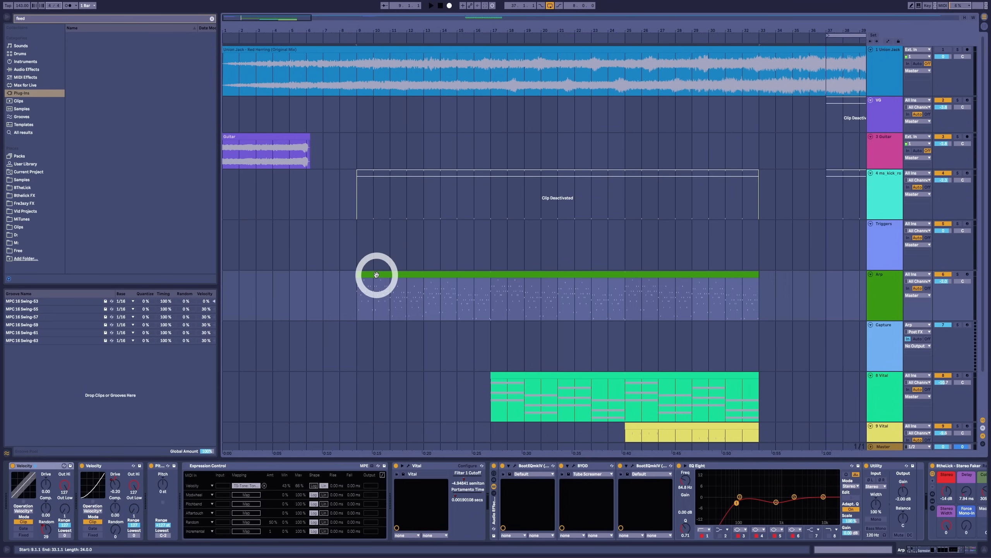
Play the arrangement from the start of the Arp clip, stop playback, and check the Arp track's Vital instrument.
key(space)
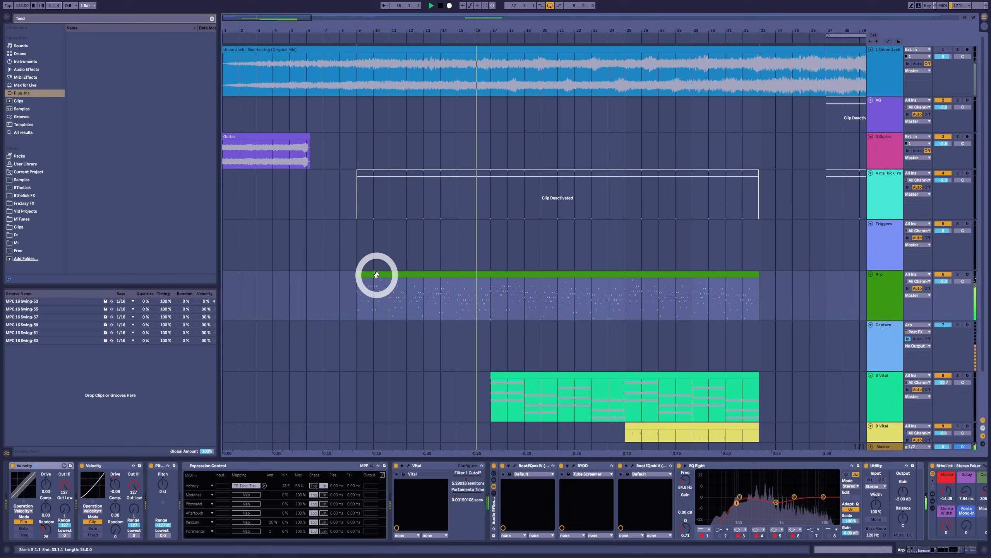
click(578, 202)
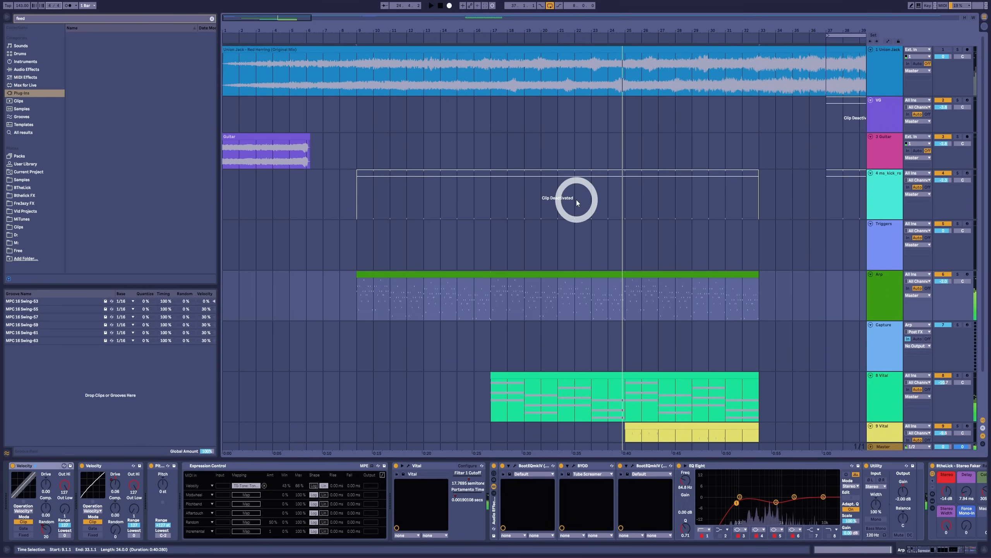
click(484, 211)
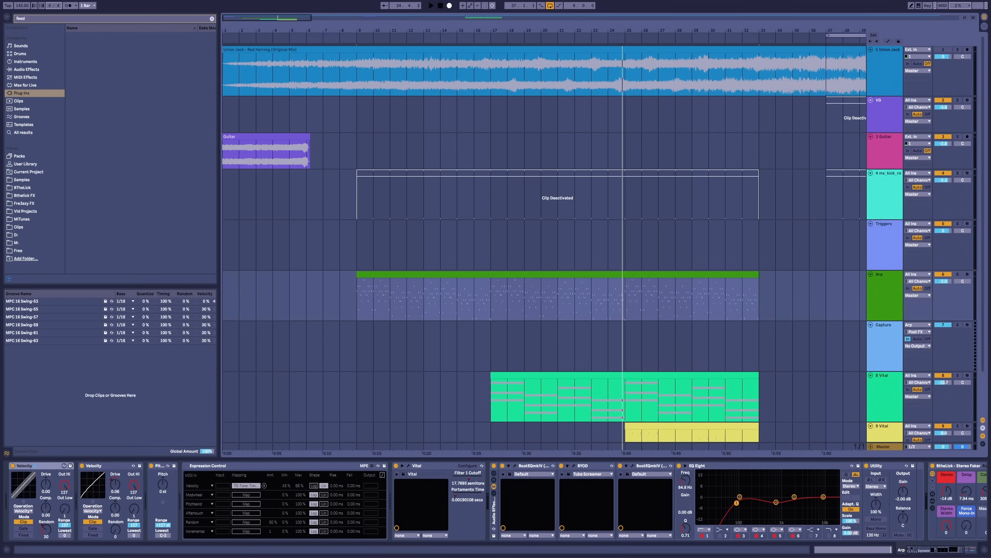
click(409, 468)
click(409, 468)
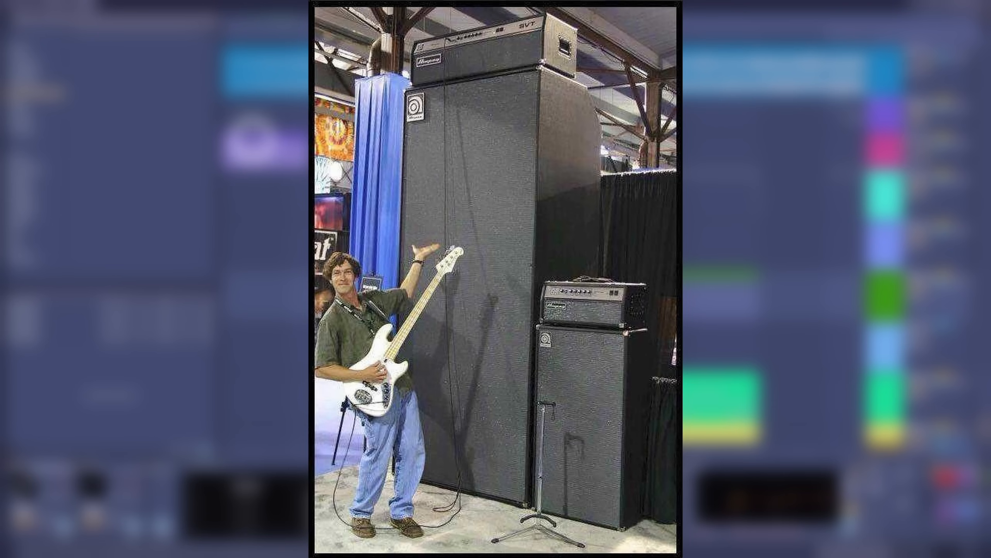
Play the Guitar audio clip from its start at bar 1 and stop playback.
click(252, 138)
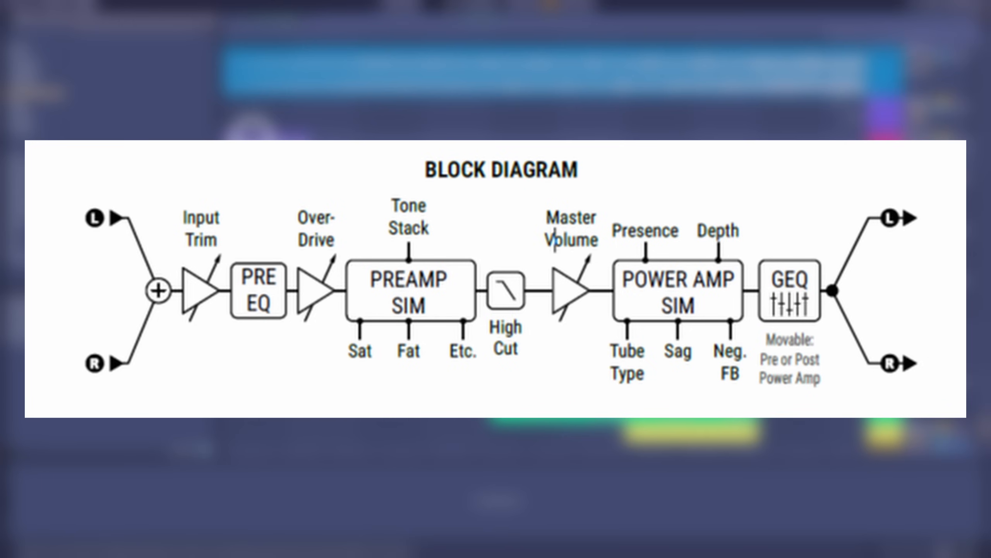
click(252, 139)
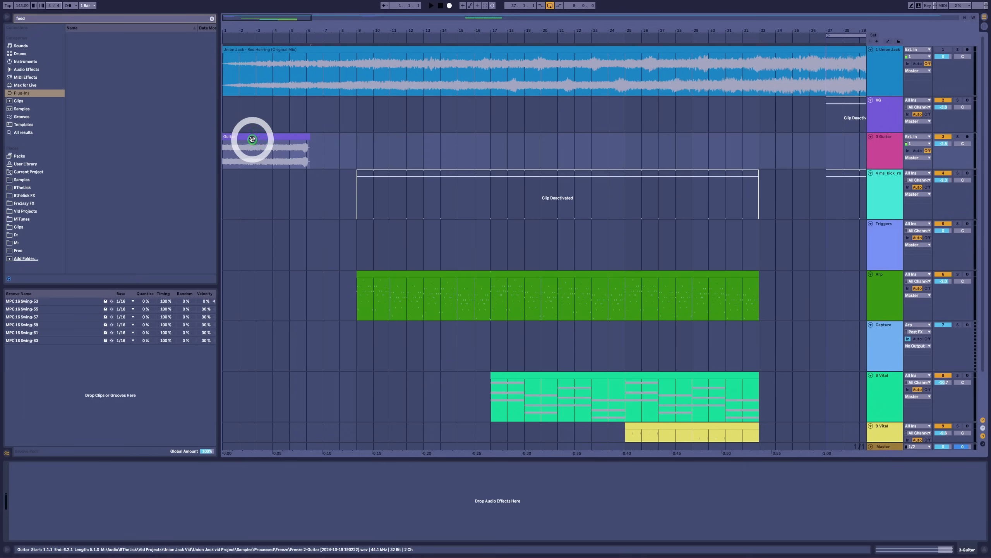
key(space)
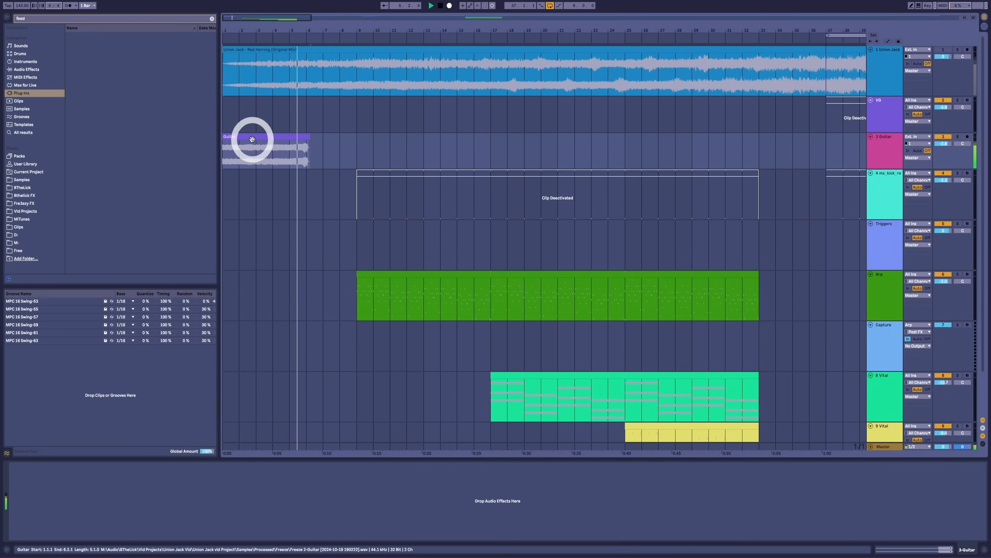
click(352, 101)
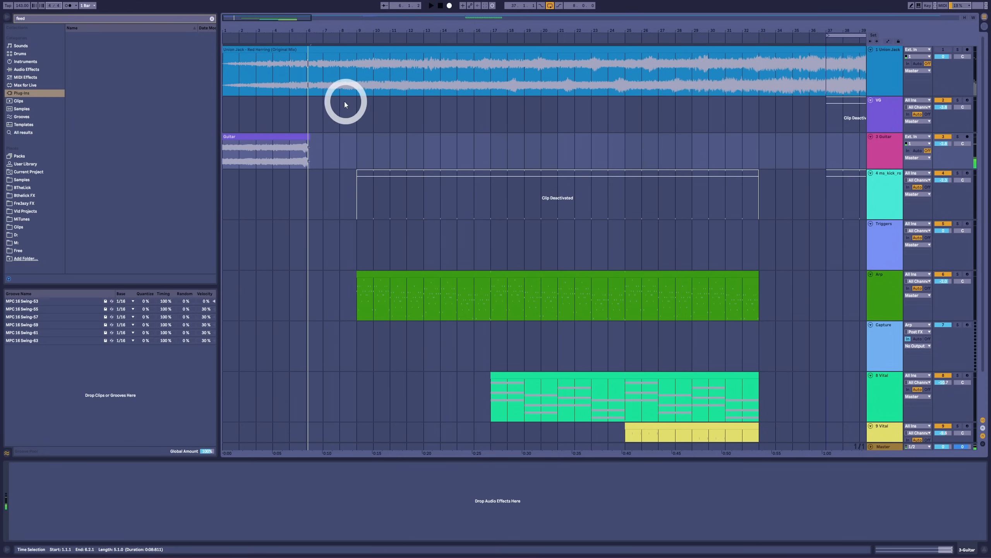
Open Helix Native on the VG track and play the MIDI clip at bar 61 with its notes in view.
click(491, 98)
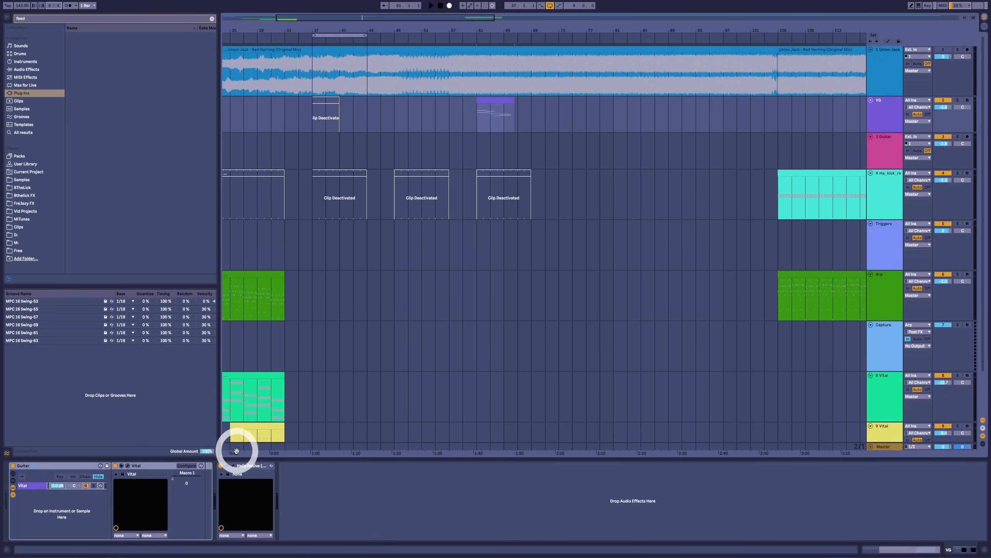
click(236, 466)
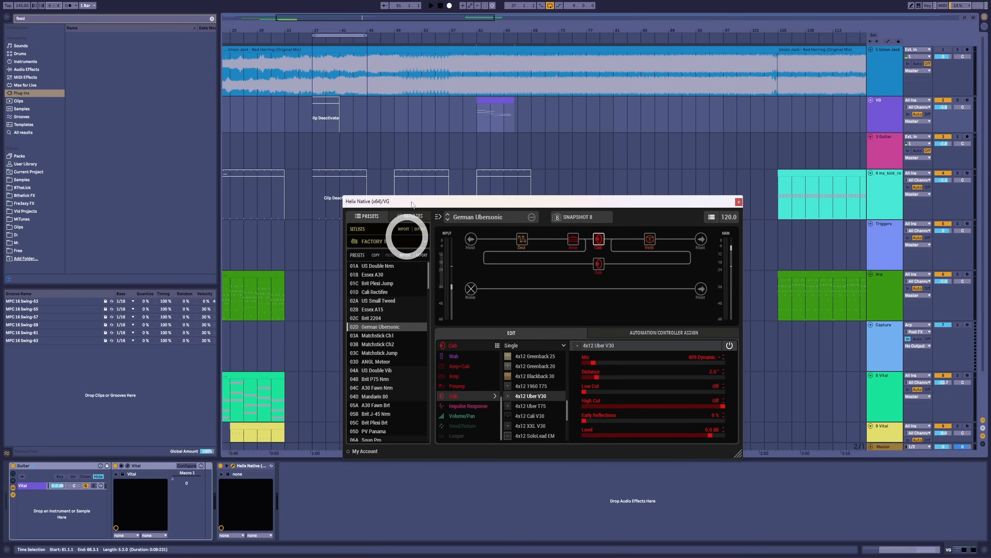
click(491, 101)
double_click(492, 101)
drag(501, 201, 490, 0)
key(space)
click(493, 471)
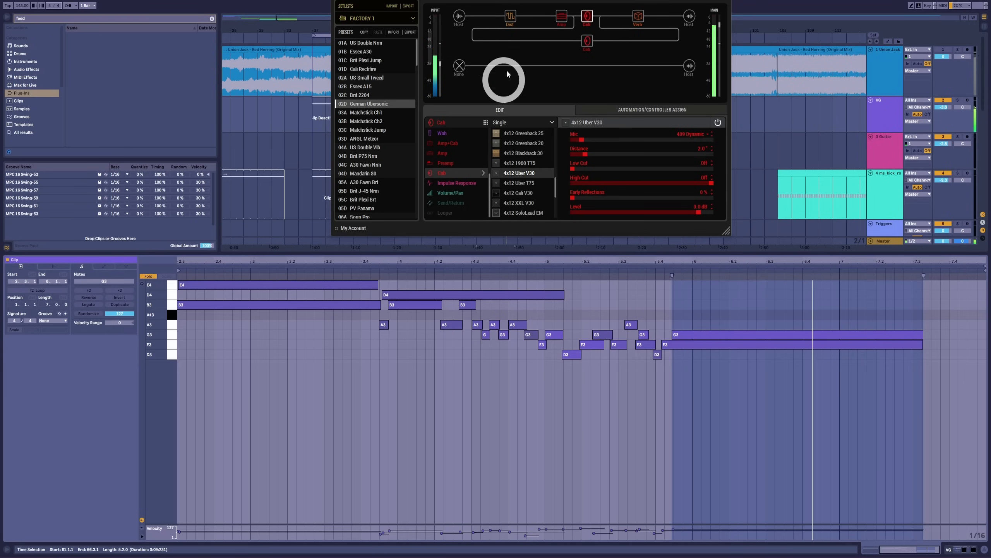
drag(550, 1, 524, 149)
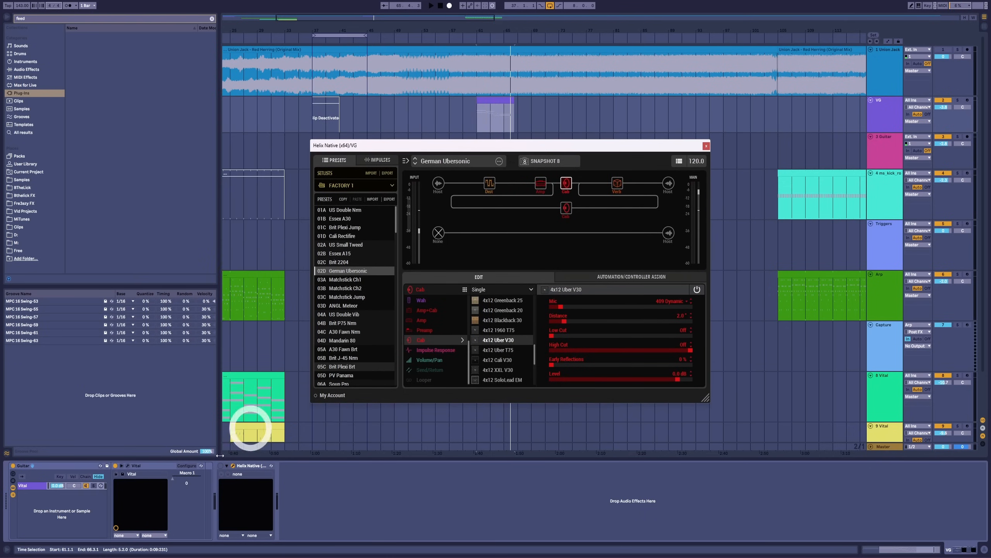
Inspect the VG track's Vital patch during playback, and close the Vital and Helix Native windows.
click(127, 466)
key(space)
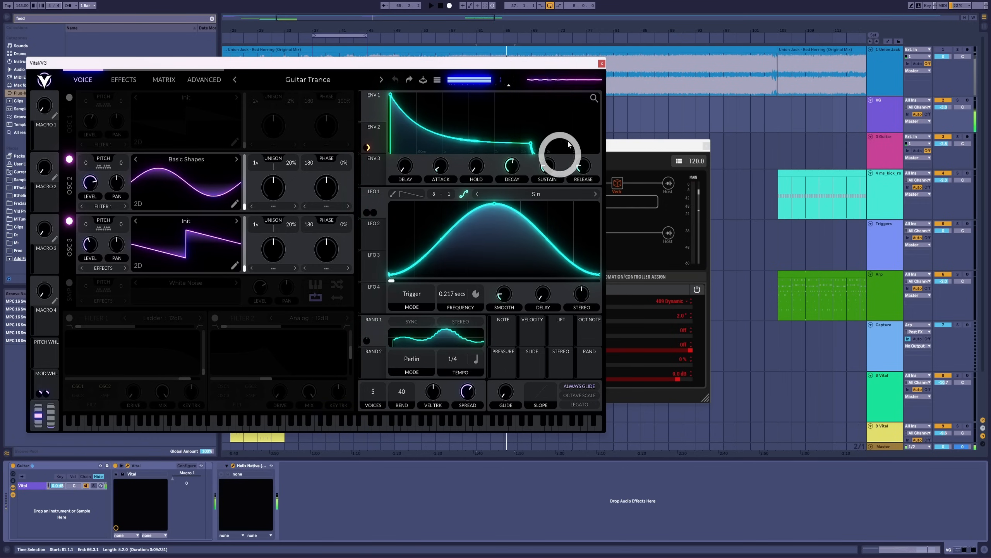
key(space)
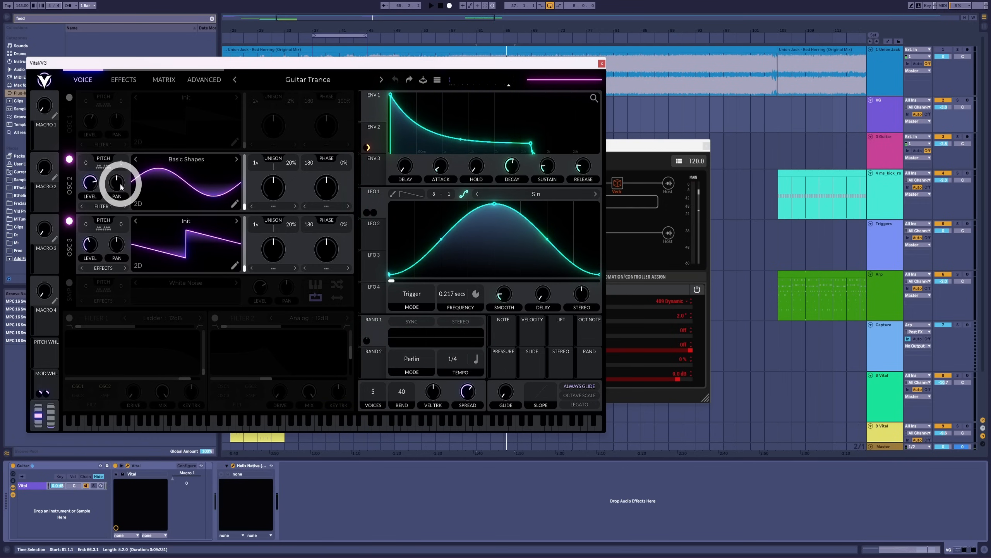
click(601, 63)
click(707, 146)
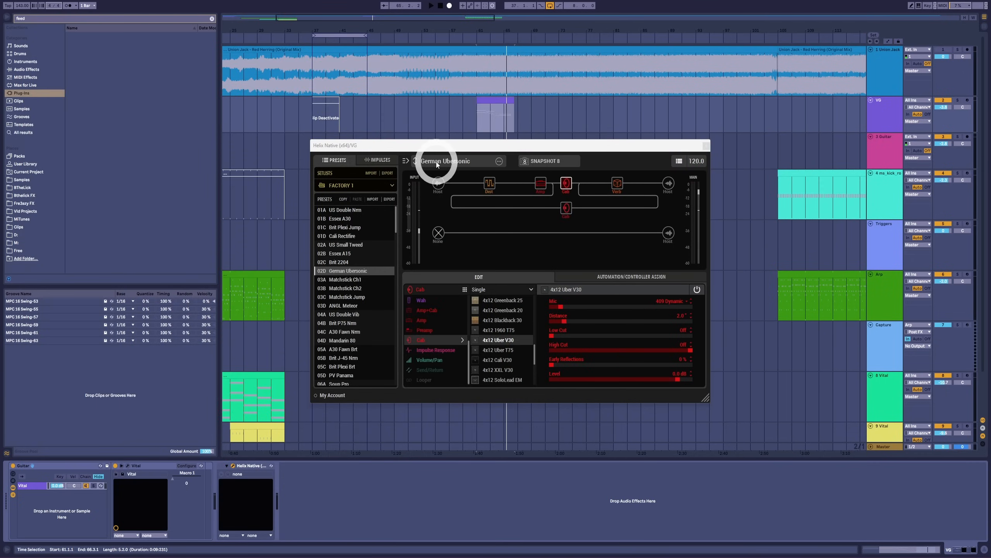
Select the Arp clip at bar 9 and review the BYOD pedal chain in its track's effects, closing it again.
scroll(244, 28, up, 3)
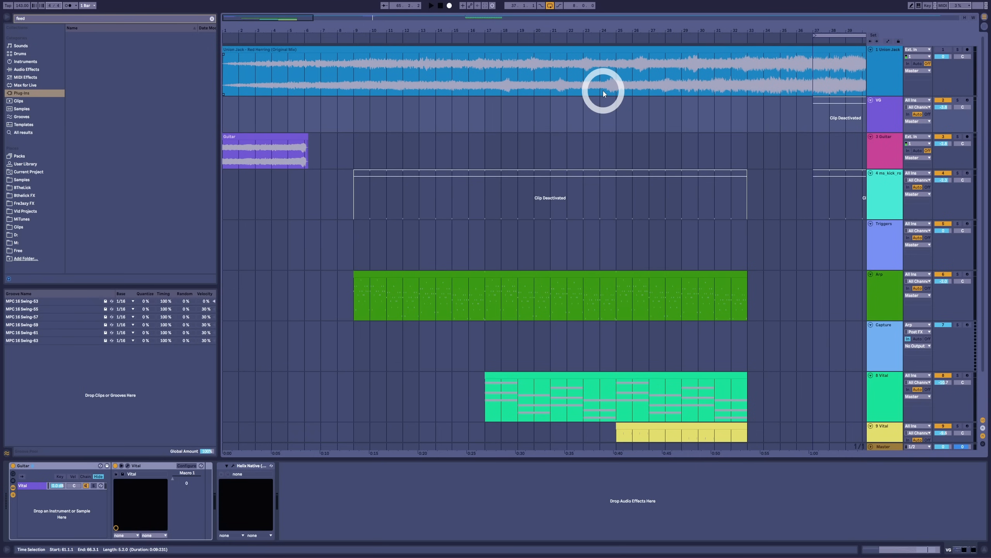
click(420, 274)
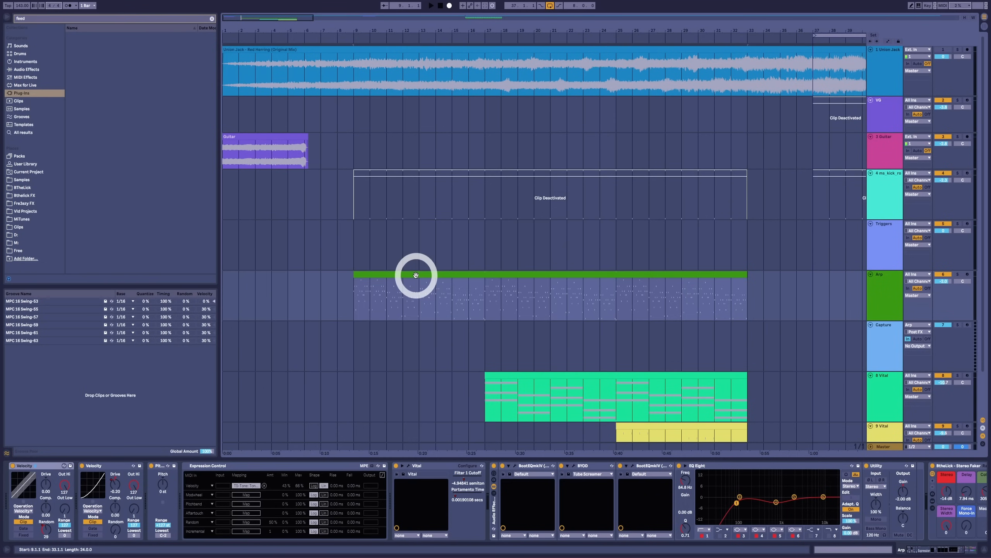
click(574, 466)
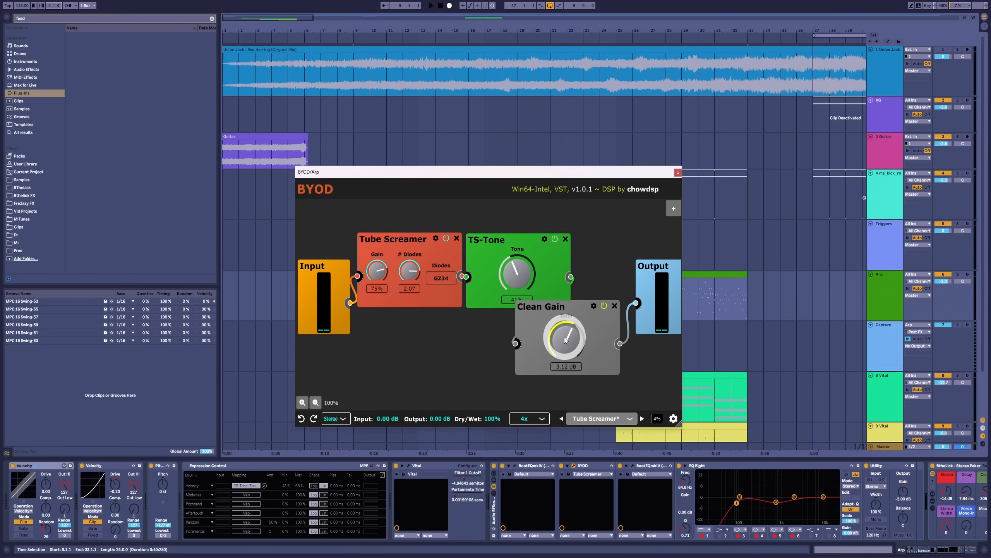
click(679, 172)
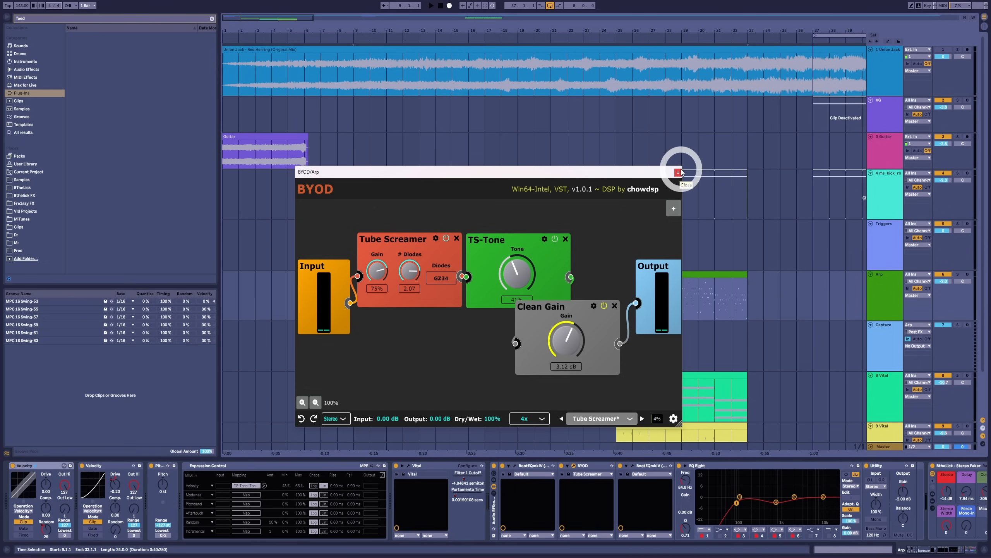
click(679, 172)
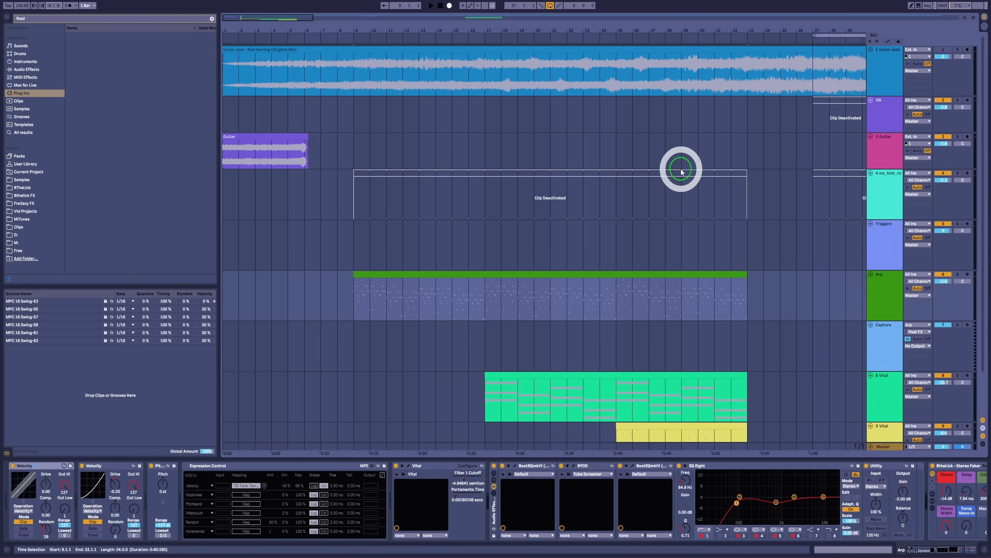
Open both BootEQmkIV plug-ins and BYOD on the Arp track and arrange them with BYOD in the middle for review.
click(515, 466)
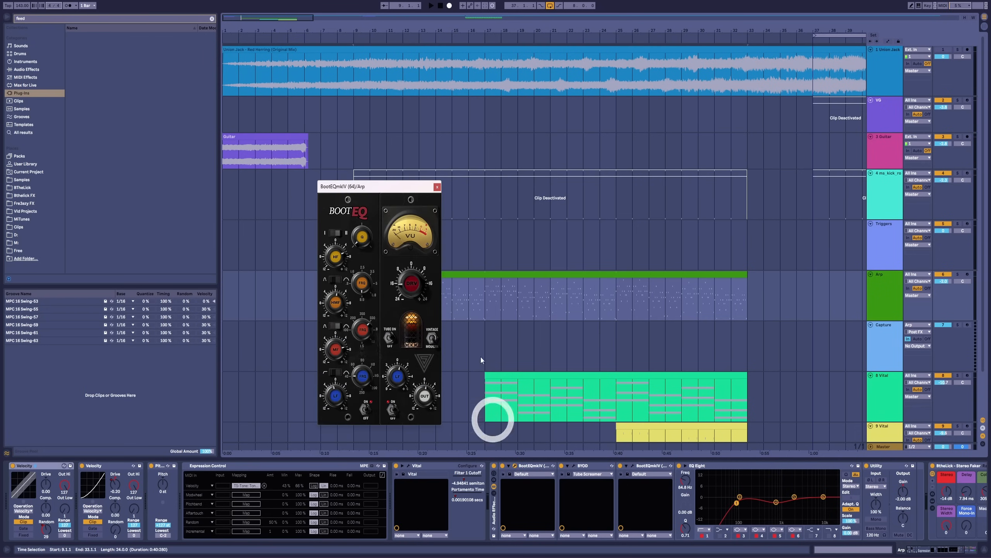
click(632, 467)
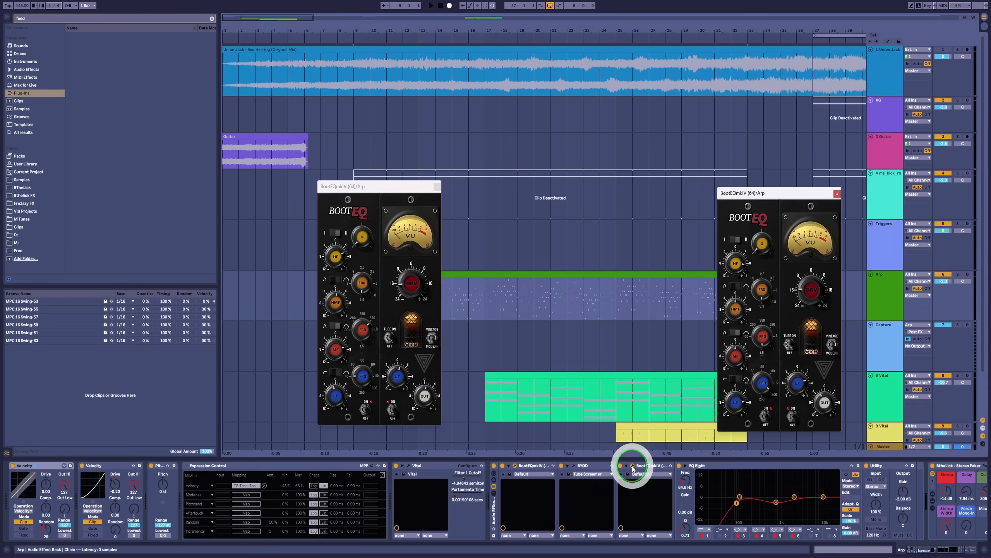
click(573, 466)
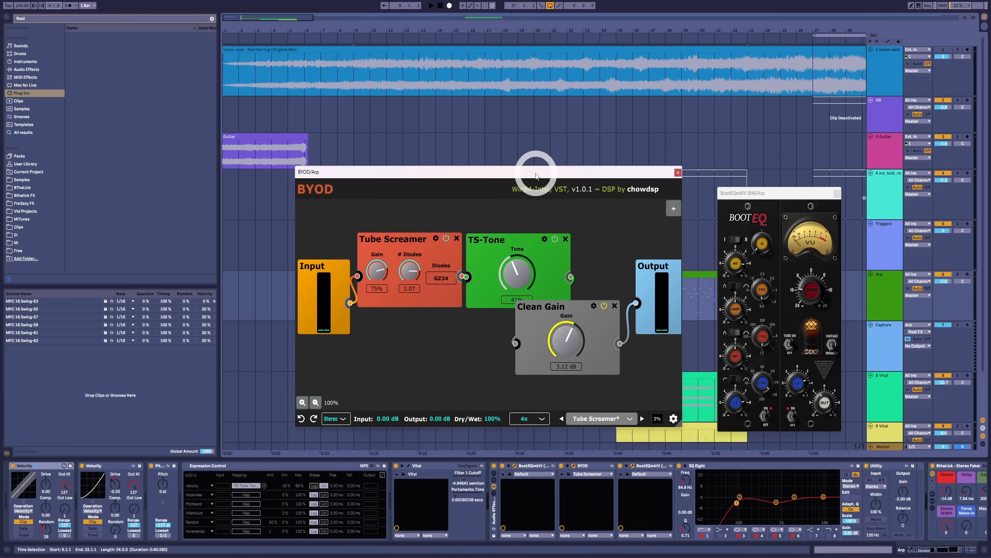
drag(538, 171, 633, 51)
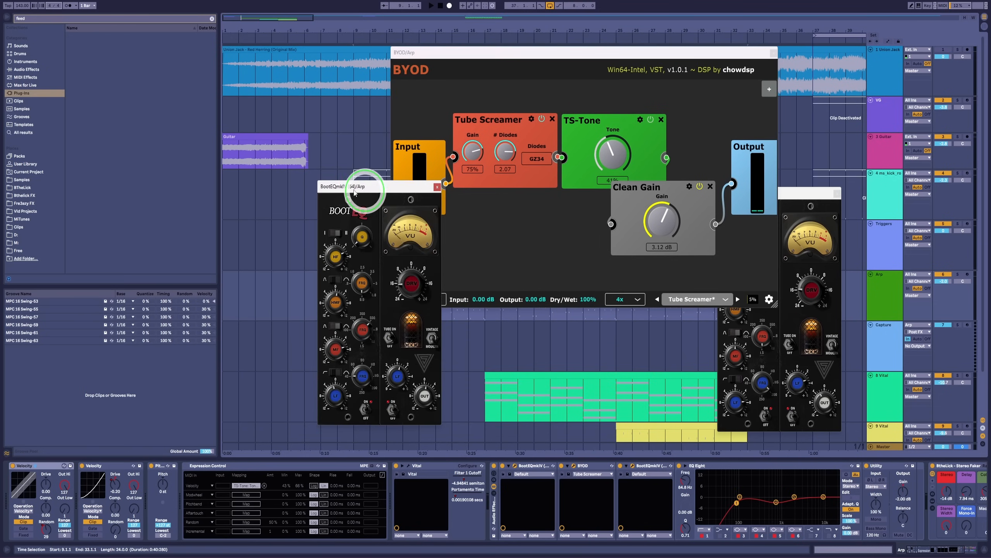
drag(365, 187, 223, 176)
drag(798, 191, 876, 189)
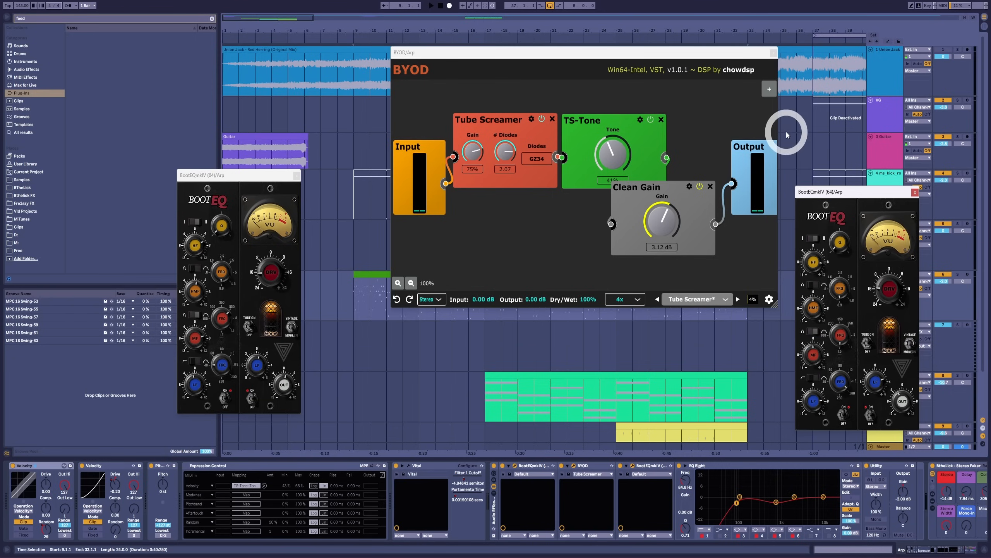
click(774, 53)
Open the Arp track's Vital synth and switch off oscillator 2 and filter 2.
click(408, 466)
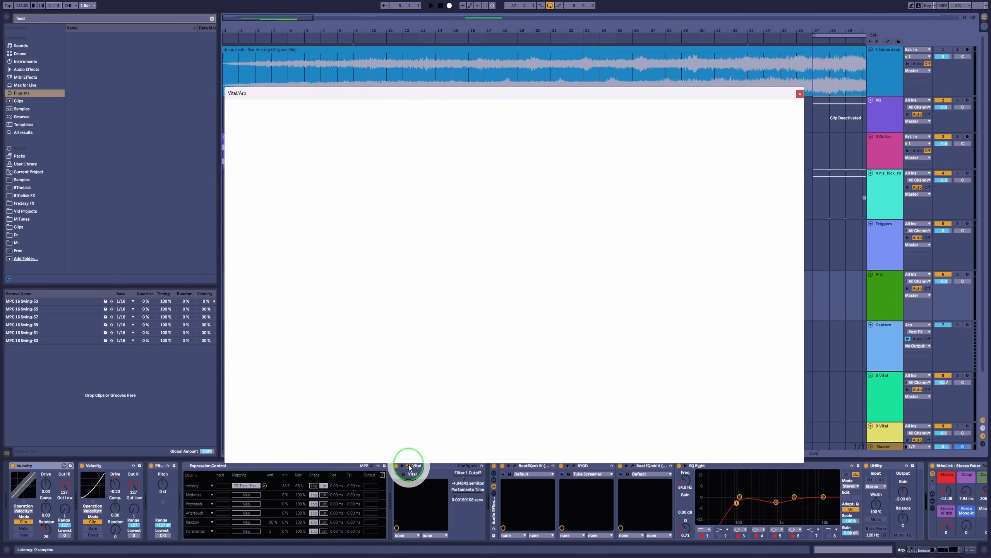
drag(468, 92, 475, 60)
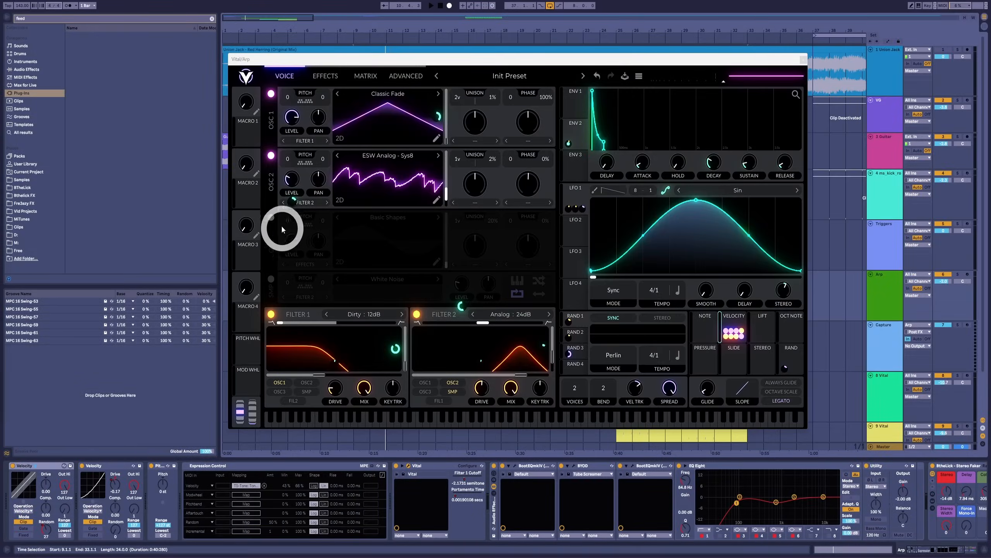
click(270, 155)
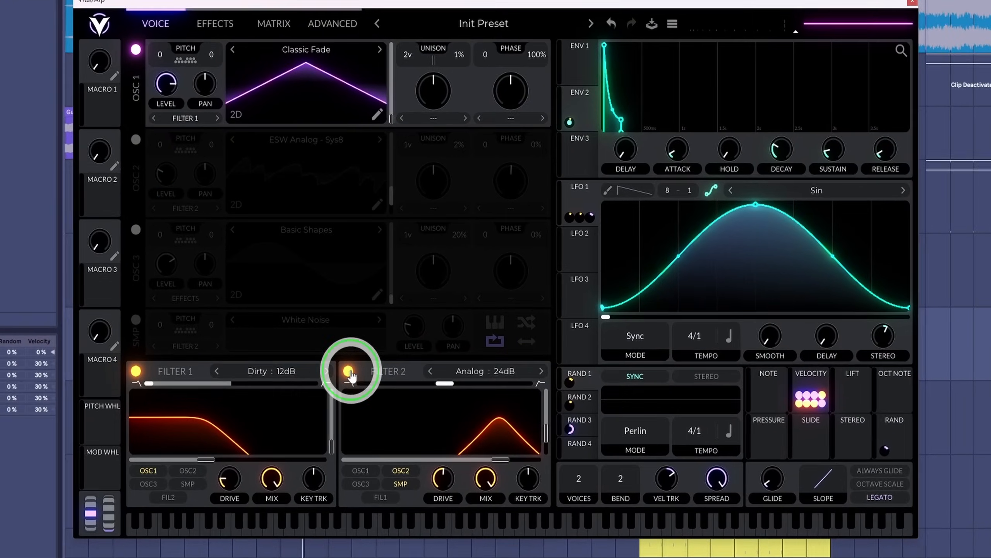
click(417, 314)
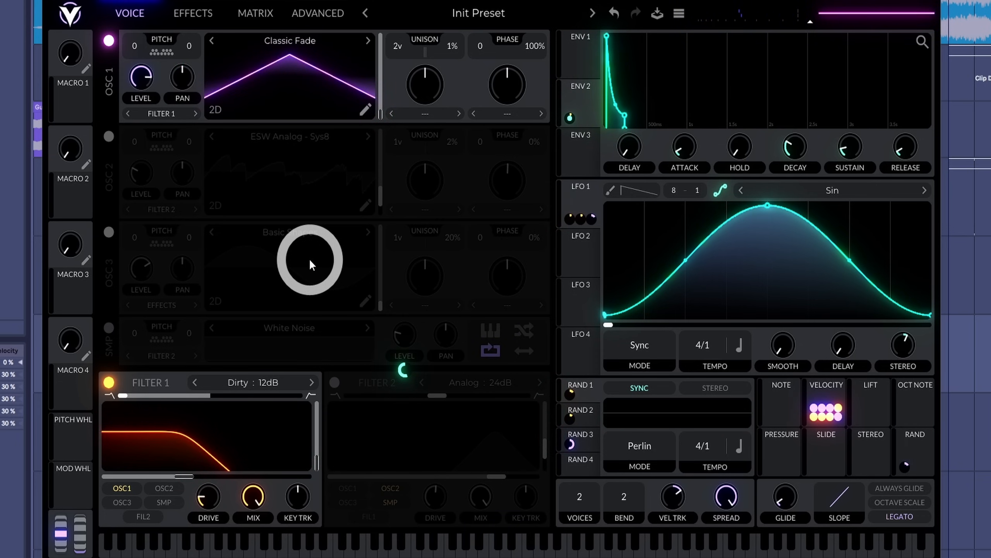
Move oscillator 1's Classic Fade wavetable position to the sawtooth shape and bypass the modulation on it.
drag(379, 105, 380, 87)
right_click(369, 80)
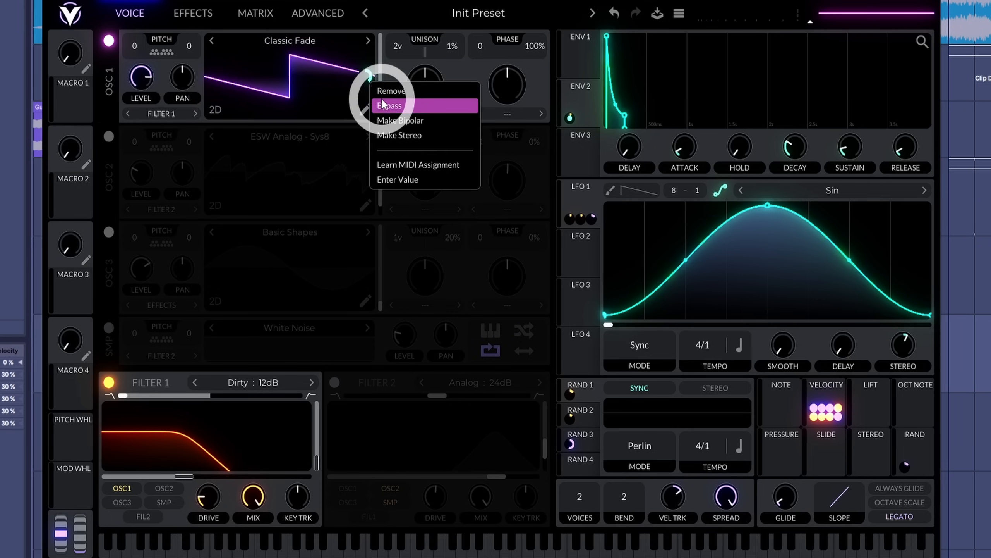
click(394, 108)
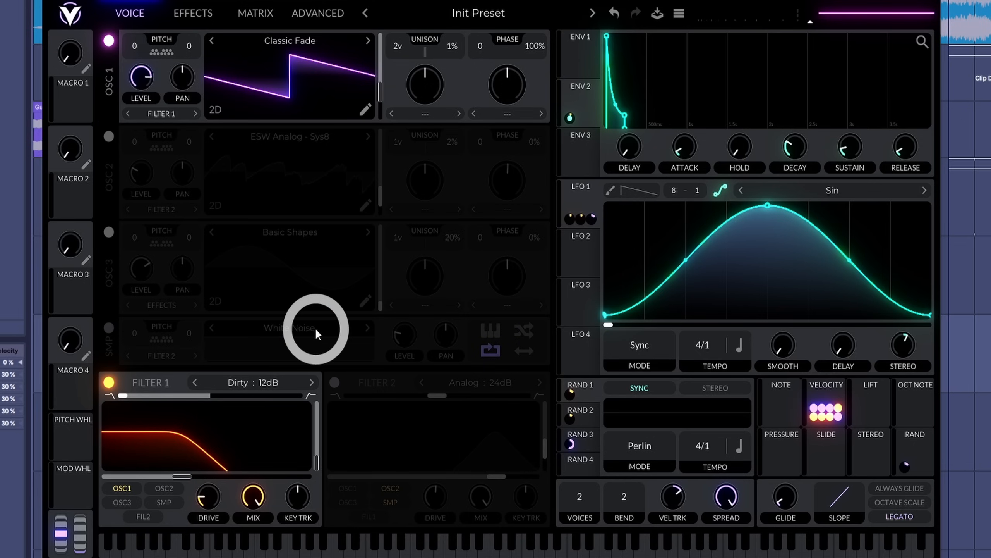
Switch oscillator 2 and filter 2 back on in Vital.
click(109, 137)
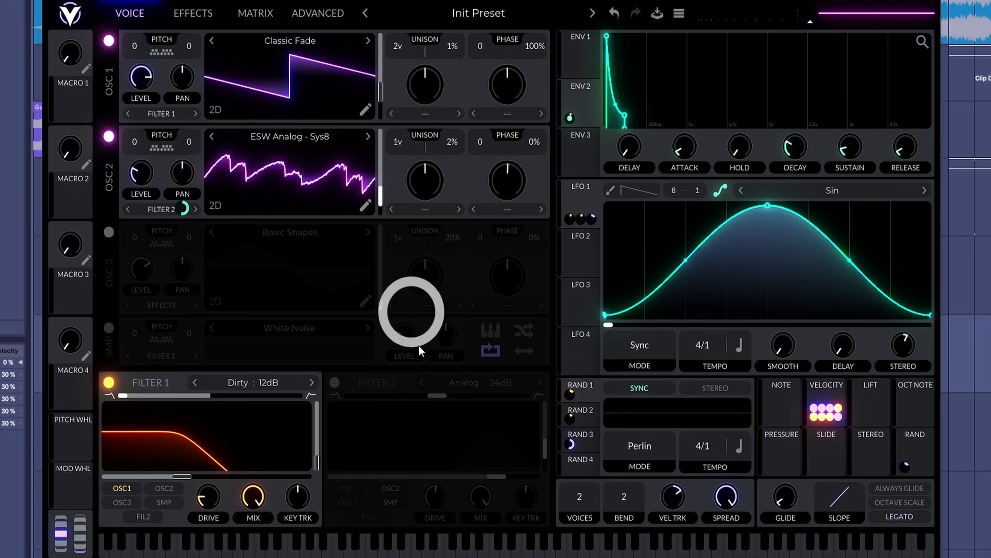
click(345, 383)
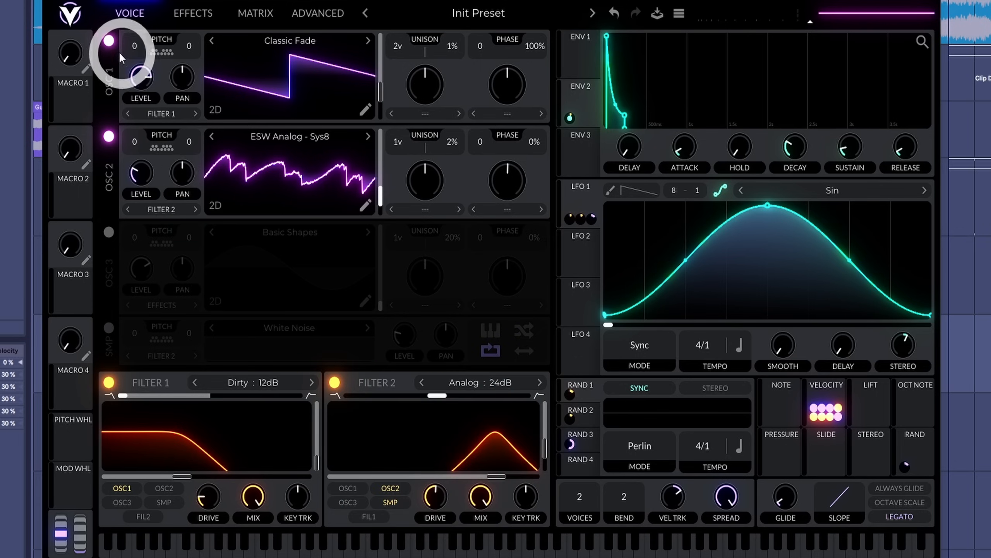
Audition a note through oscillator 2 and filter 2 alone, with oscillator 1 and filter 1 switched off only for the test.
click(109, 40)
click(109, 390)
click(455, 545)
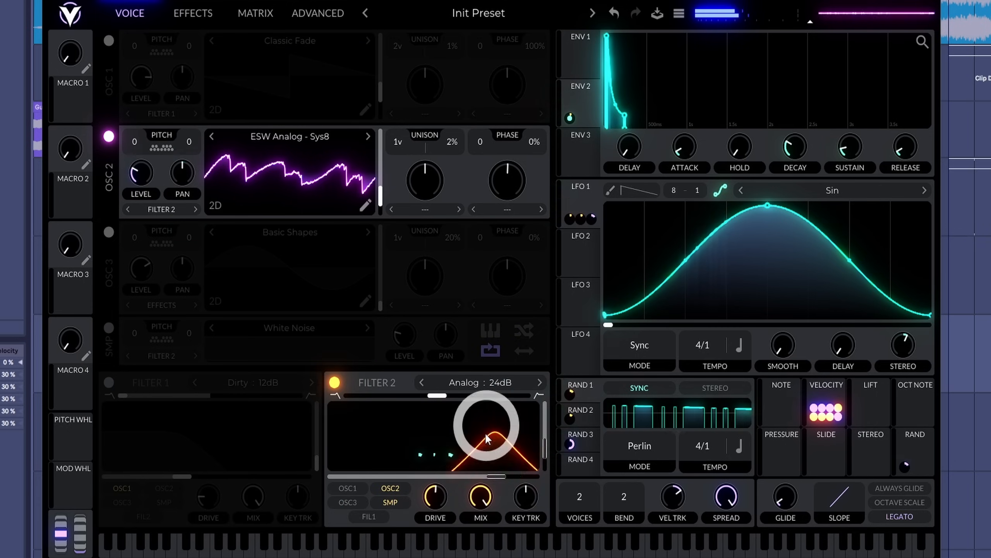
click(108, 386)
click(109, 41)
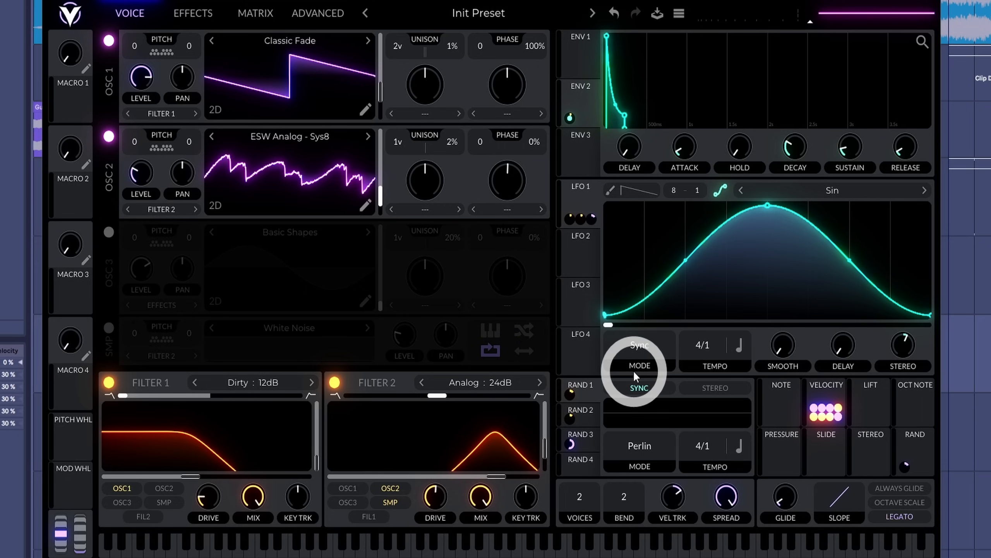
Inspect the Velocity source's modulation targets in Vital and remove its modulation of the white noise sampler's level.
click(610, 388)
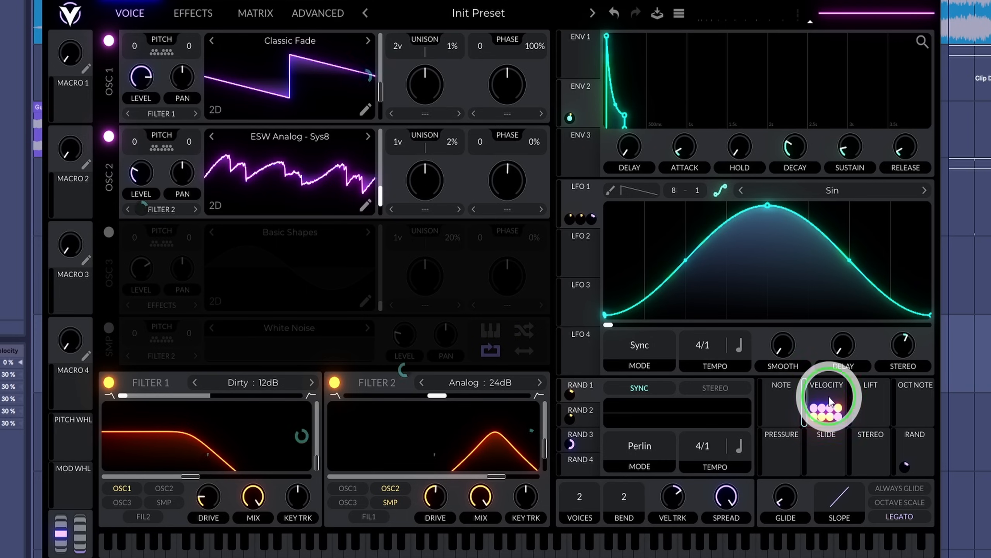
drag(829, 399, 570, 119)
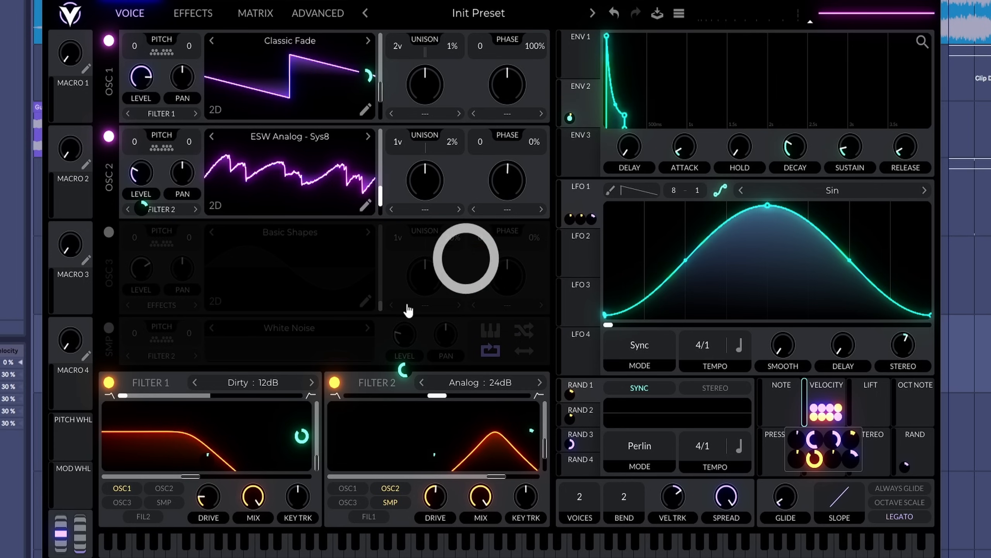
click(205, 432)
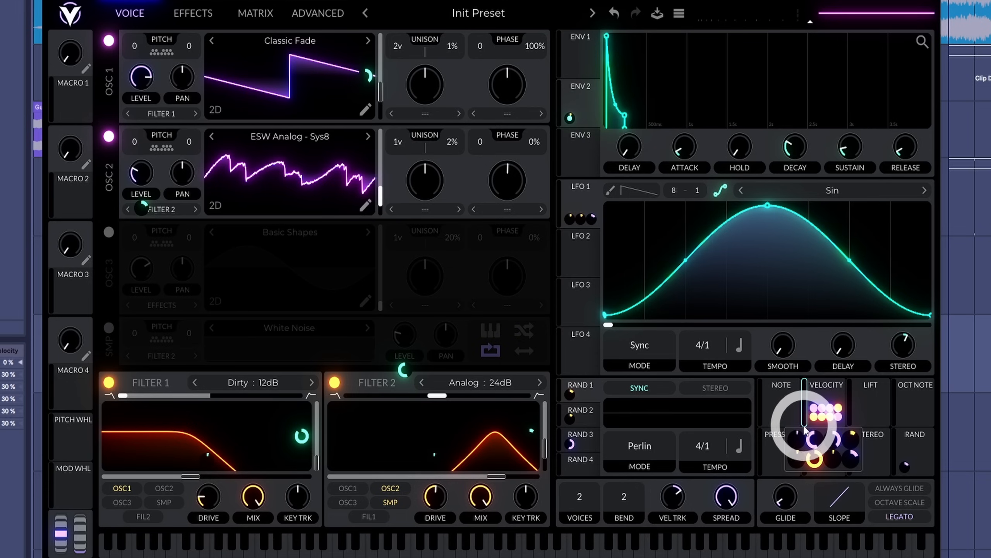
double_click(816, 440)
click(832, 412)
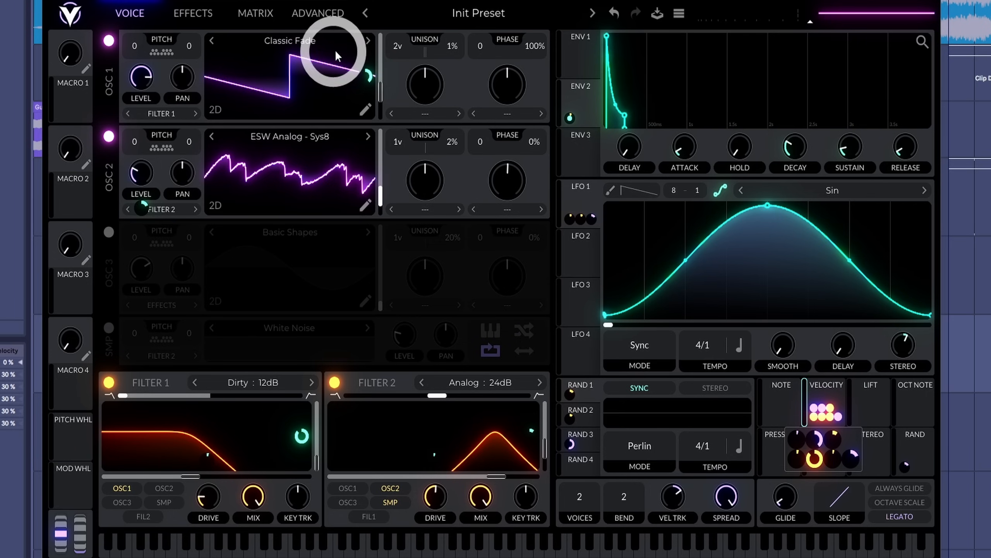
Unbypass the modulation on oscillator 1's wavetable position and move the Classic Fade position to the triangle shape.
right_click(363, 86)
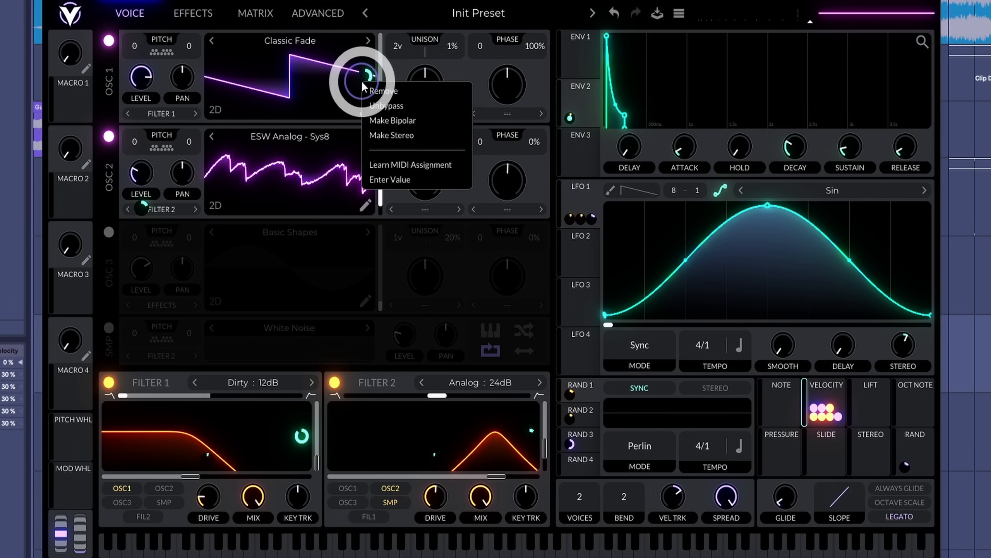
click(372, 105)
drag(379, 97, 376, 130)
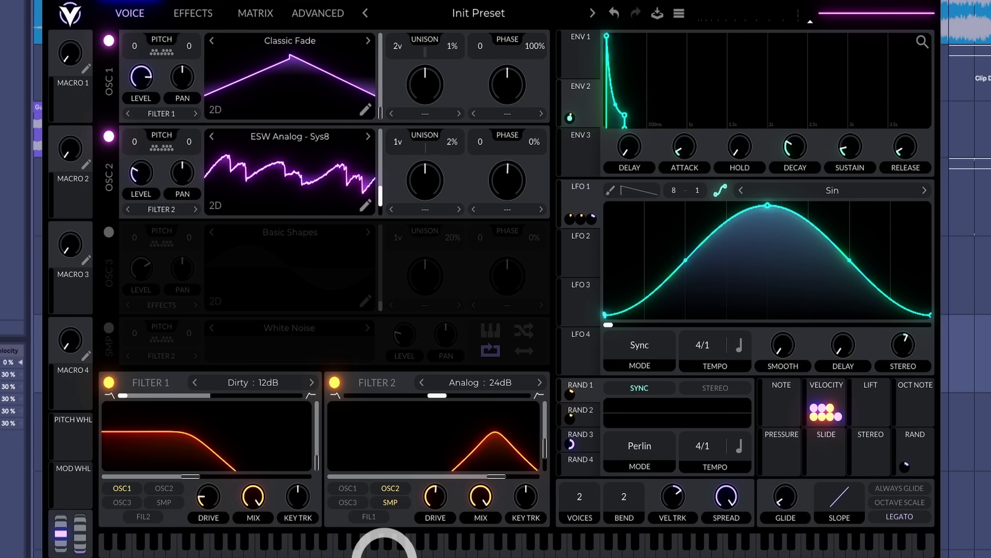
key(space)
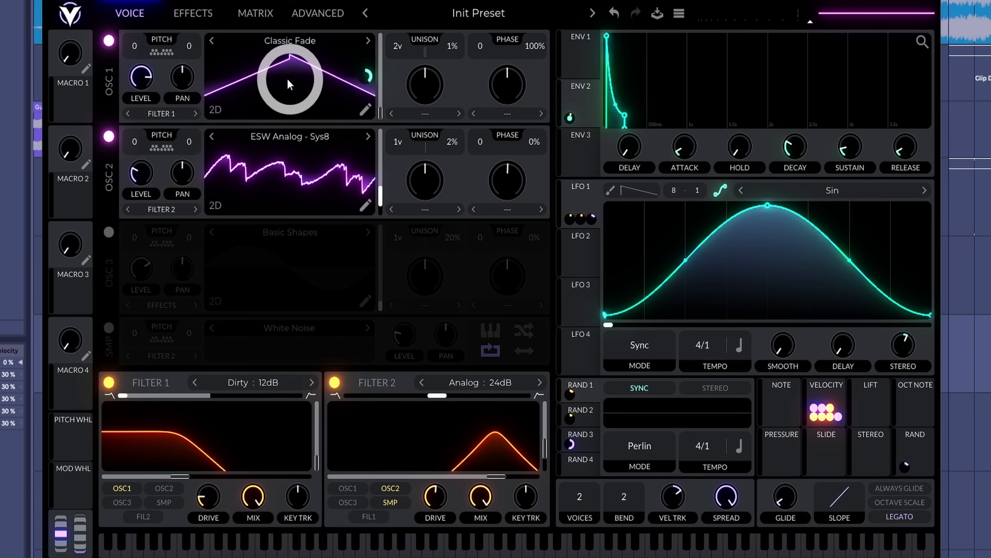
drag(387, 106, 399, 136)
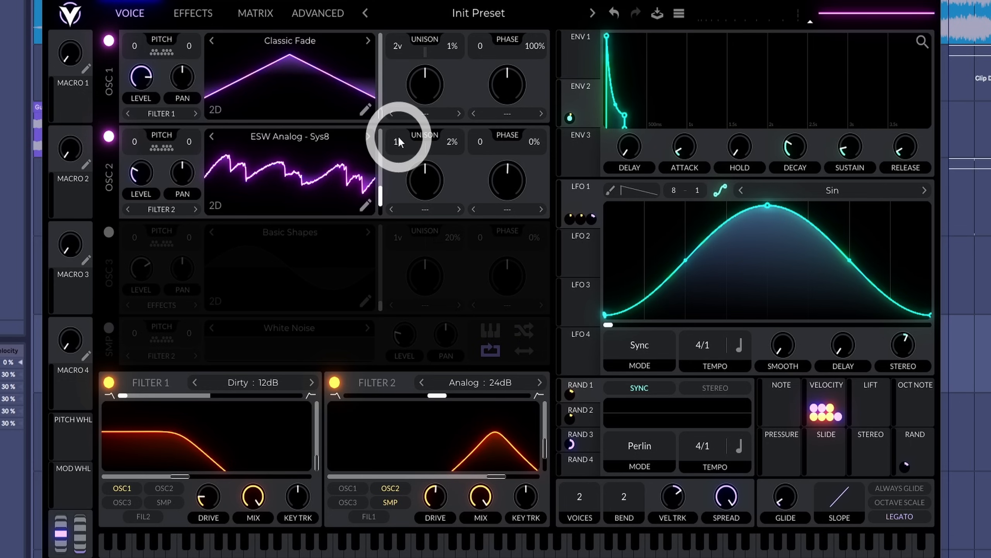
Review the remaining velocity modulation amounts on the oscillators and filters, and close the Vital window.
mouse_move(823, 441)
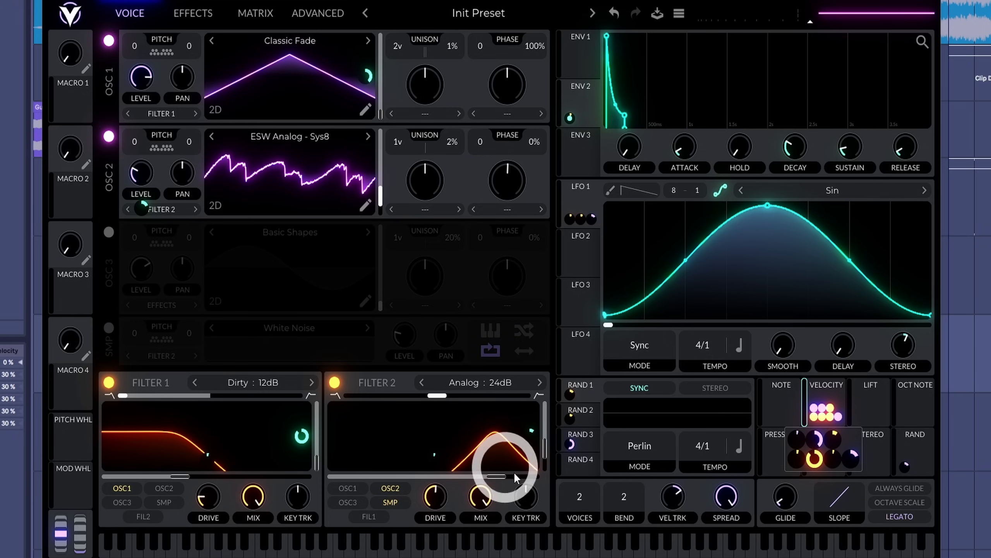
mouse_move(799, 467)
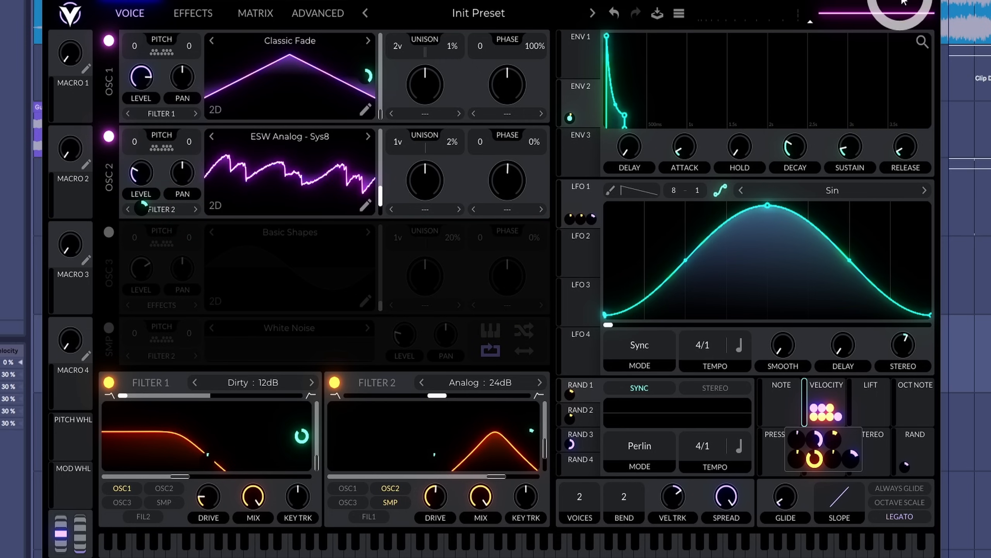
click(928, 2)
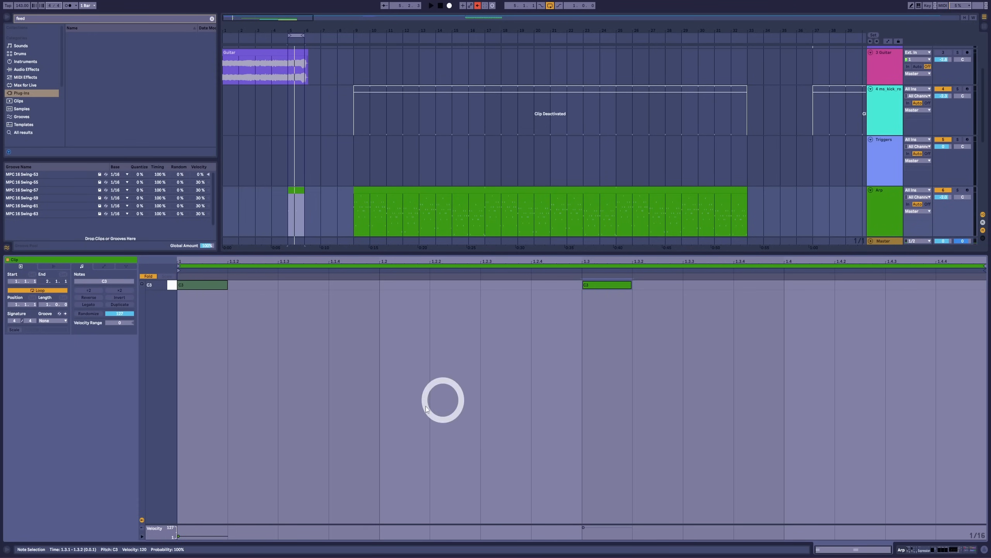
Audition the one-bar Arp clip with the Stereo Faker and DeeLay racks of the device chain in view.
key(space)
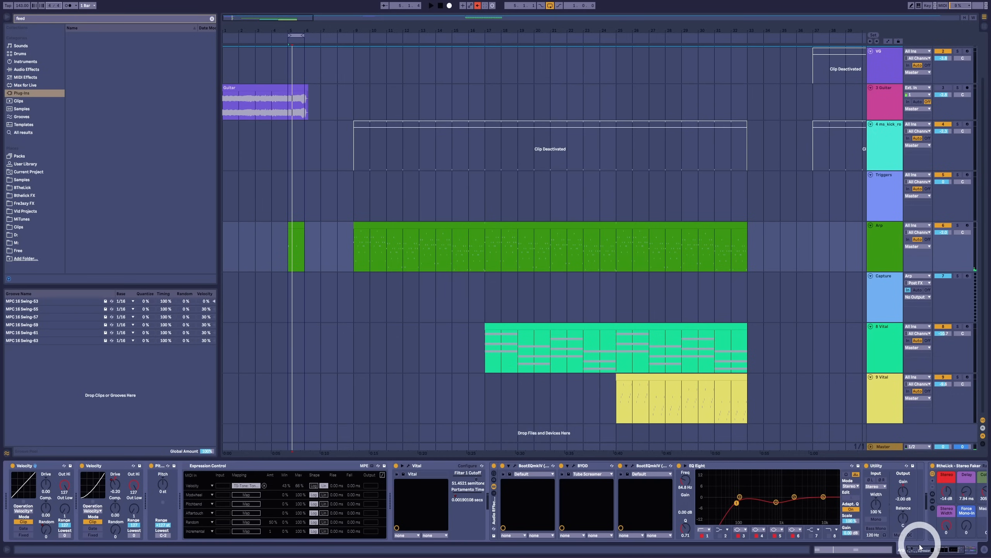
drag(925, 548, 934, 546)
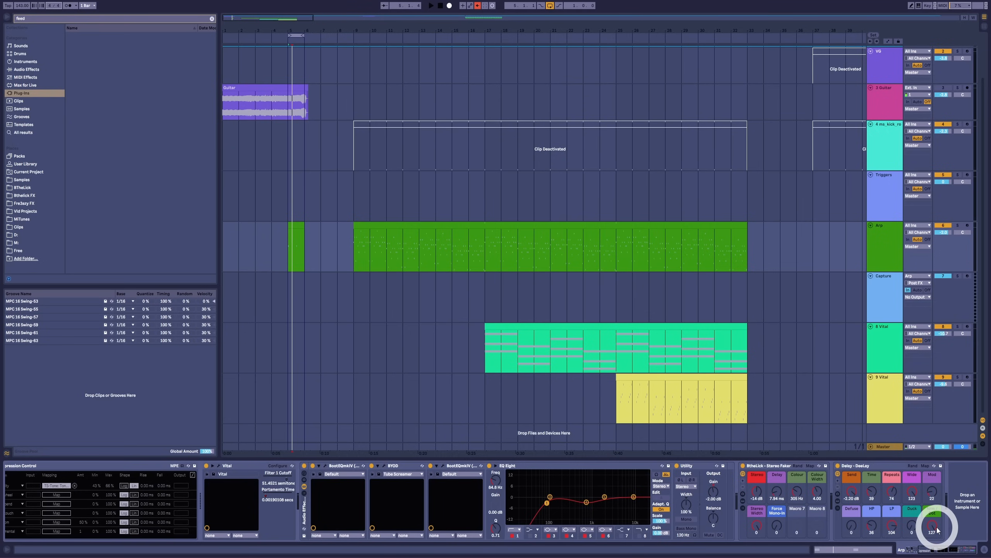
key(space)
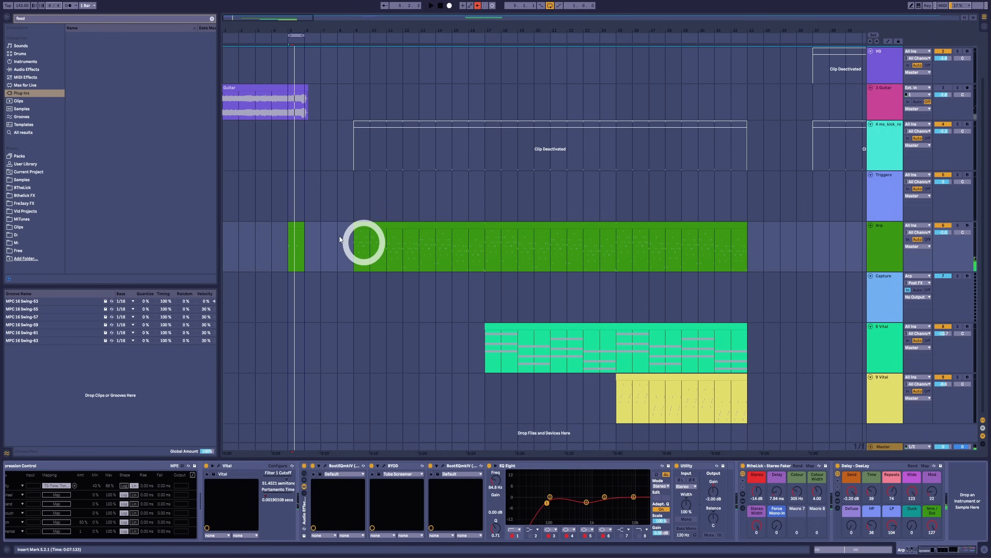
In the one-bar Arp clip, remove the C3 note at 1.3 and add C3 notes at 1.1.4, 1.2.3, 1.3.2 and 1.4.1.
double_click(298, 225)
click(380, 336)
click(370, 286)
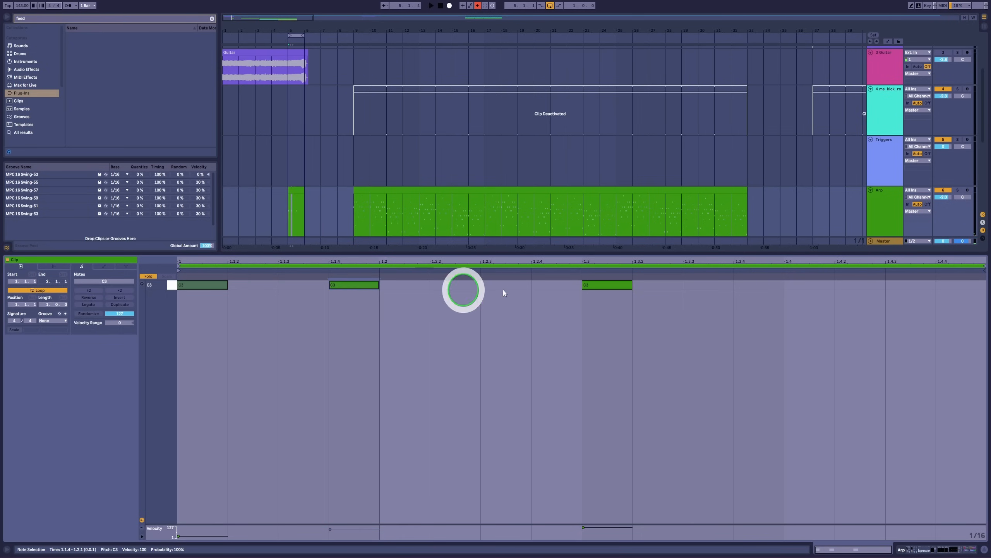
click(508, 285)
click(616, 284)
click(661, 285)
double_click(792, 286)
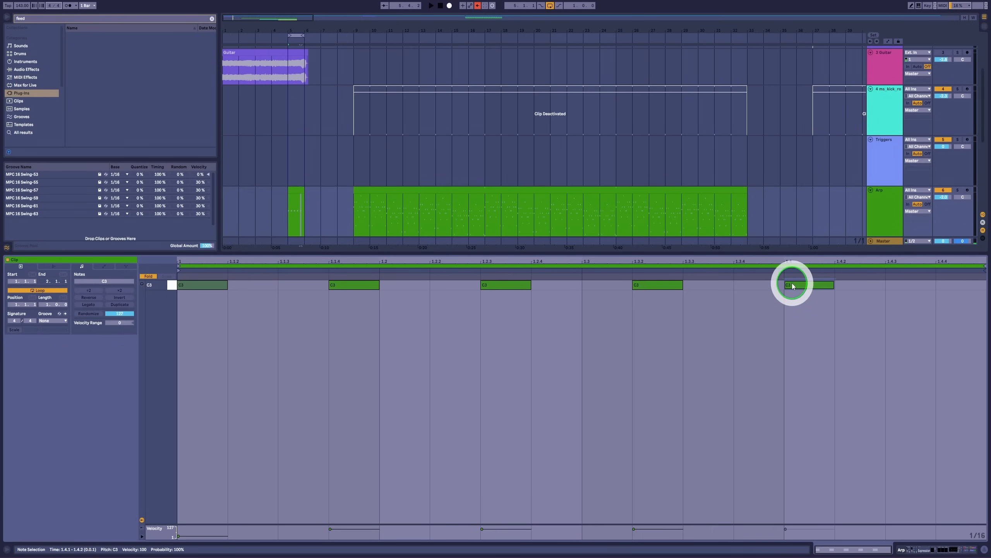
click(195, 285)
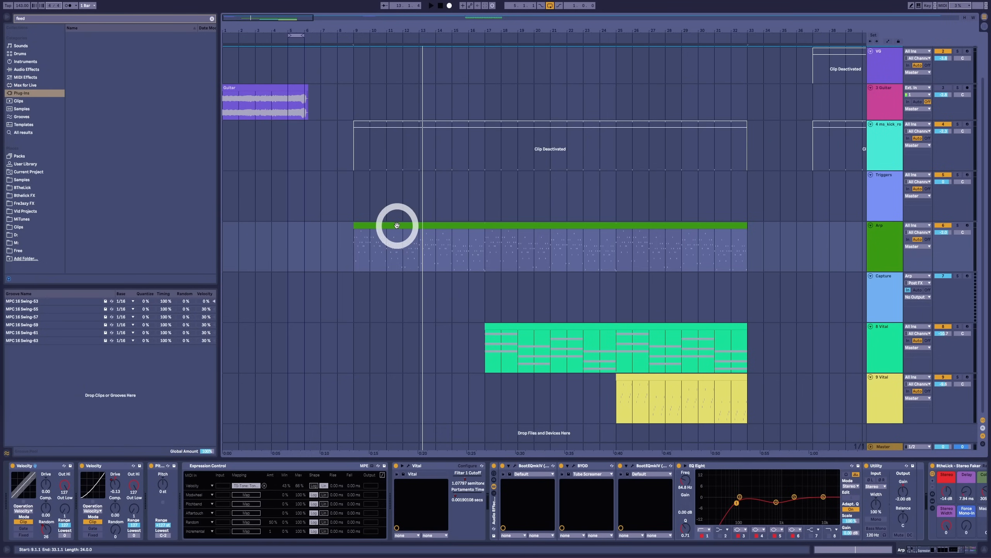
Play the long Arp clip from bar 13 and toggle the Delay - DeeLay rack to compare the sound.
click(397, 225)
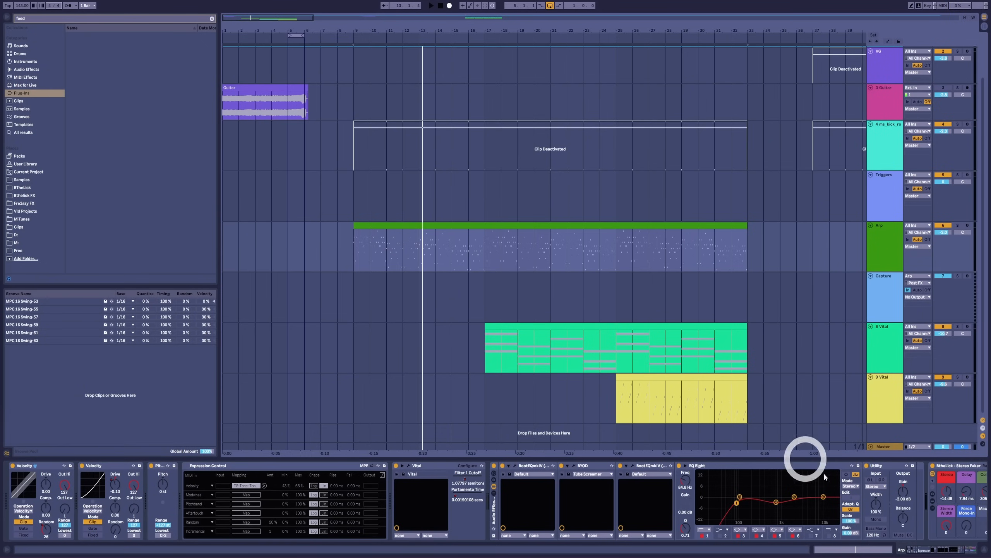
click(944, 549)
drag(944, 549, 957, 549)
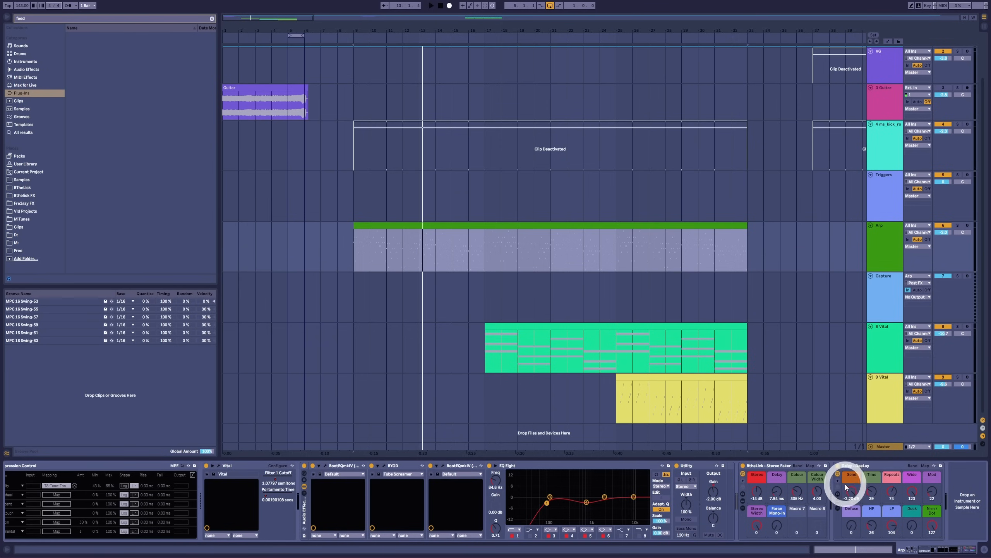
click(468, 227)
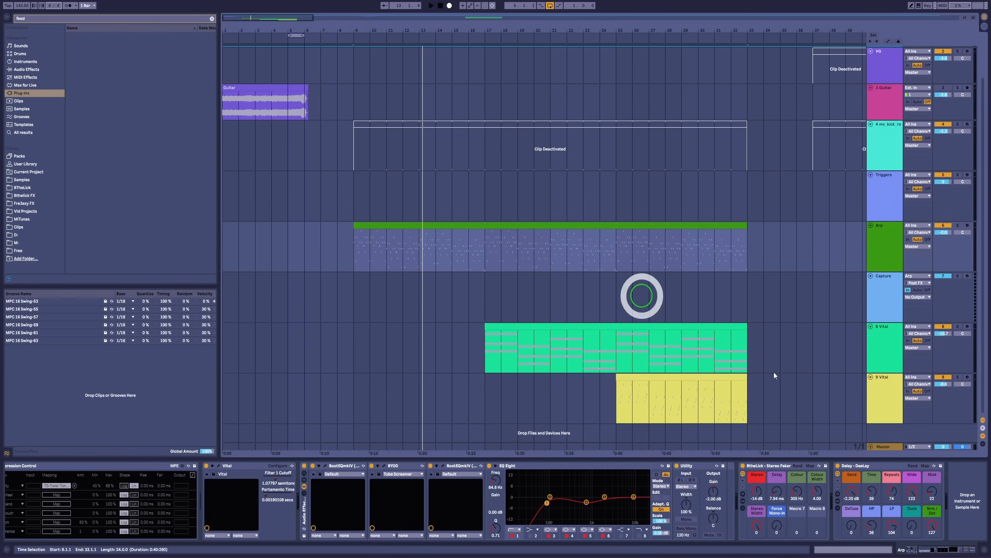
key(space)
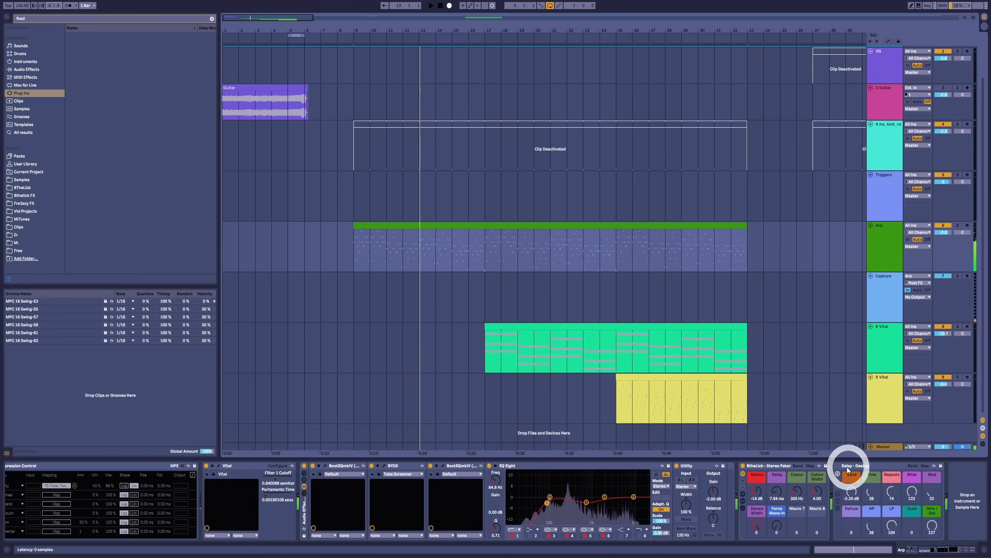
click(836, 467)
key(space)
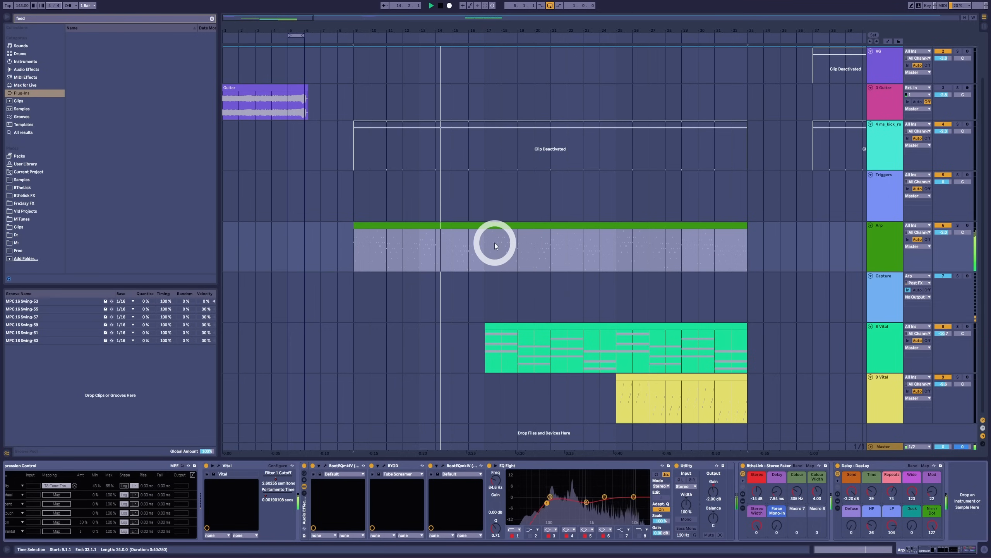
key(space)
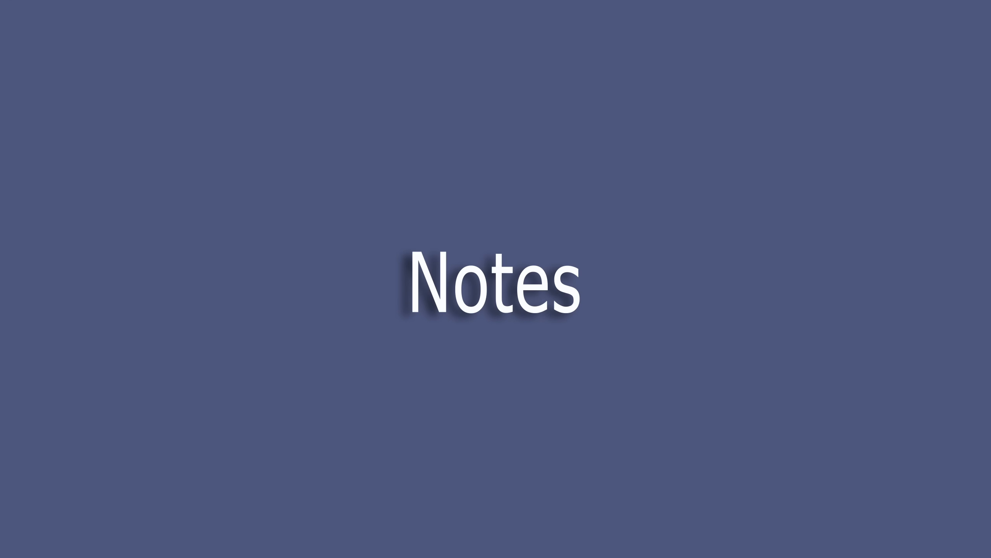
Open the long Arp clip's eight-bar note pattern and play it.
click(392, 193)
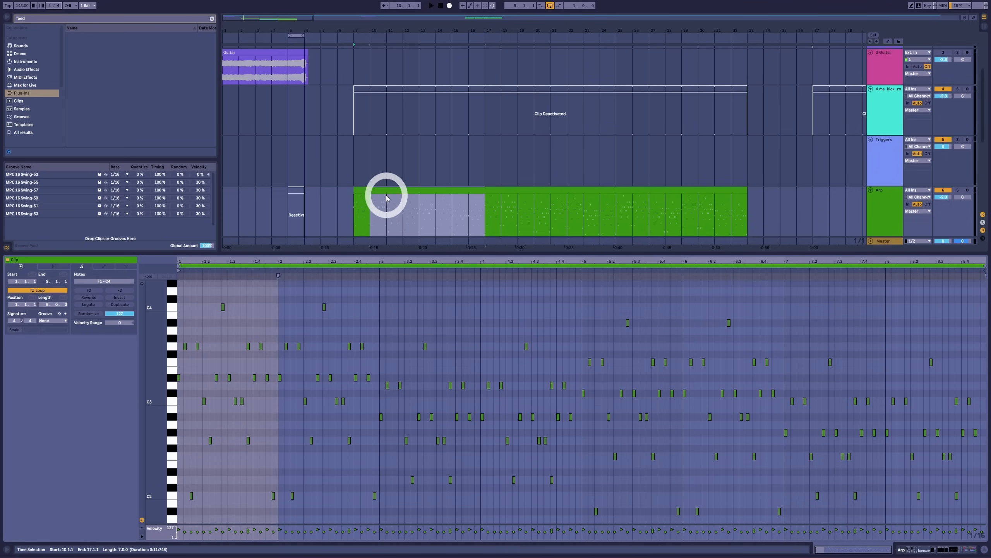
click(387, 191)
key(space)
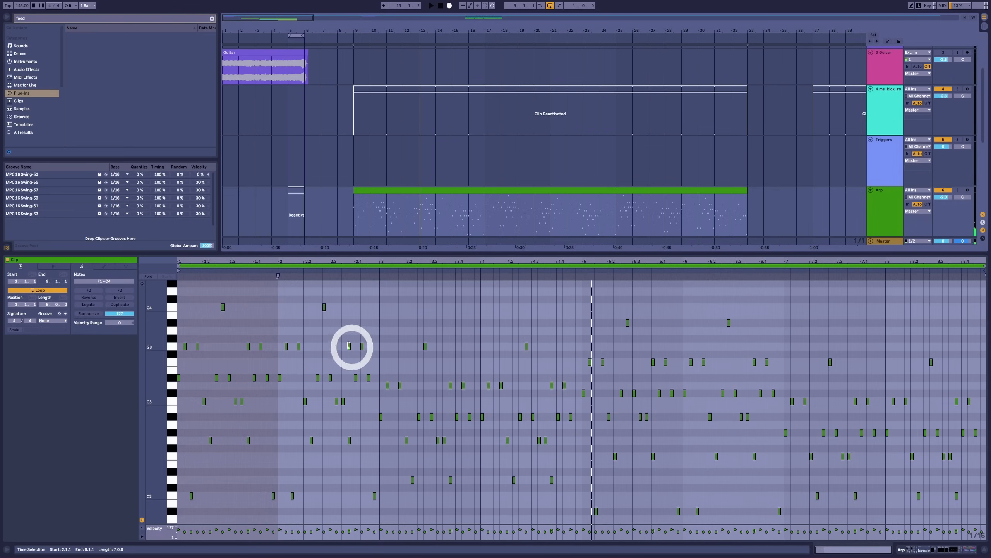
Shorten the long Arp clip's loop to its first bar and set the arrangement loop to bar 9.
click(284, 285)
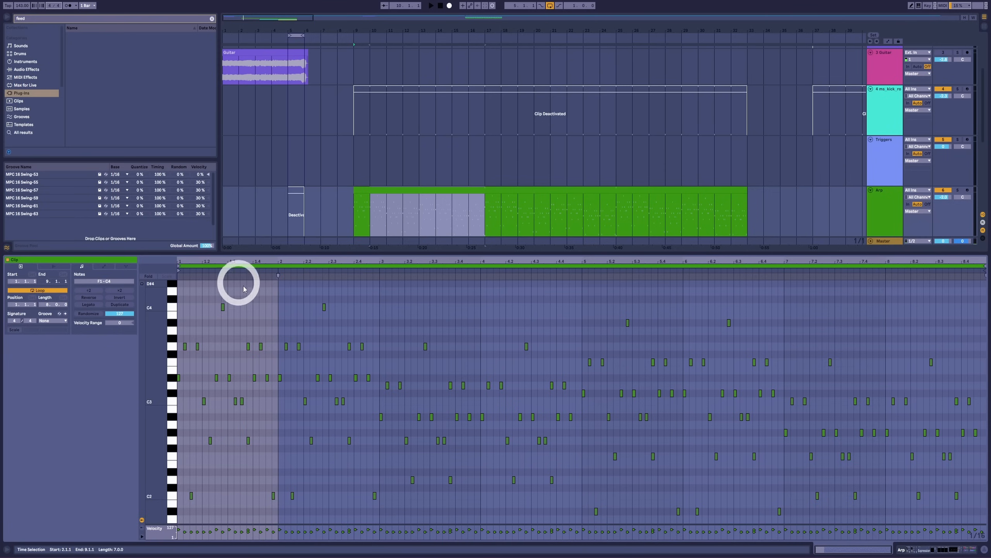
drag(278, 301, 135, 557)
drag(273, 267, 224, 257)
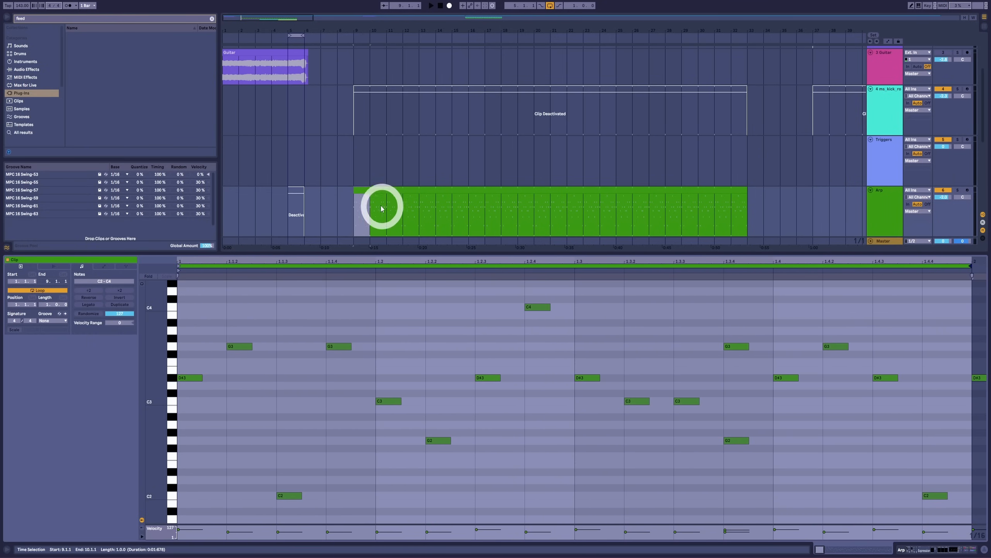
drag(373, 202, 345, 199)
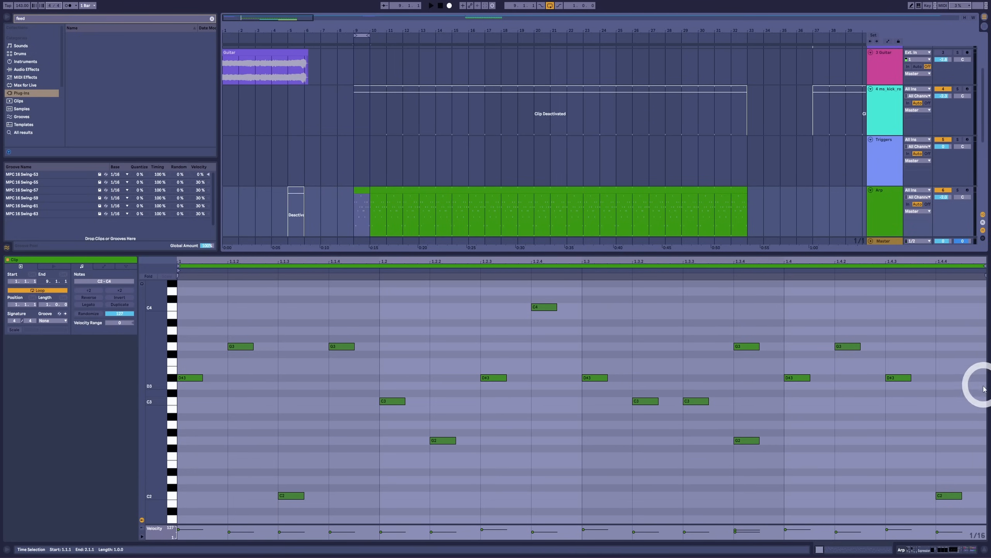
Play the looped bar to hear the one-bar arp pattern.
click(952, 534)
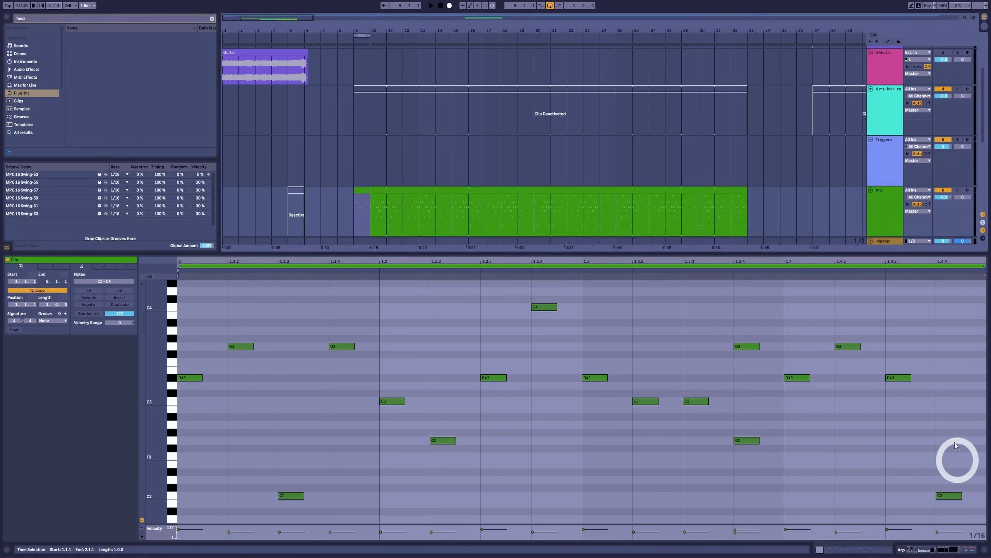
click(966, 301)
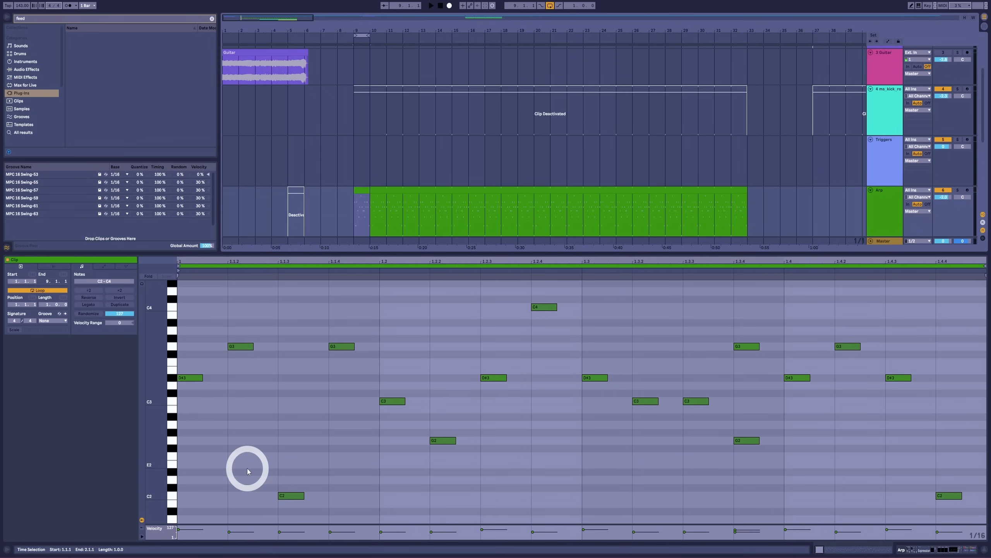
key(space)
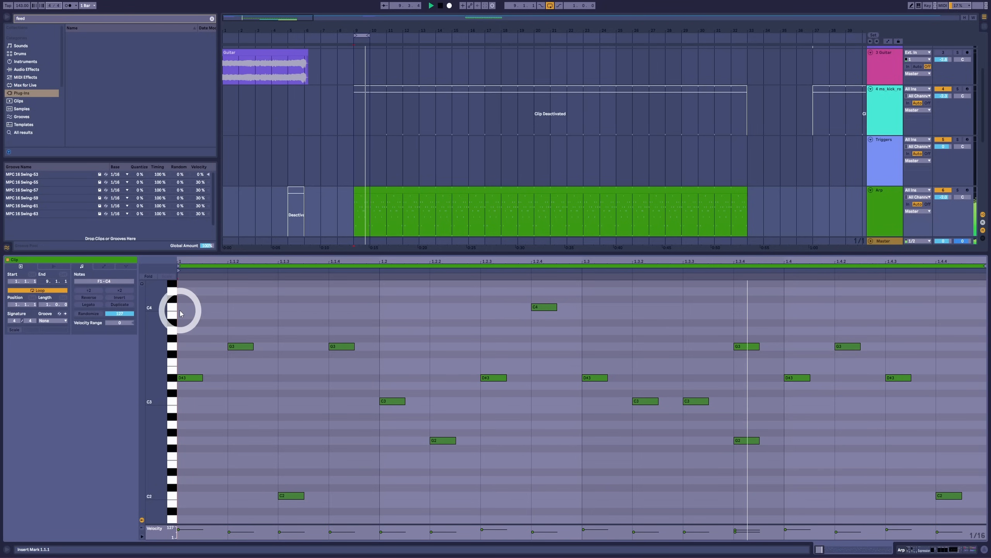
key(space)
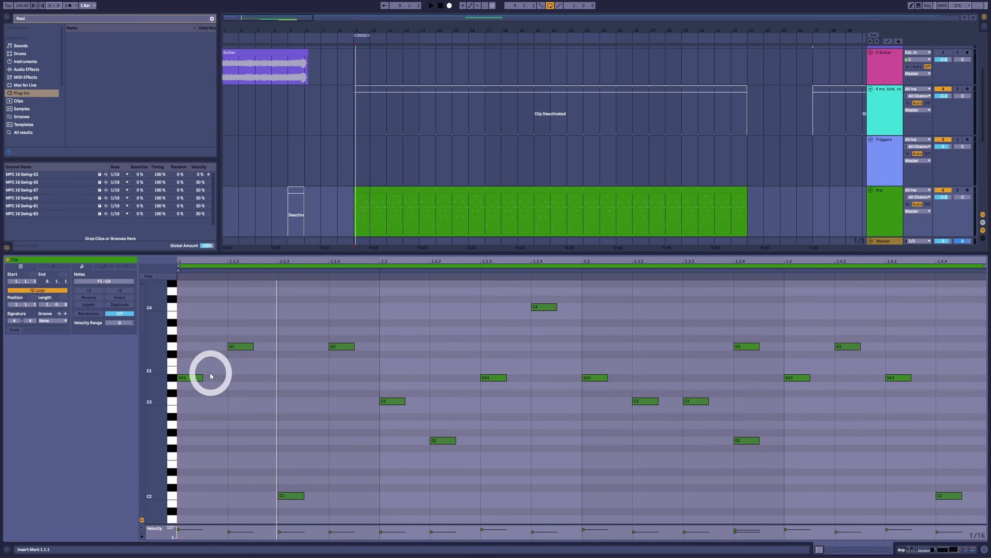
Examine the arp's opening D#3 note, the low C2 note at 1.1.3 and the high C4 note.
click(193, 378)
drag(279, 471, 291, 507)
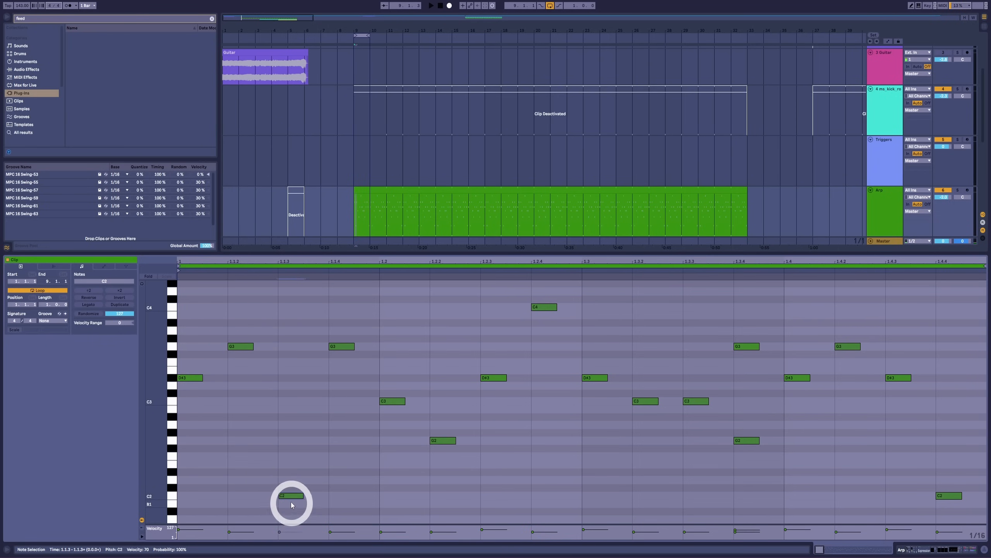
click(190, 378)
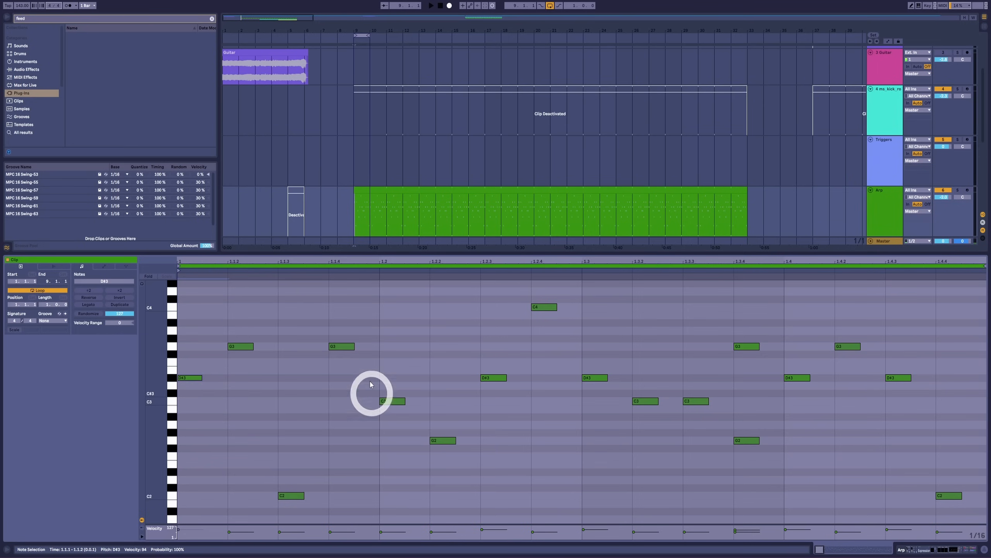
click(529, 312)
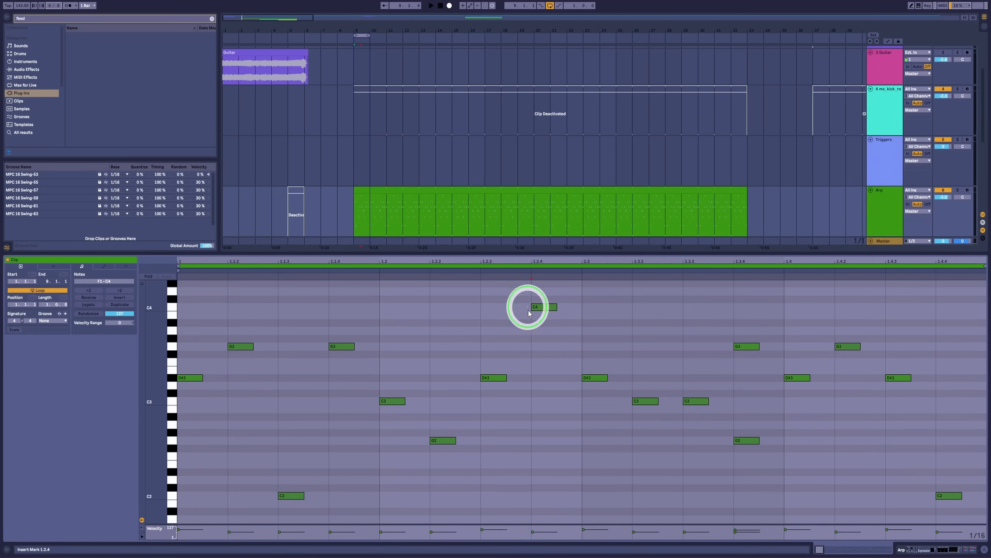
Examine the stacked G2 and G3 notes at 1.3.4 and the bar's closing D#3, G3 and C2 notes.
click(739, 441)
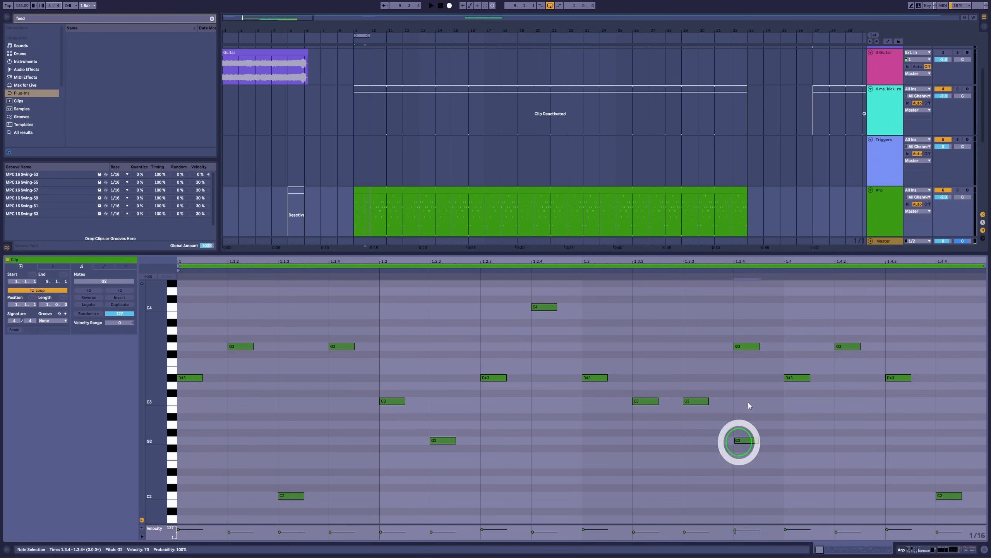
click(747, 346)
click(797, 377)
click(864, 357)
click(901, 377)
click(953, 466)
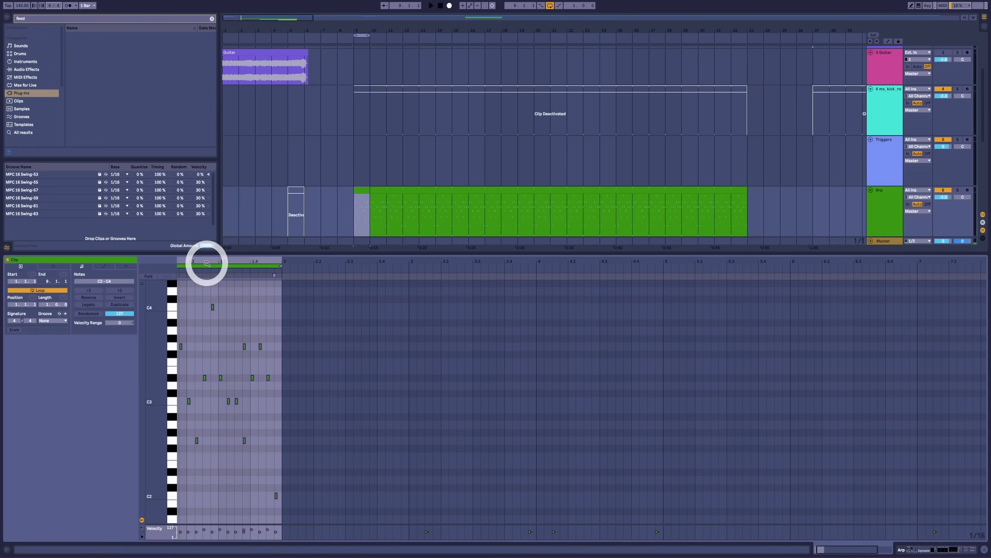
Duplicate the one-bar arp pattern together with its loop until the clip loop is eight bars long.
drag(205, 261, 206, 262)
click(175, 307)
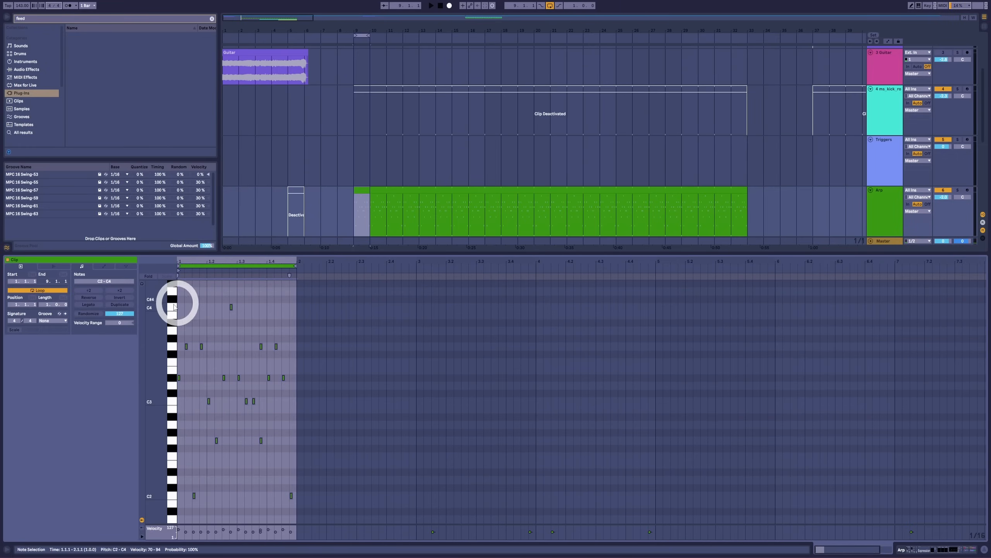
click(122, 305)
click(123, 306)
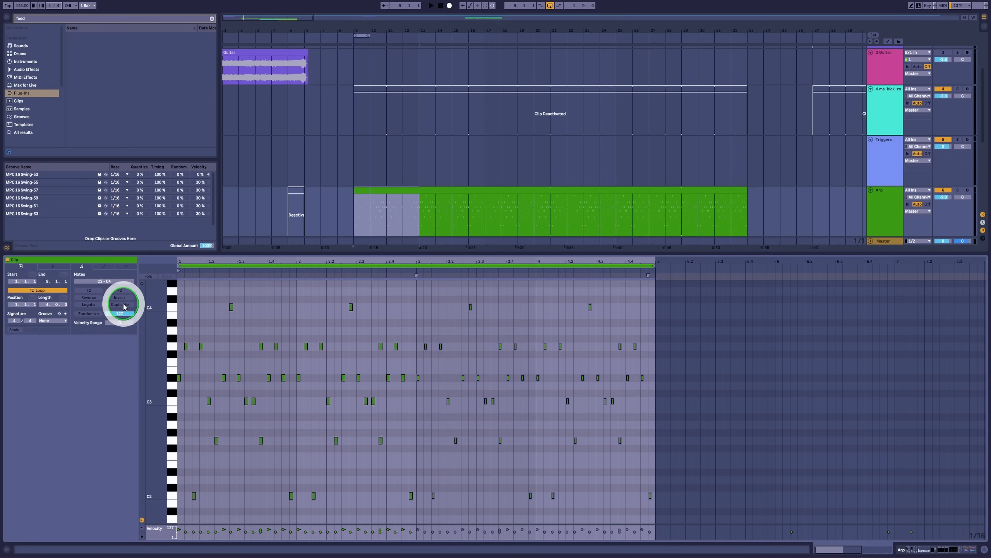
click(123, 306)
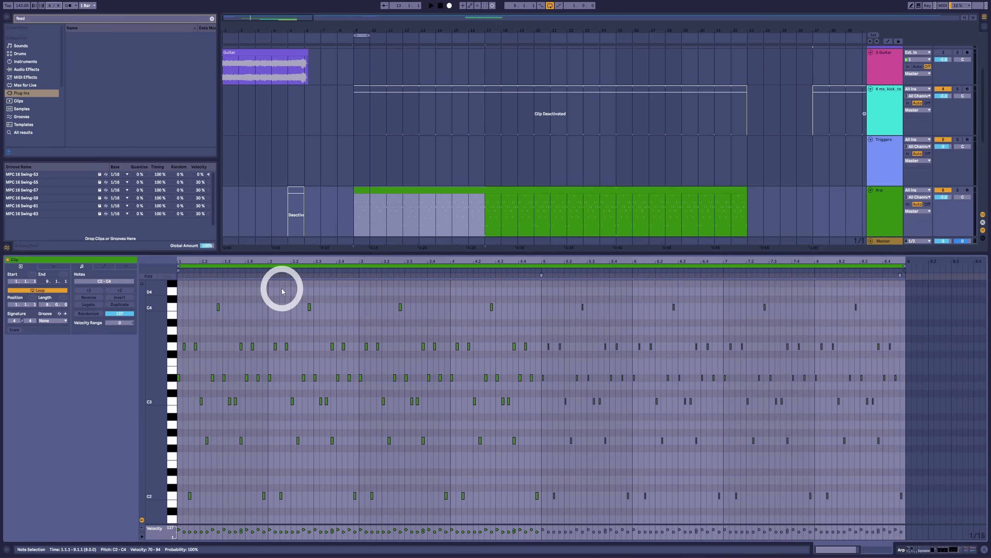
Extend the arrangement loop over the whole Arp clip and transpose the notes in bars 3 and 4 down five semitones to G1–G3.
click(361, 298)
drag(583, 281, 380, 484)
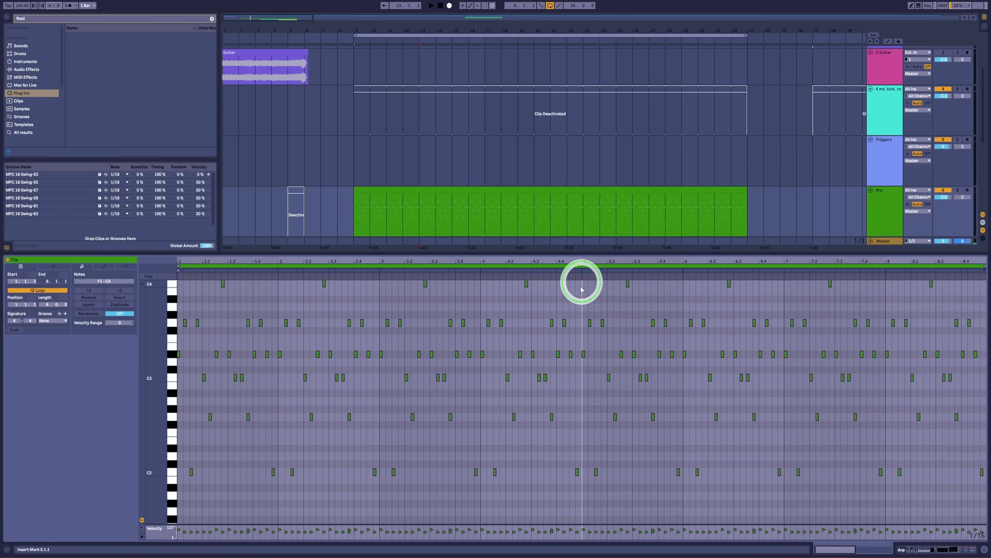
key(Down)
key(Down)
key(Down)
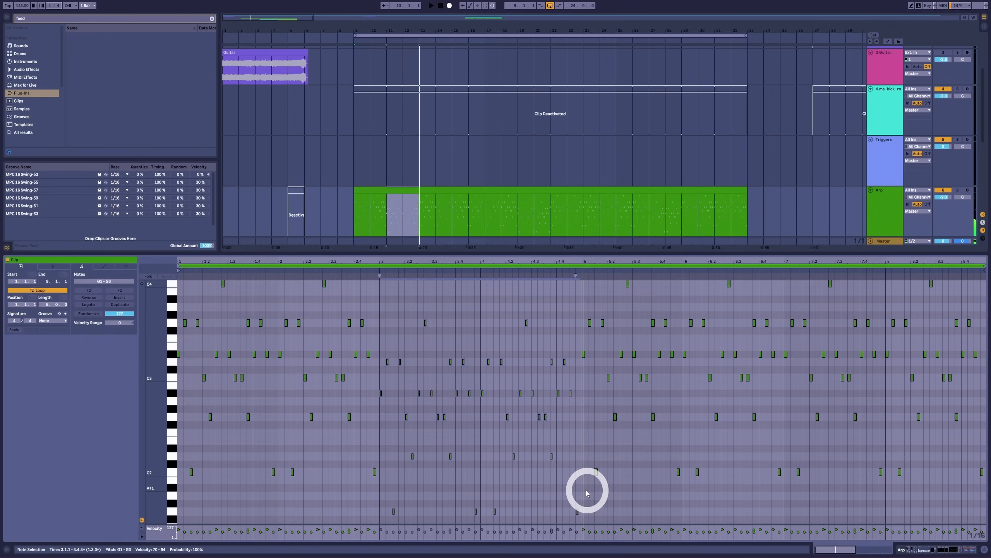
Transpose the arp notes in bars 5 and 6 down two semitones to A#1–A#3 and play them.
drag(583, 491, 779, 289)
key(Down)
key(Down)
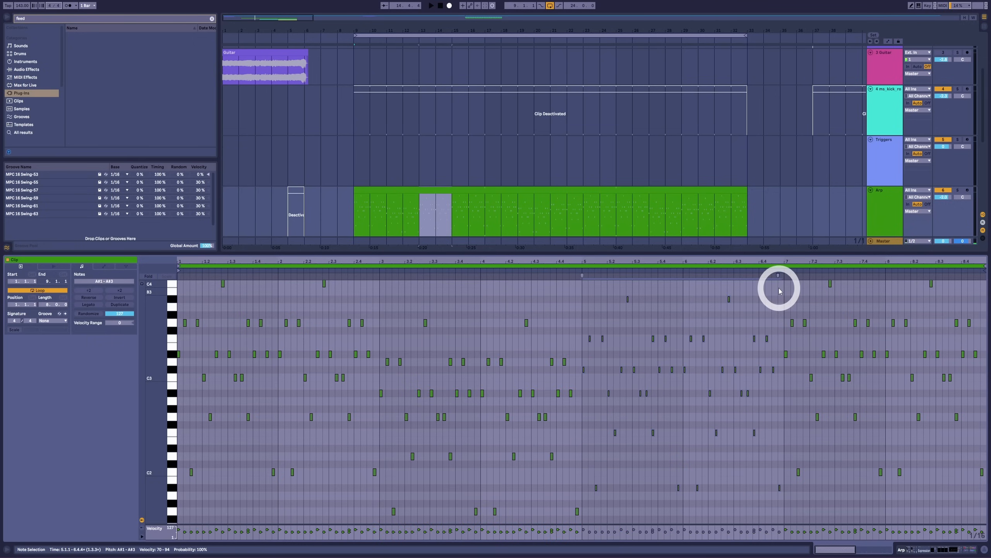
key(space)
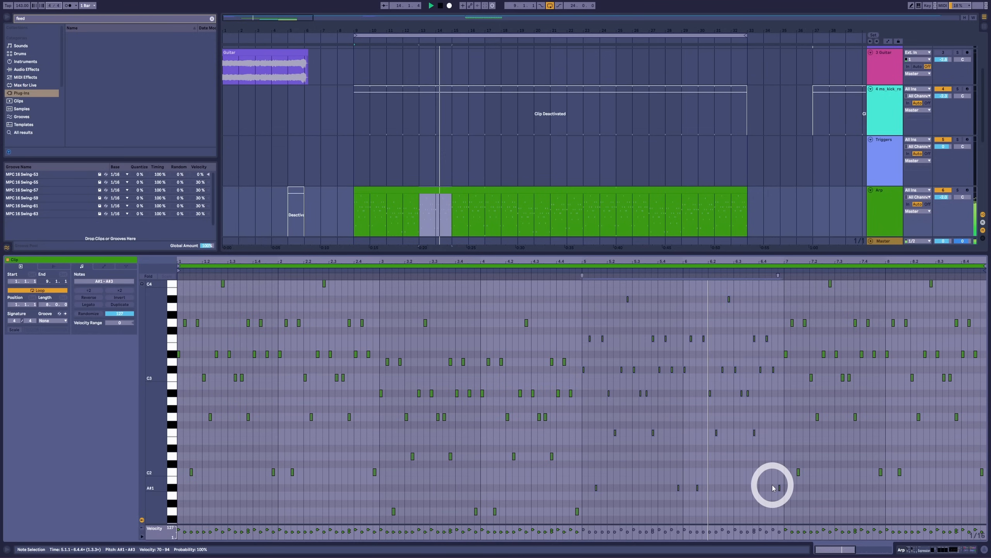
key(space)
Transpose the arp notes in bars 7 and 8 down seven semitones to F1–F3 and play them.
drag(786, 504, 986, 259)
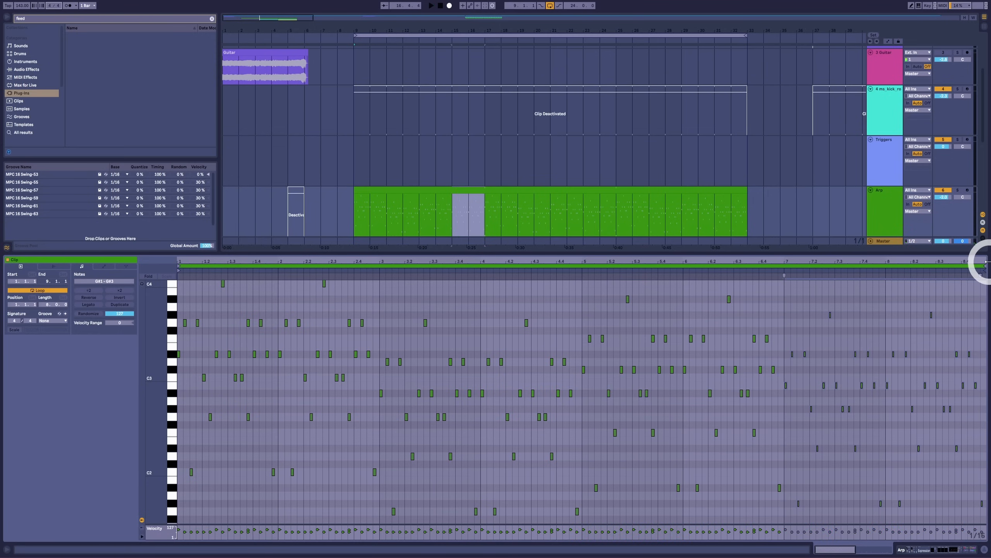
key(Down)
key(Down)
key(Down)
key(Down)
key(Down)
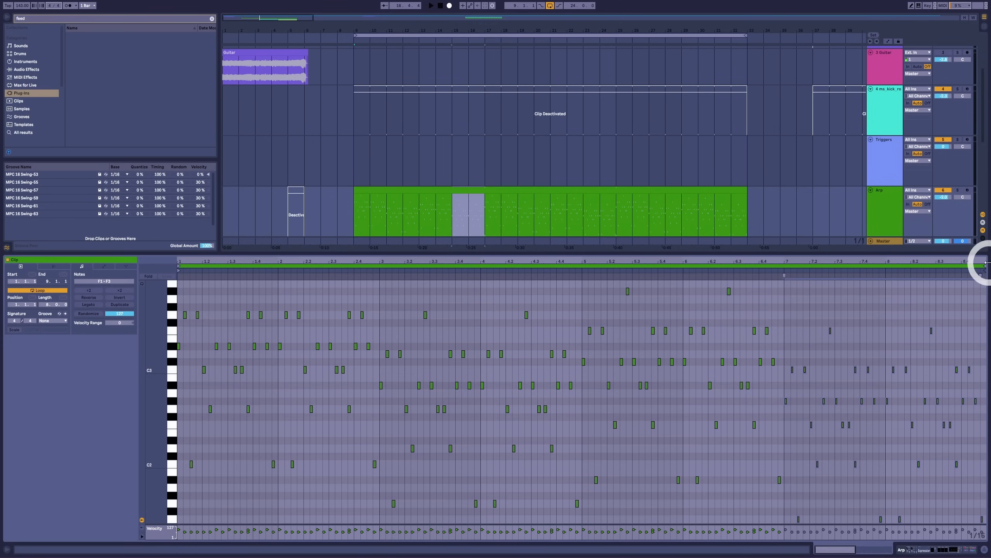
click(784, 271)
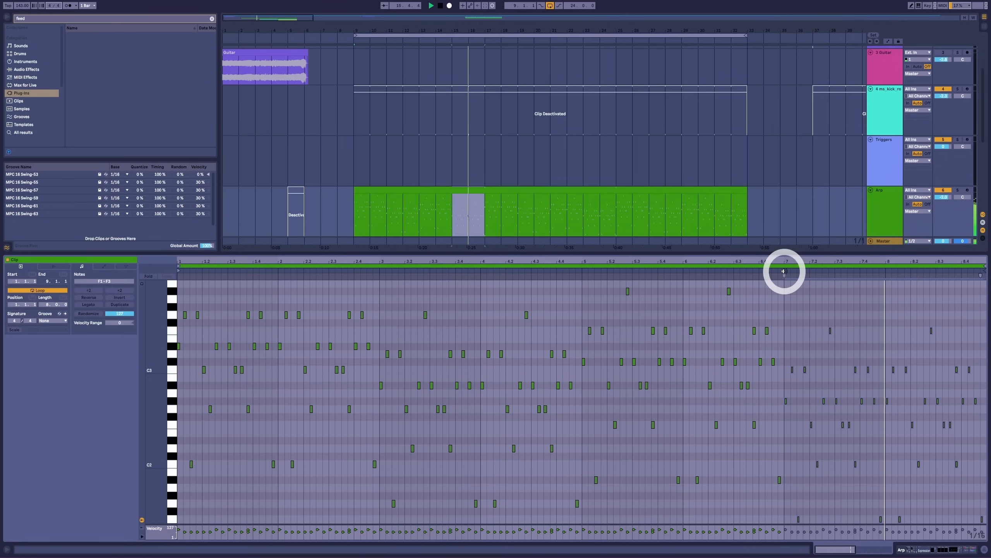
click(453, 187)
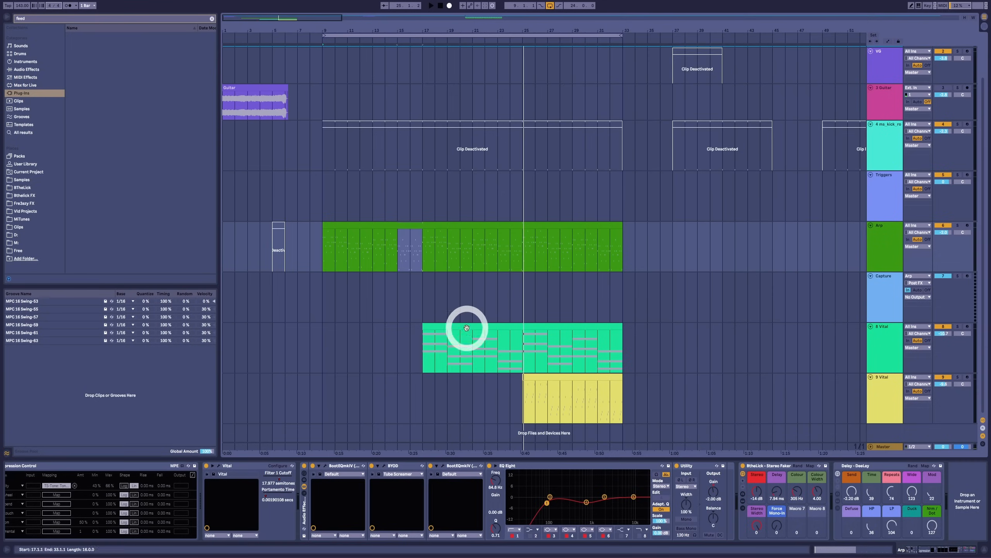
Solo the 8 Vital chord track and play its clip from bar 17.
click(934, 358)
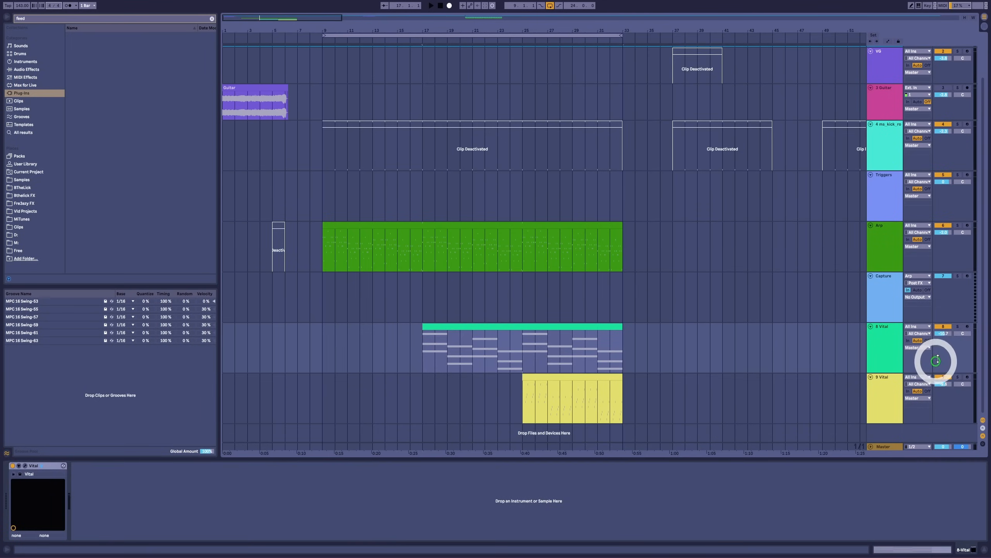
click(958, 327)
click(531, 327)
key(space)
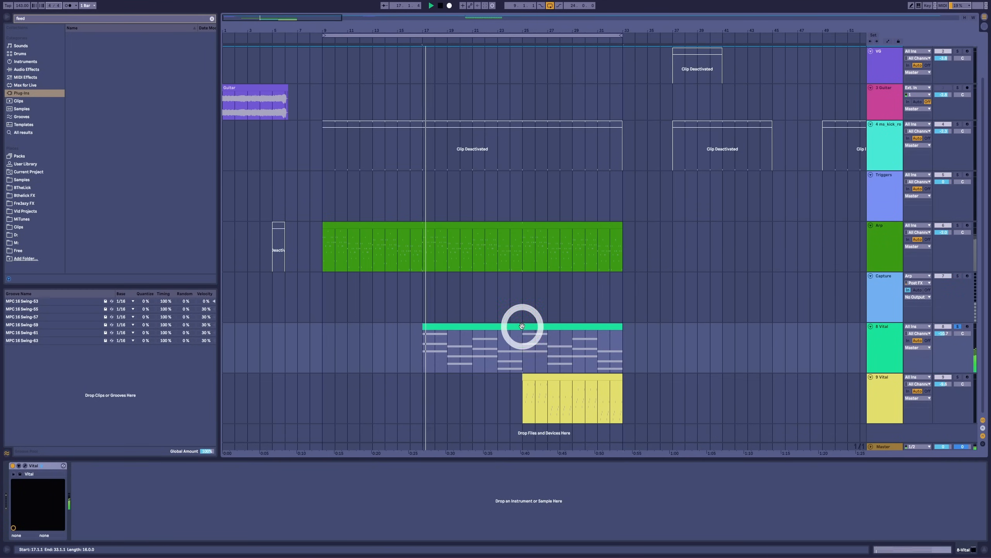
Open the 8 Vital chord clip's notes and examine its first, last and third chords.
double_click(522, 326)
drag(166, 450, 151, 427)
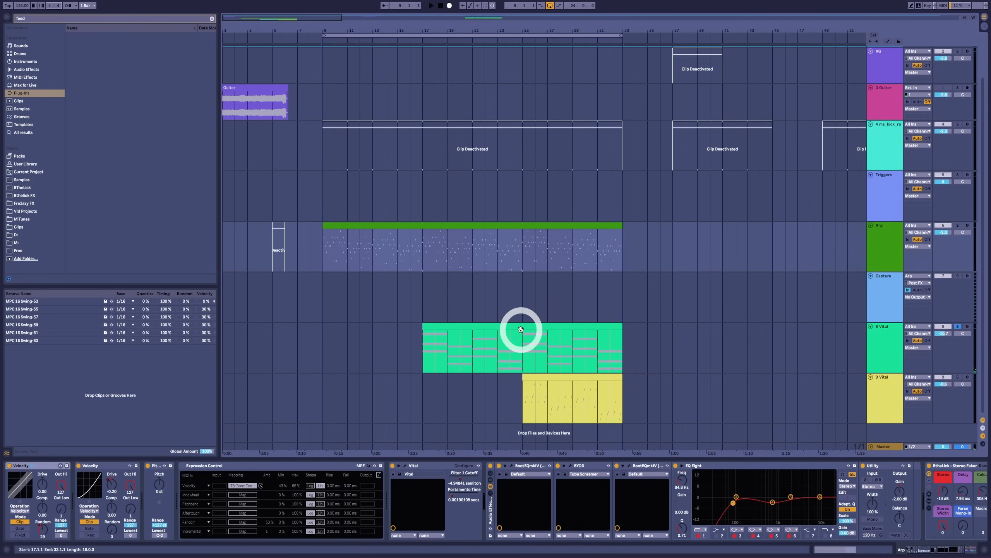
double_click(521, 329)
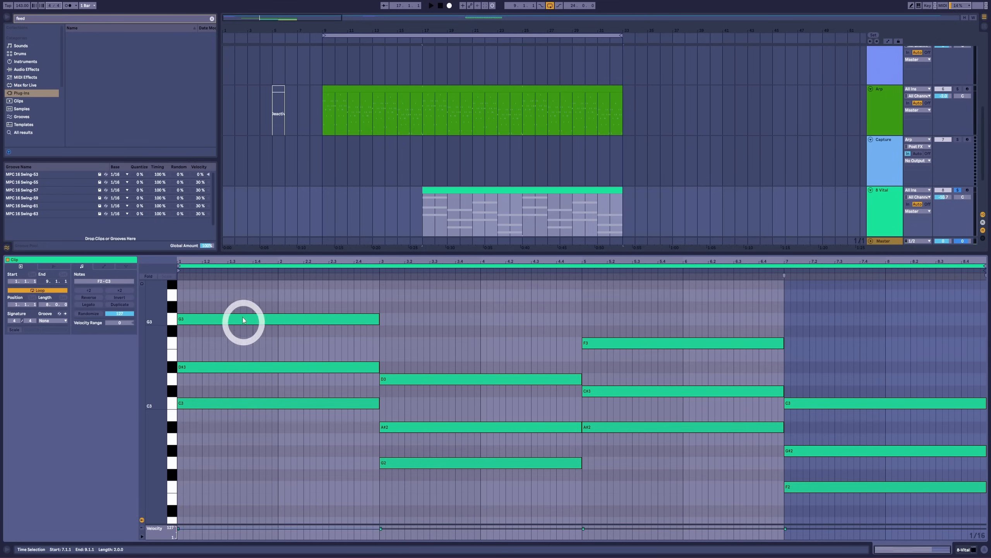
drag(240, 304, 228, 463)
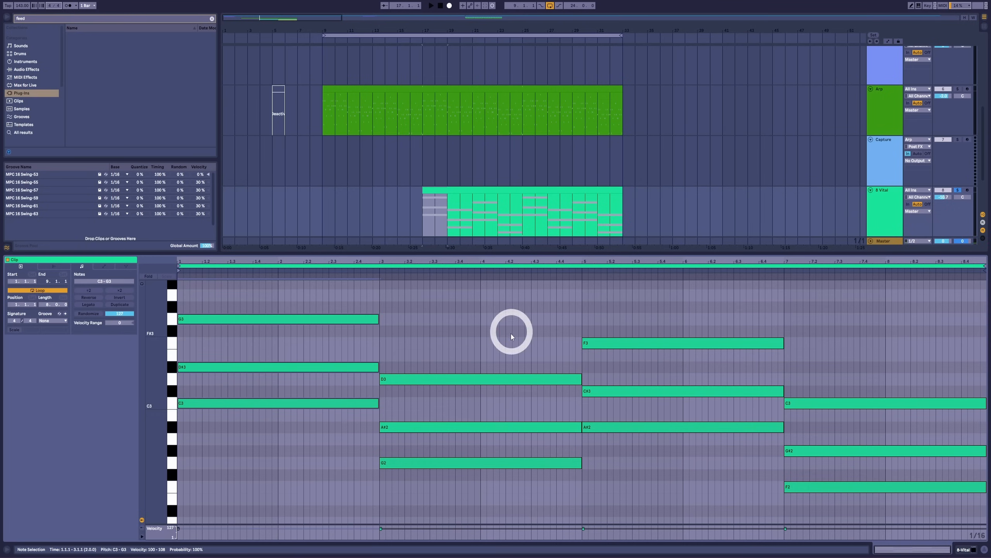
drag(870, 352, 858, 527)
drag(672, 499, 670, 309)
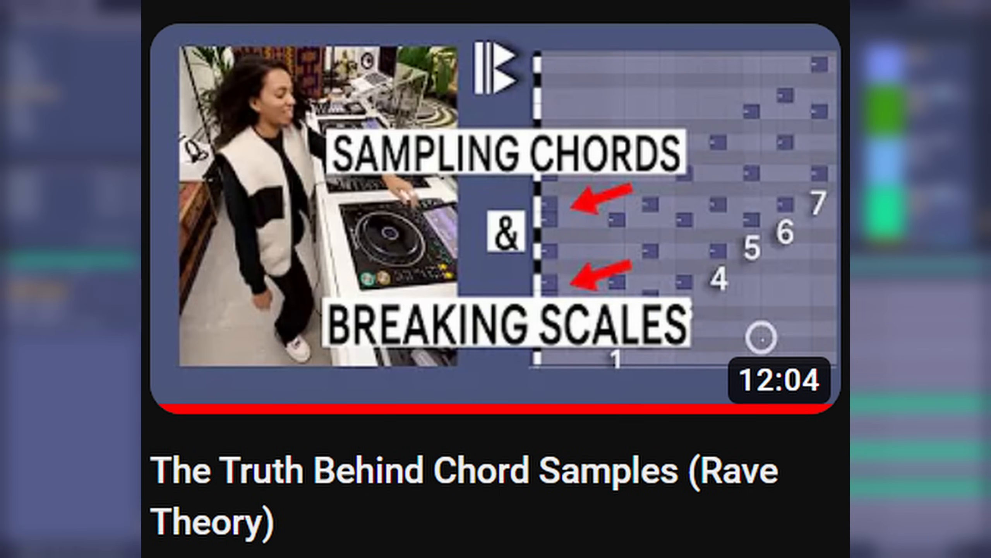
Try D3 in place of C#3 in the third chord, audition the chord, and return the note to C#3.
click(617, 394)
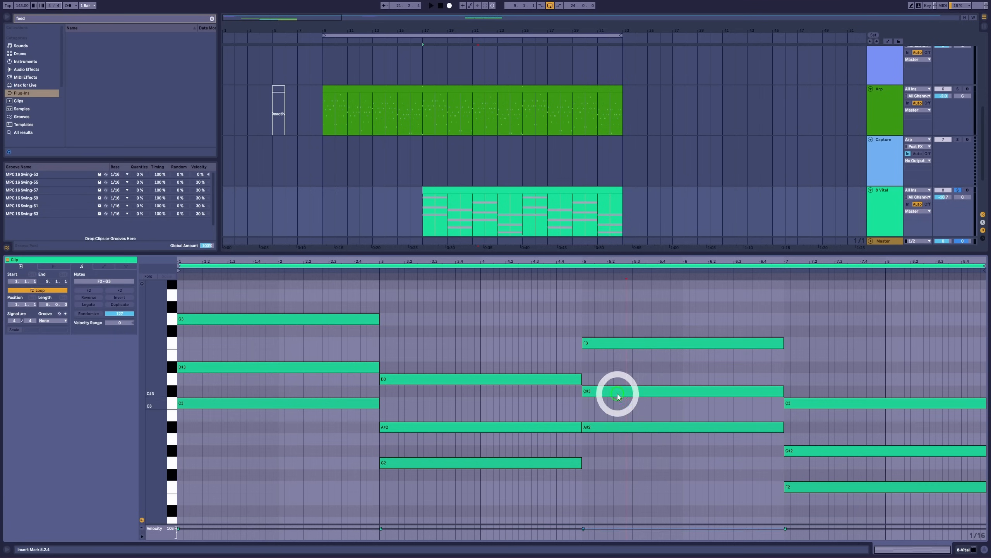
drag(630, 294, 635, 475)
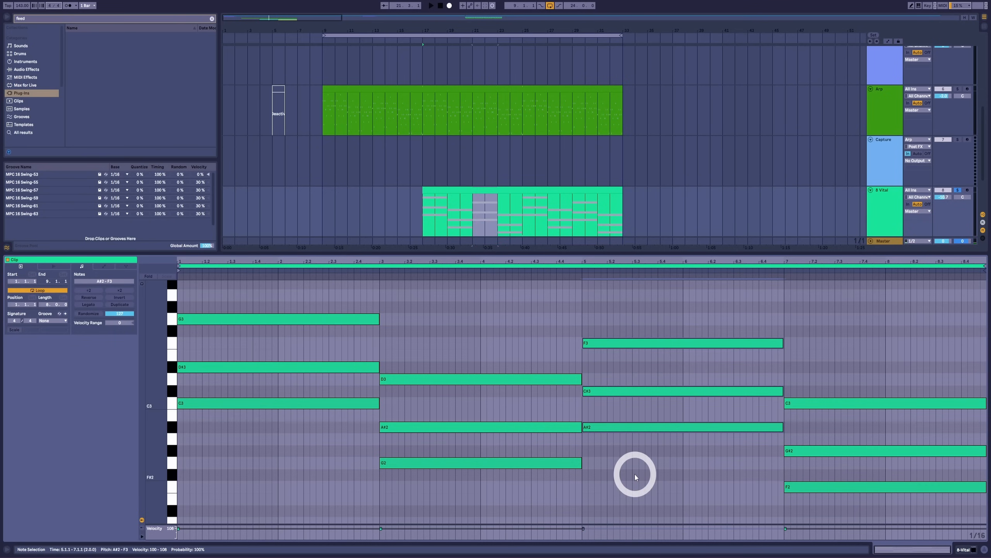
click(639, 392)
key(Up)
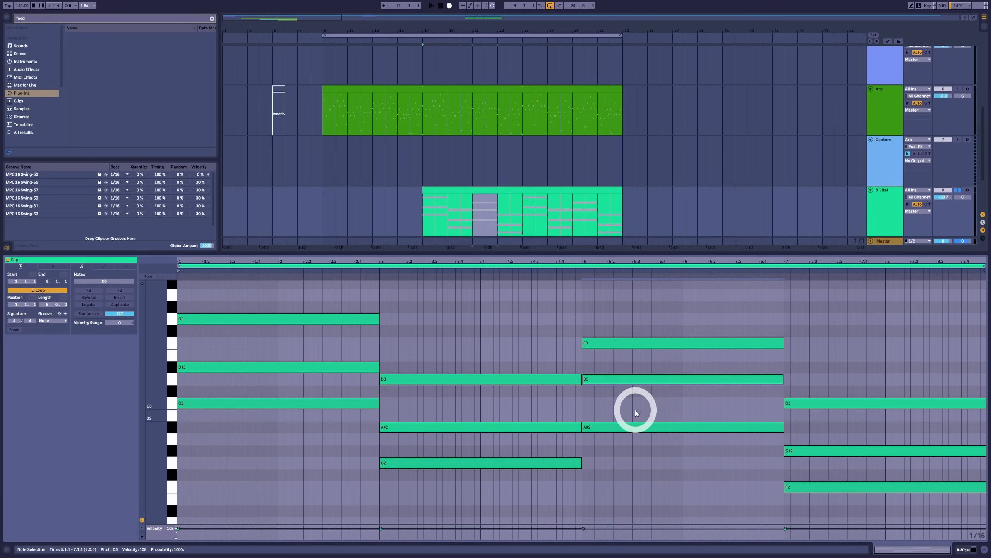
drag(644, 317, 629, 445)
key(Down)
key(Up)
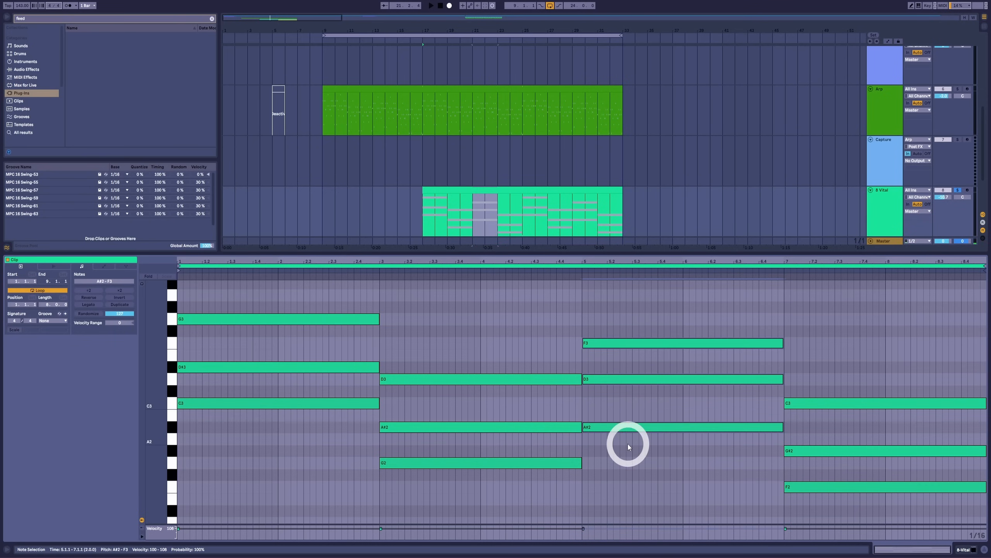
click(629, 379)
key(Down)
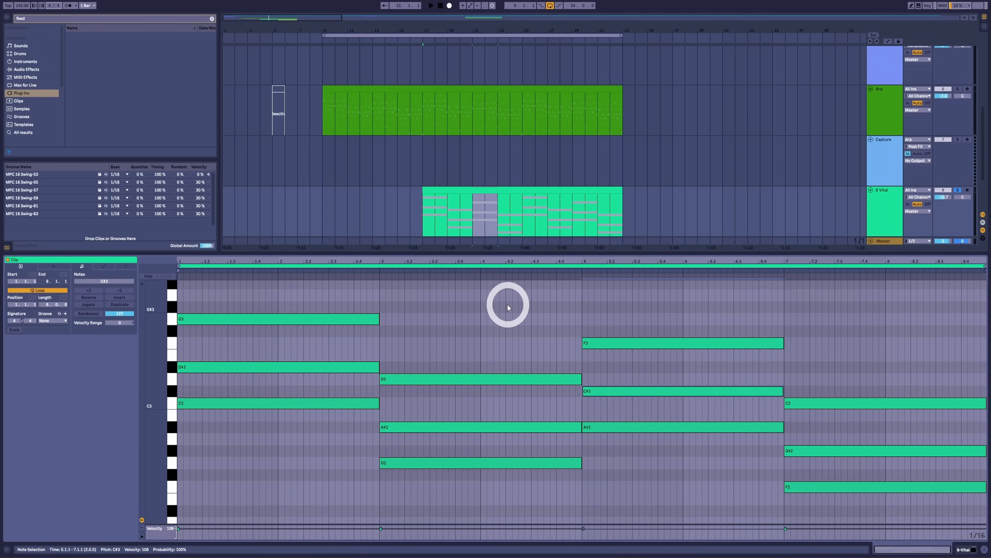
Select each of the four chords in order, going through the whole progression twice.
drag(294, 292, 298, 437)
drag(433, 313, 440, 522)
drag(641, 322, 650, 469)
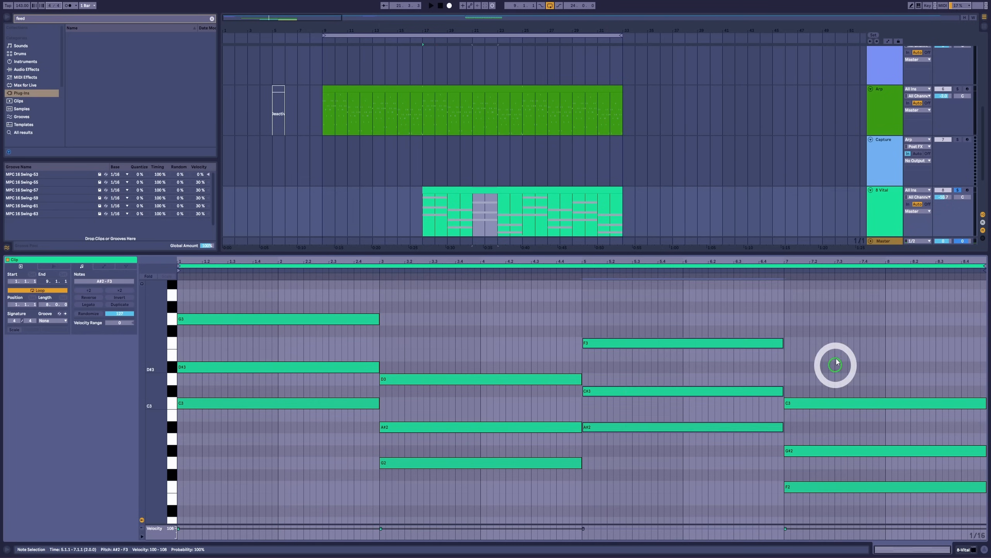
drag(837, 361, 816, 547)
drag(277, 292, 261, 470)
drag(448, 357, 443, 531)
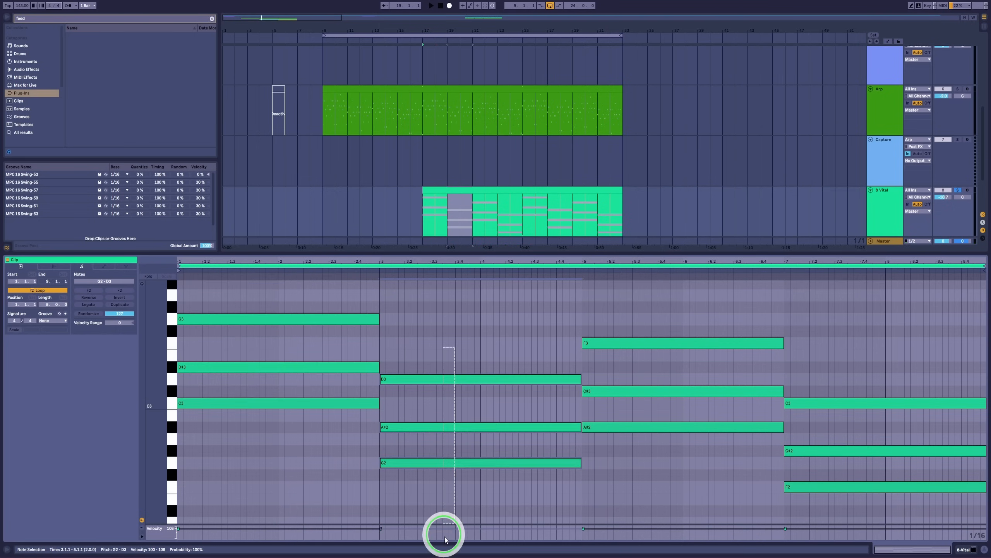
drag(627, 323, 651, 412)
drag(831, 390, 852, 541)
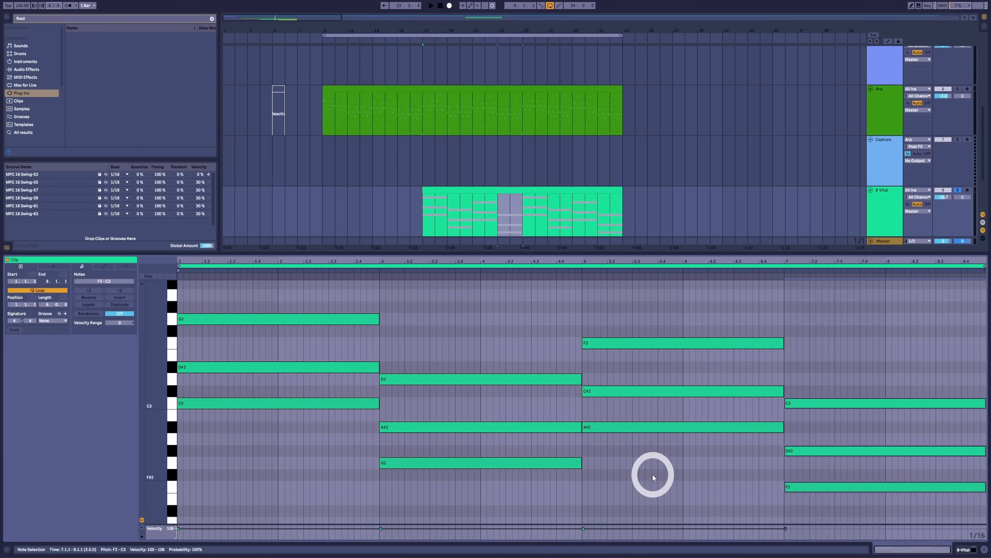
Transpose all four chords down three semitones to the D2–E3 range.
drag(242, 313, 956, 516)
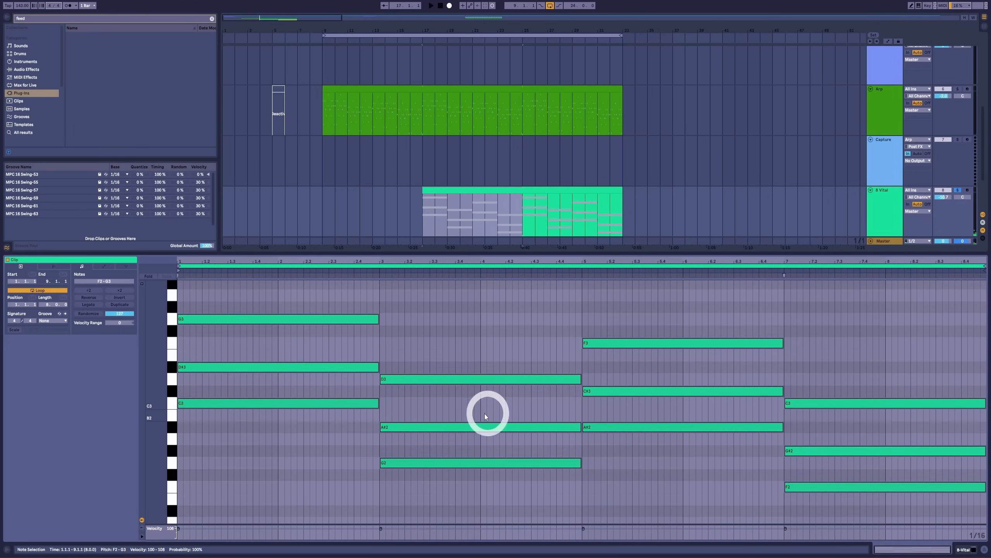
key(Down)
key(Down)
key(Down)
drag(164, 402, 155, 399)
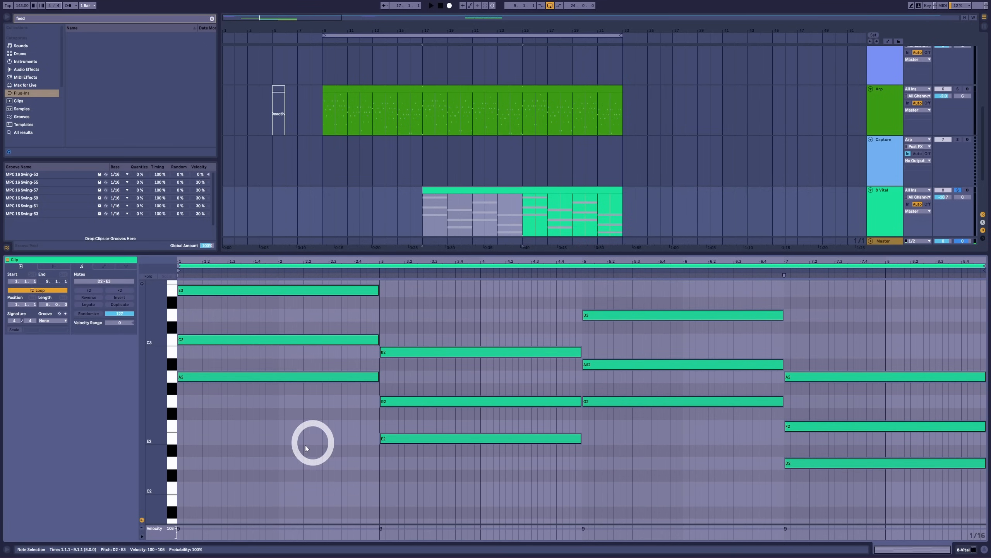
Audition the second chord and the single keys E2, D2, F2, G2 and A2 on the piano roll.
drag(420, 318, 437, 476)
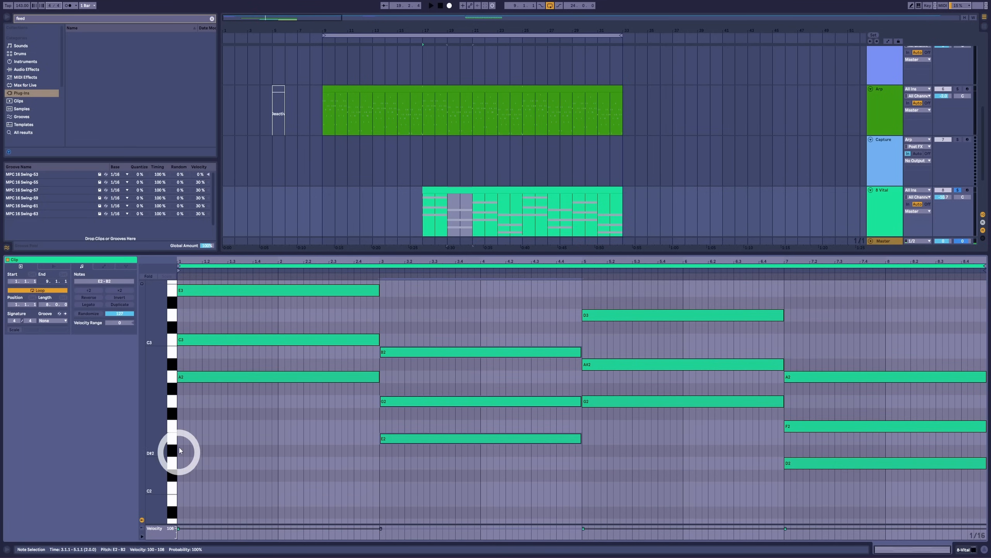
click(174, 437)
click(175, 464)
click(173, 464)
click(175, 426)
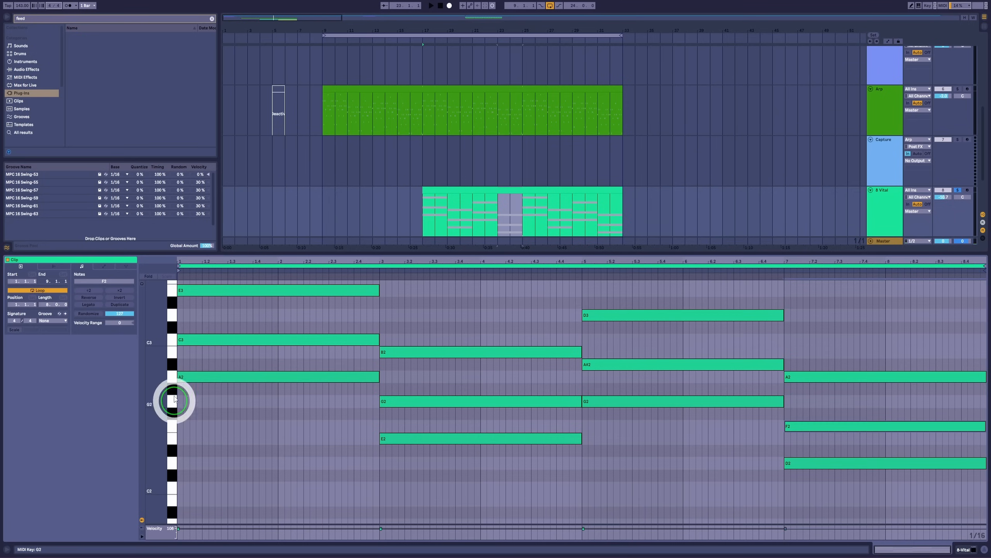
click(171, 377)
Examine the transposed last, second, first and third chords one by one.
drag(834, 329, 821, 483)
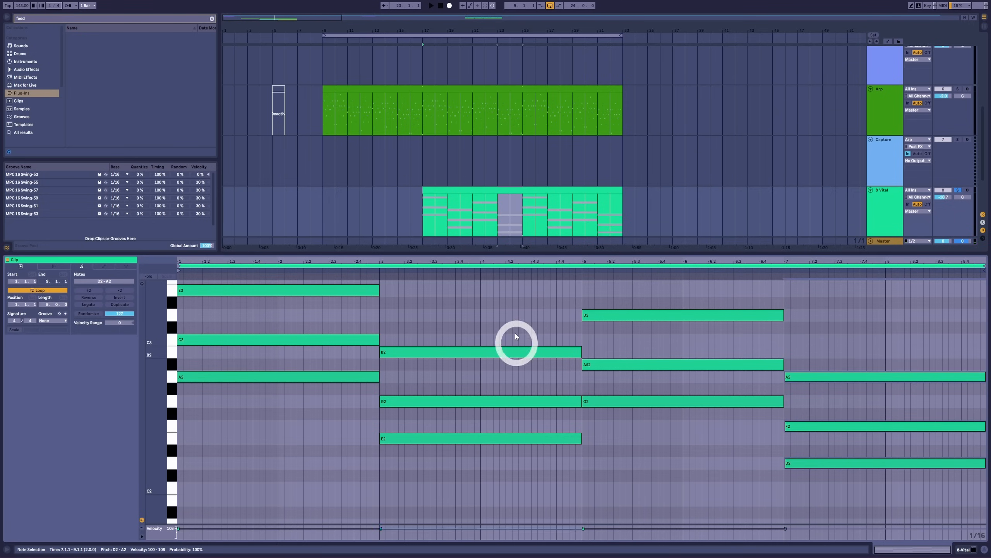
drag(516, 341, 469, 489)
drag(248, 454, 292, 224)
drag(652, 458, 659, 278)
Try B2 in place of A#2 in the third chord, and undo both this change and the three-semitone transposition.
drag(615, 338, 619, 370)
drag(617, 343, 618, 373)
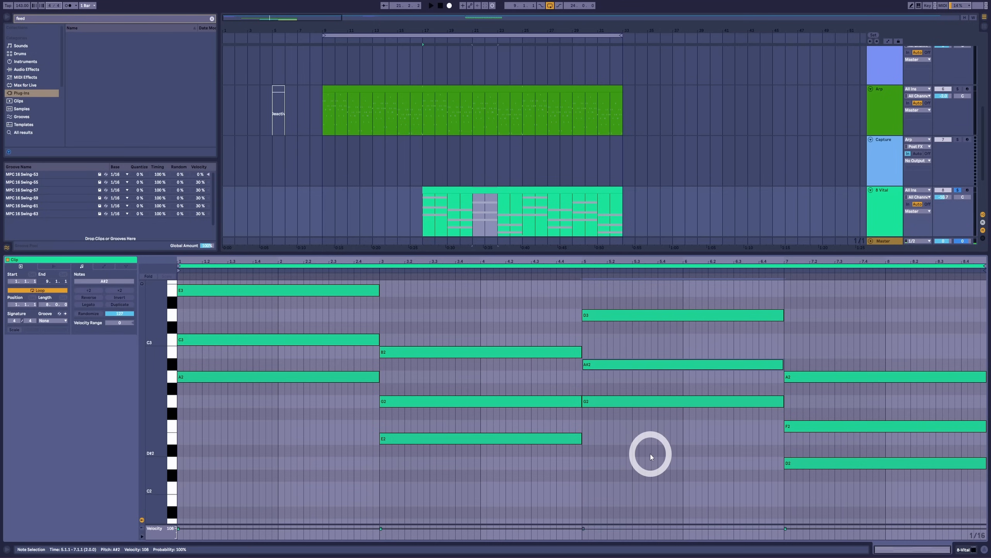
key(Up)
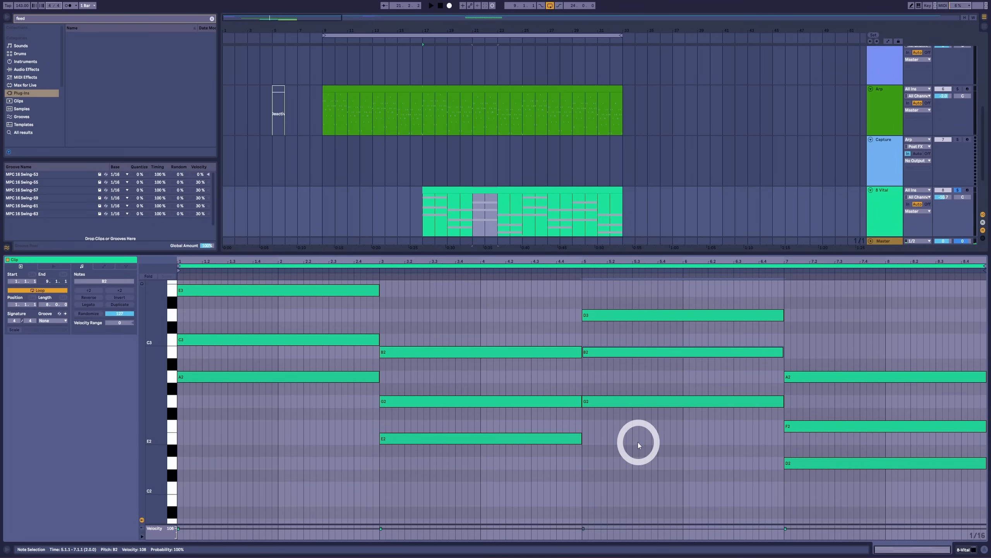
key(ctrl+z)
key(ctrl+z)
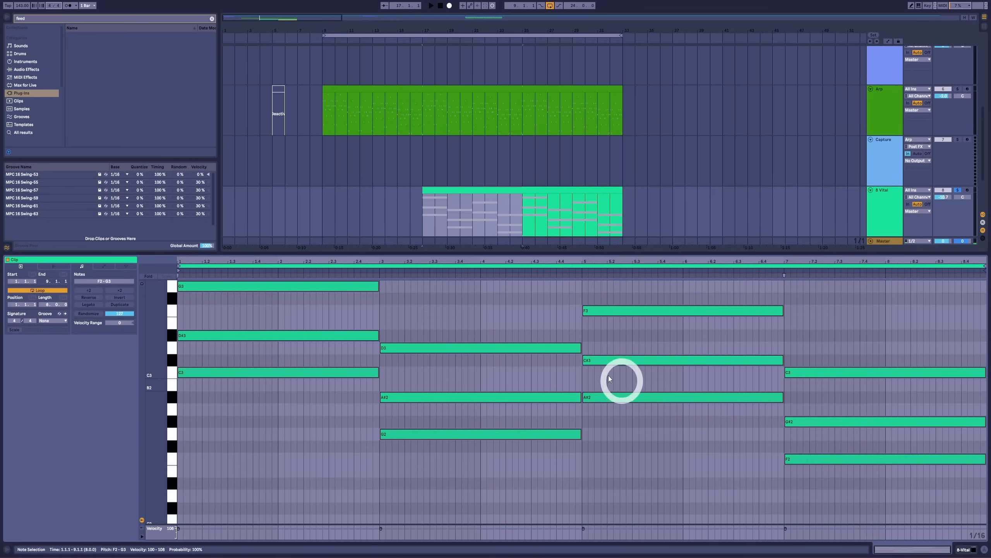
Examine the four original chords one after another, going through the progression twice.
click(602, 420)
drag(288, 394, 309, 273)
drag(484, 322, 498, 484)
drag(655, 507, 676, 276)
drag(827, 354, 801, 538)
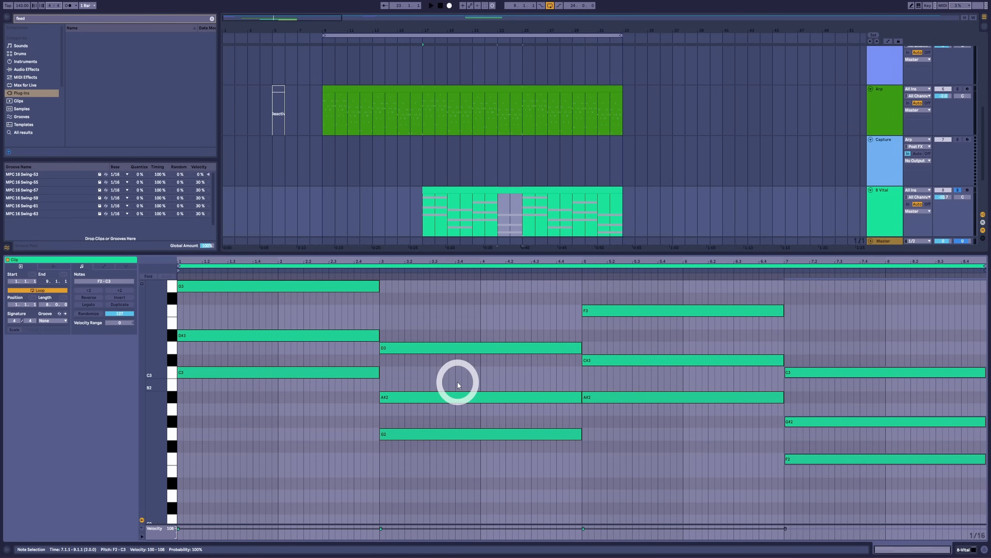
drag(295, 422, 306, 267)
drag(438, 323, 517, 456)
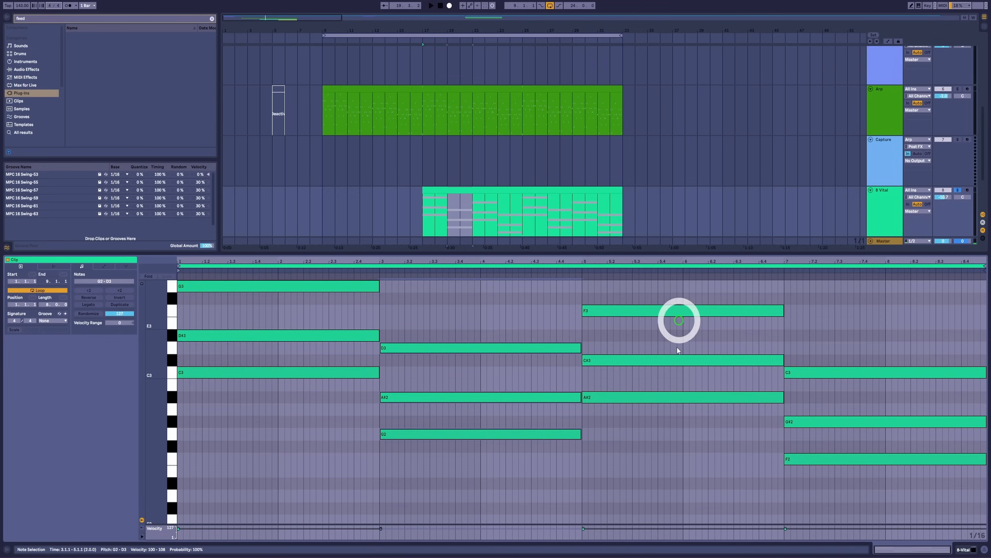
drag(678, 351, 693, 340)
drag(847, 323, 835, 539)
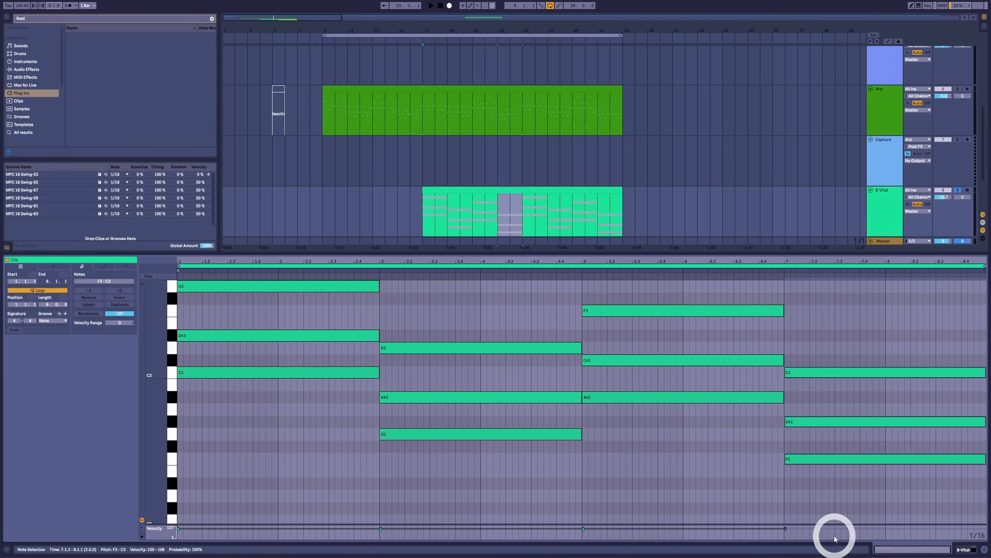
Open the Arp track's MIDI clip from bar 9 to 33 and examine its arpeggio notes.
key(shift+Tab)
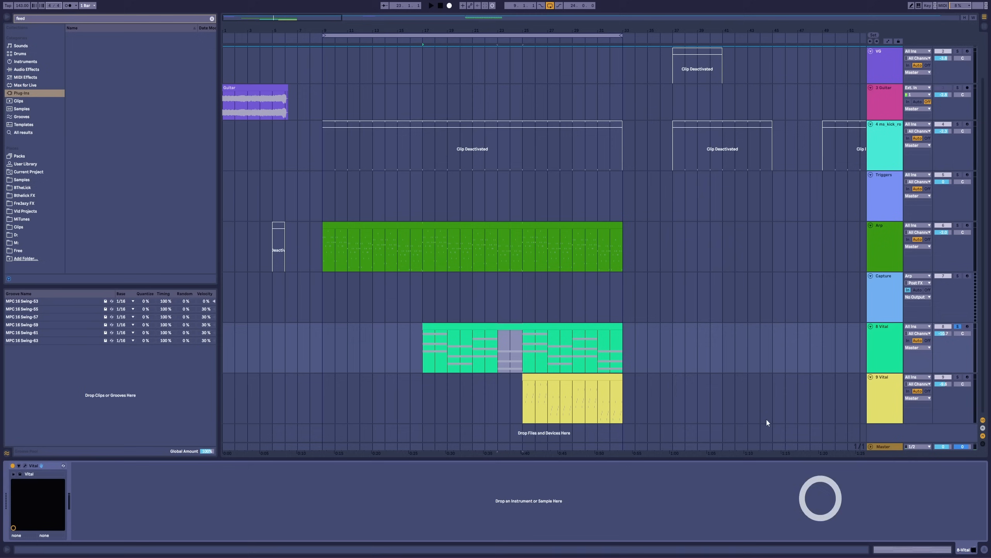
click(485, 230)
double_click(485, 232)
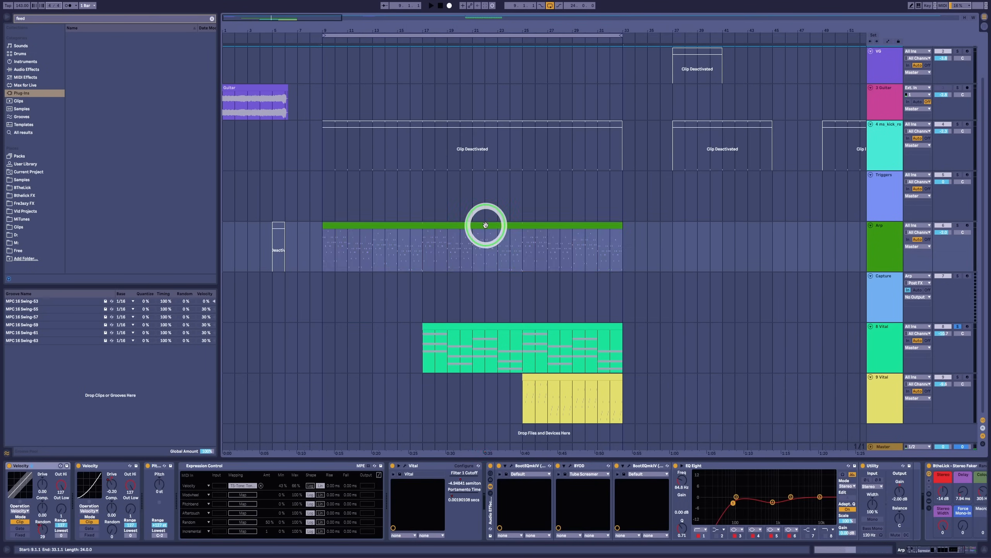
drag(377, 296, 140, 537)
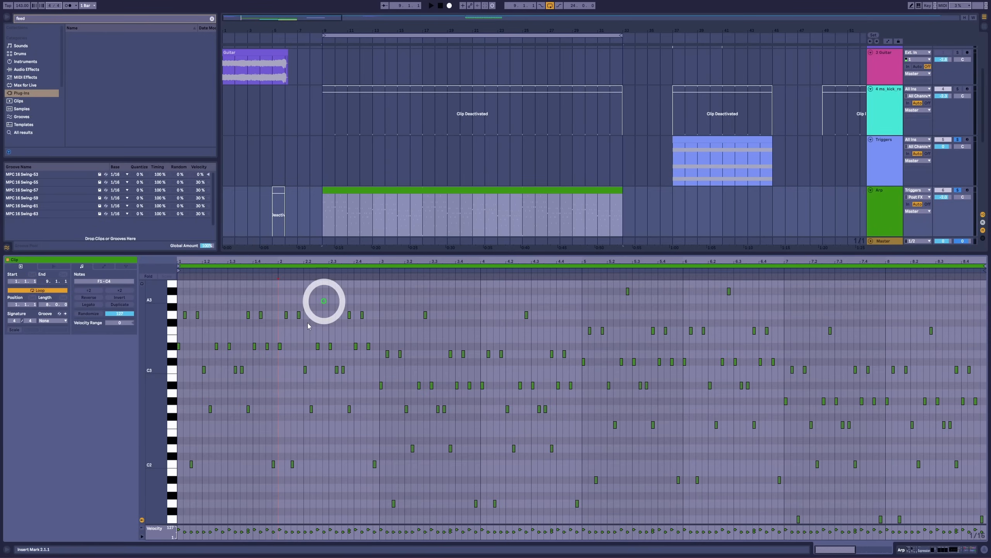
click(282, 369)
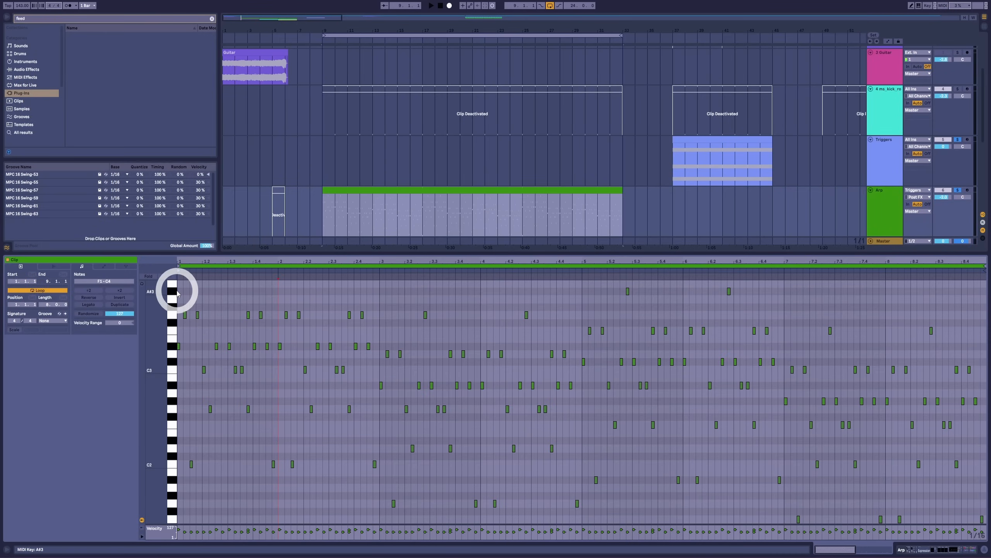
drag(177, 293, 612, 448)
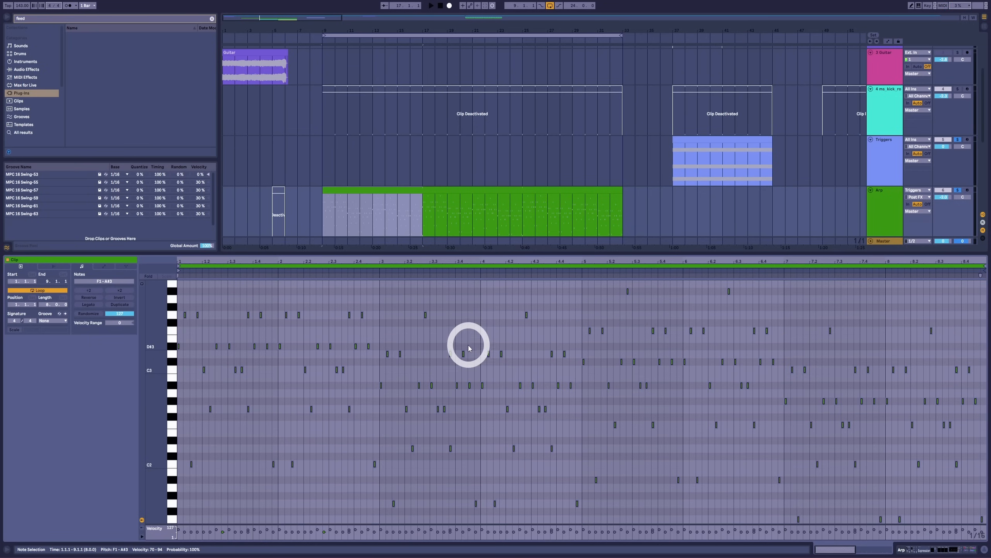
click(481, 315)
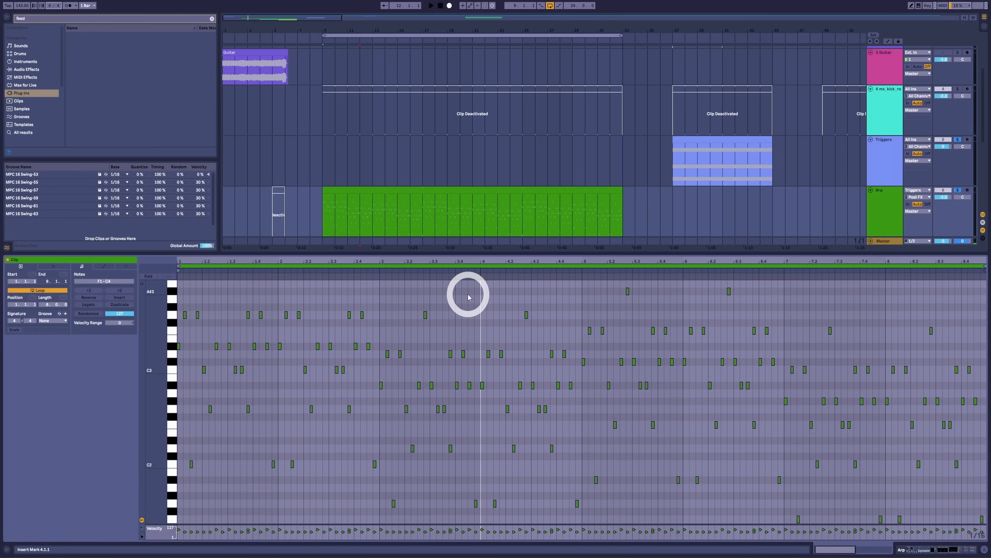
Deactivate the Arp track's clip from bar 9 to 33 and set that track's monitoring to In.
click(530, 189)
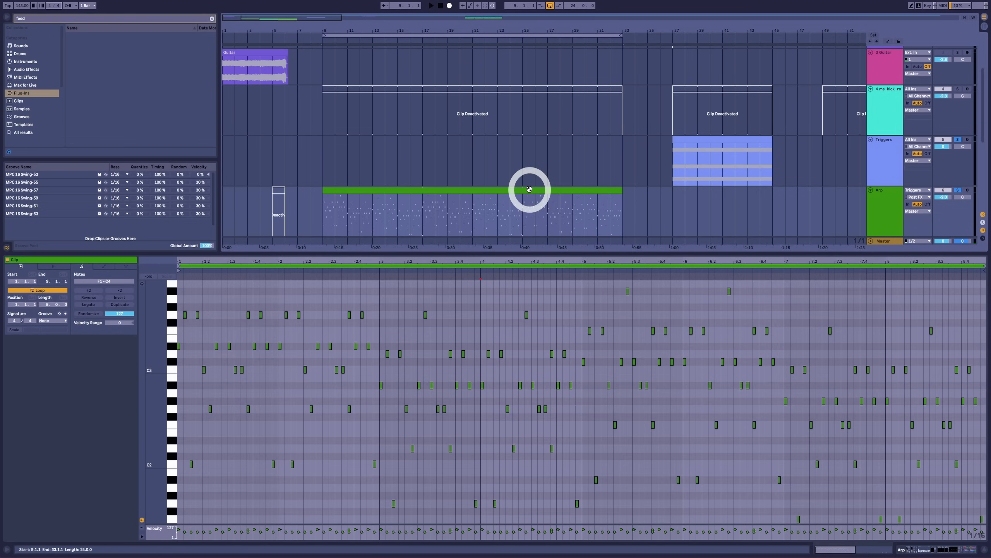
click(515, 304)
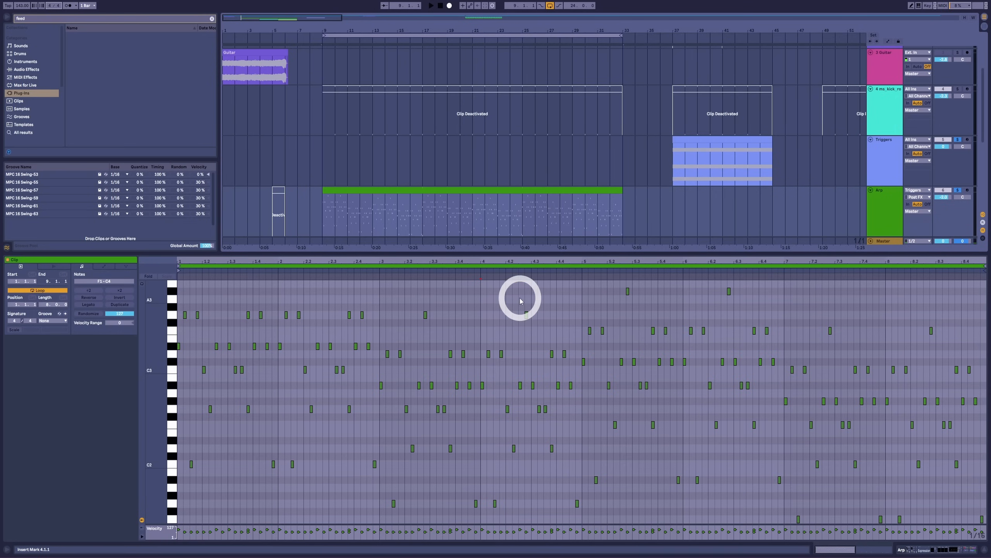
click(448, 211)
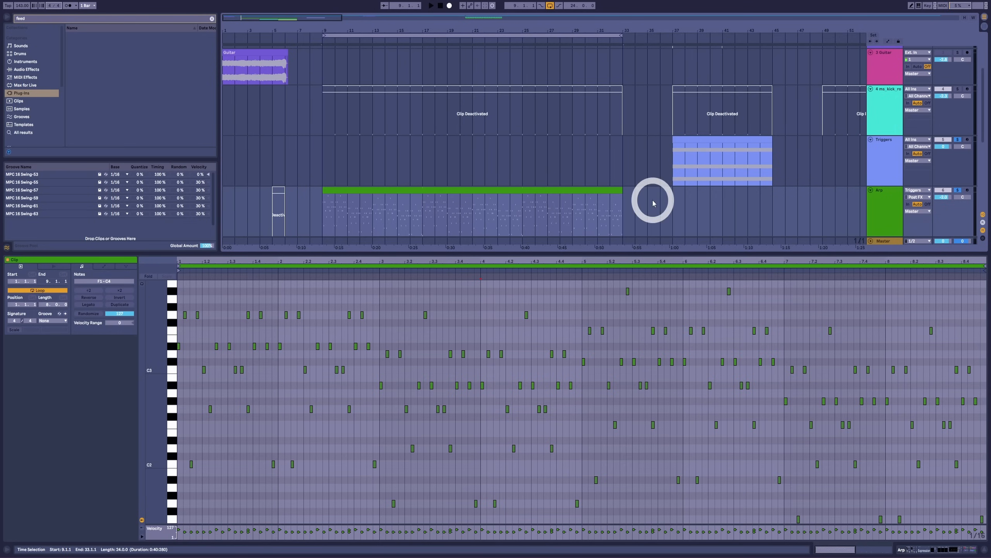
click(605, 192)
key(0)
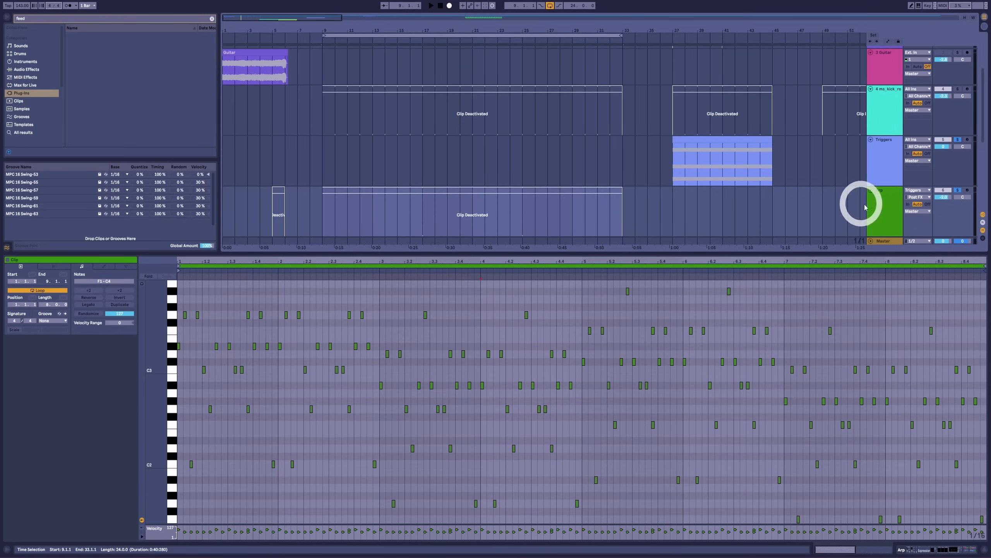
click(908, 204)
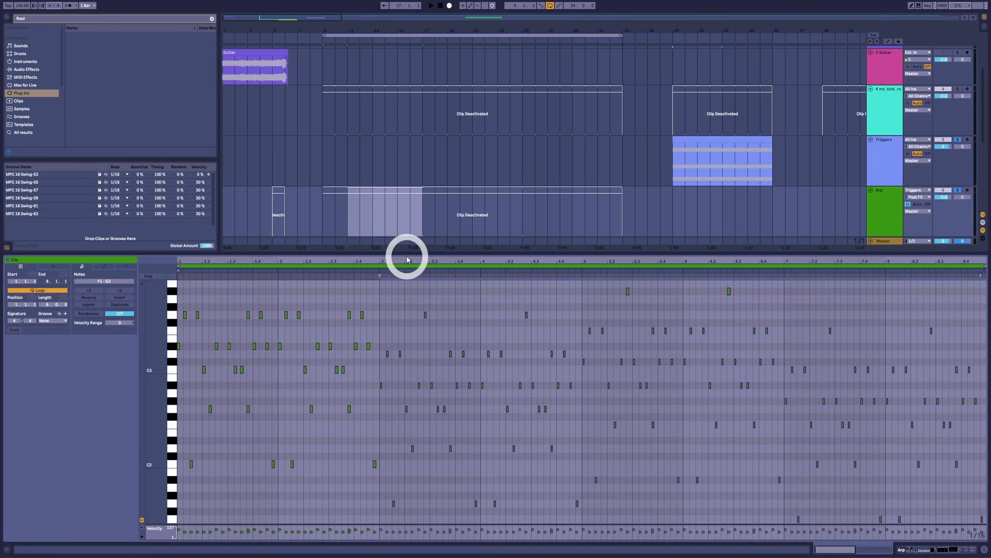
Open the Triggers clip at bar 37 and examine its sustained C2, D#2 and G2 chord.
drag(383, 266, 392, 284)
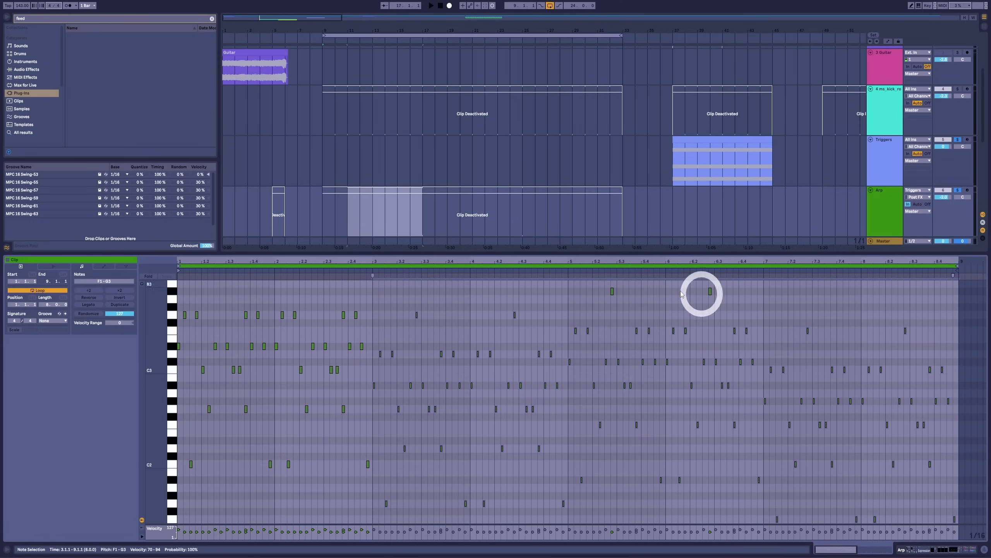
click(691, 325)
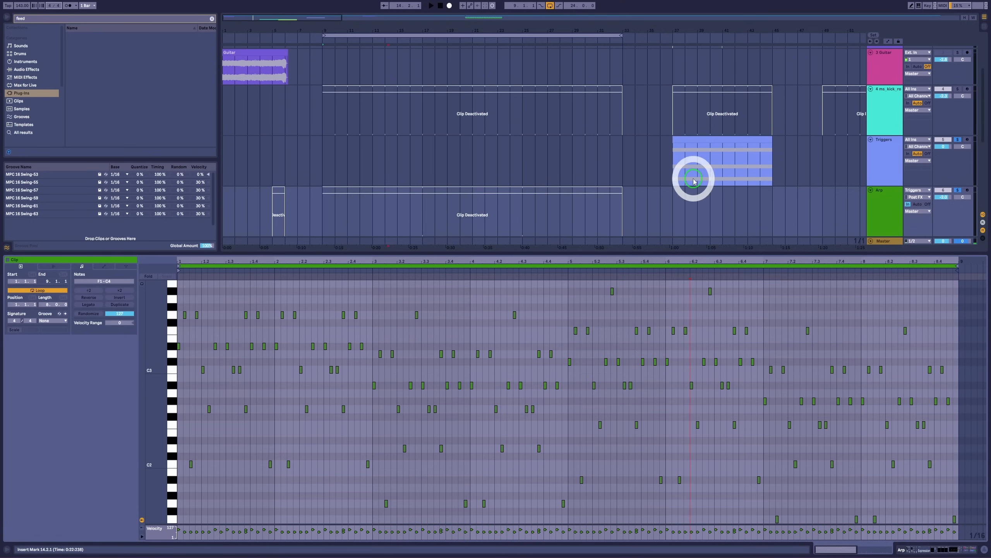
click(690, 139)
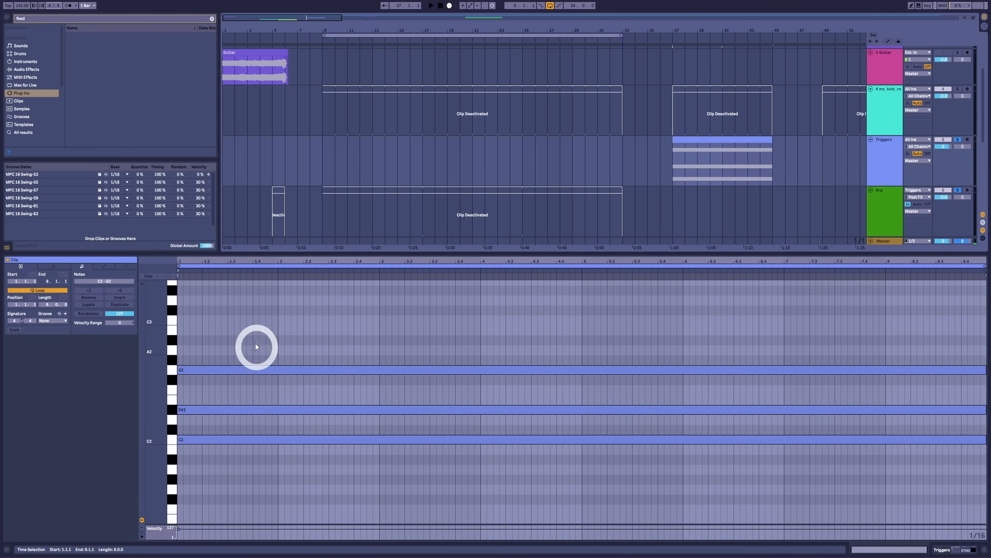
drag(254, 337, 227, 506)
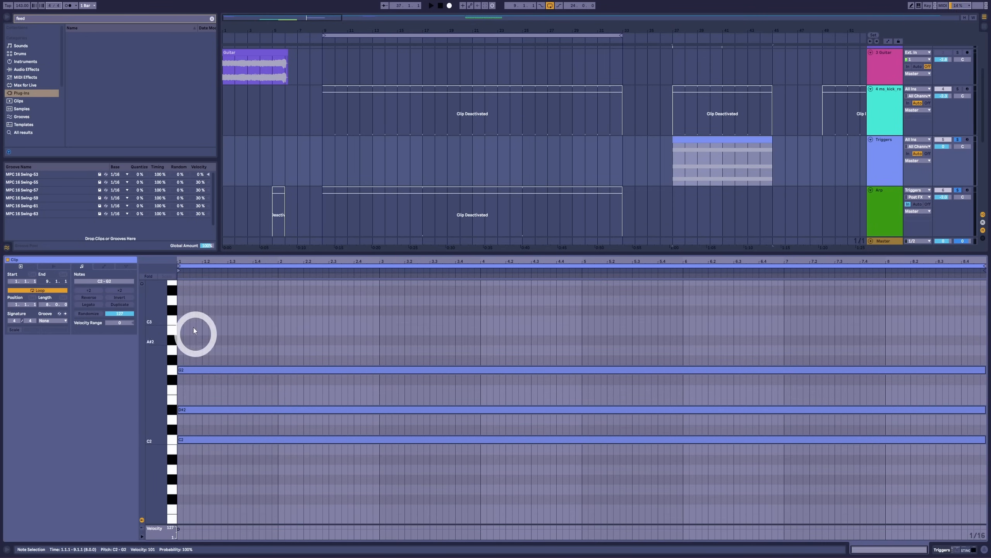
drag(194, 325, 194, 467)
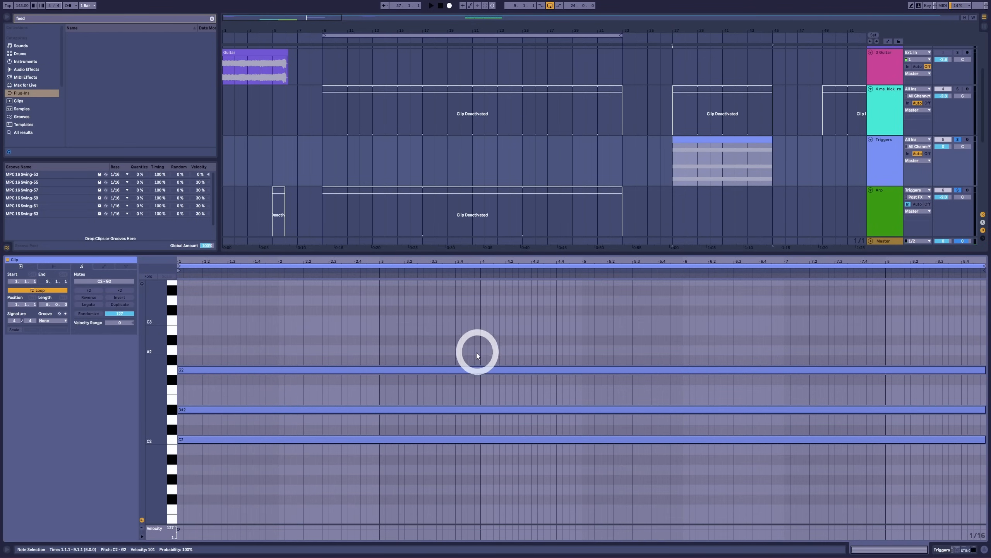
Show the Triggers track's devices and inspect the Arpeggiator's style, rate and gate settings.
key(shift+Tab)
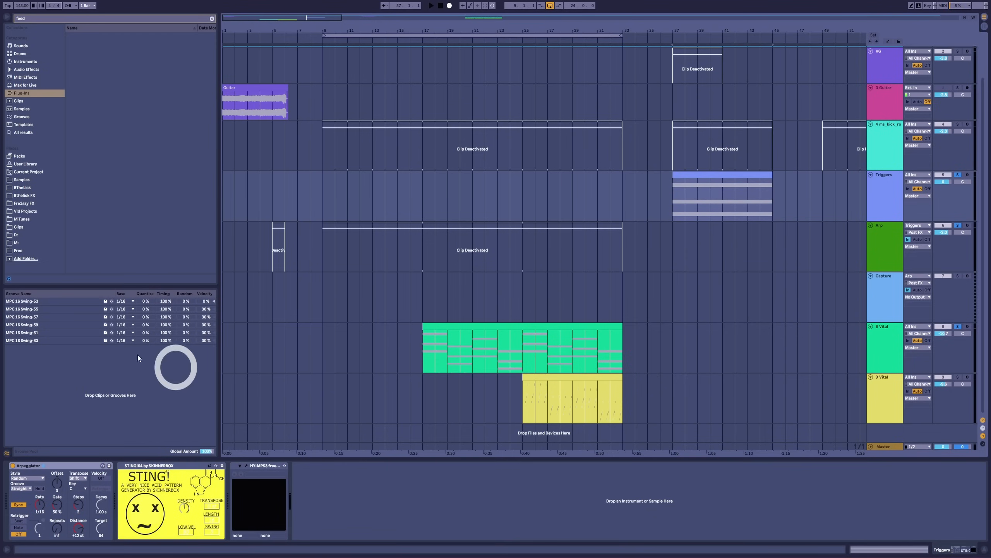
click(16, 470)
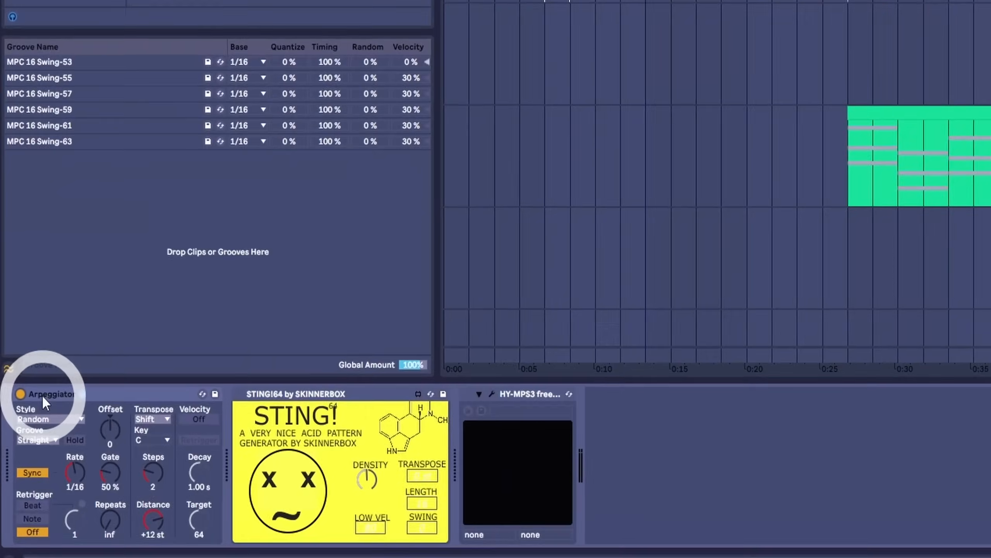
click(23, 465)
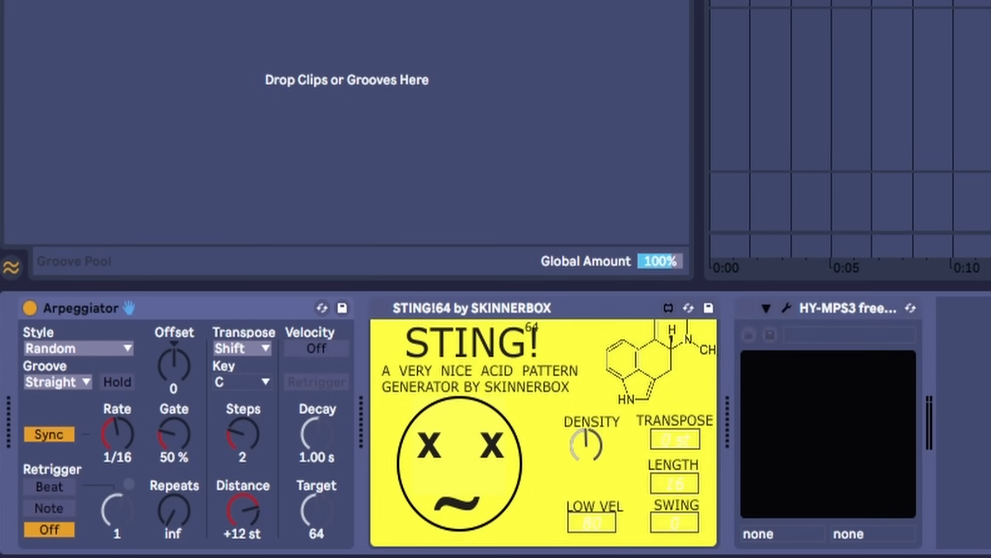
click(135, 424)
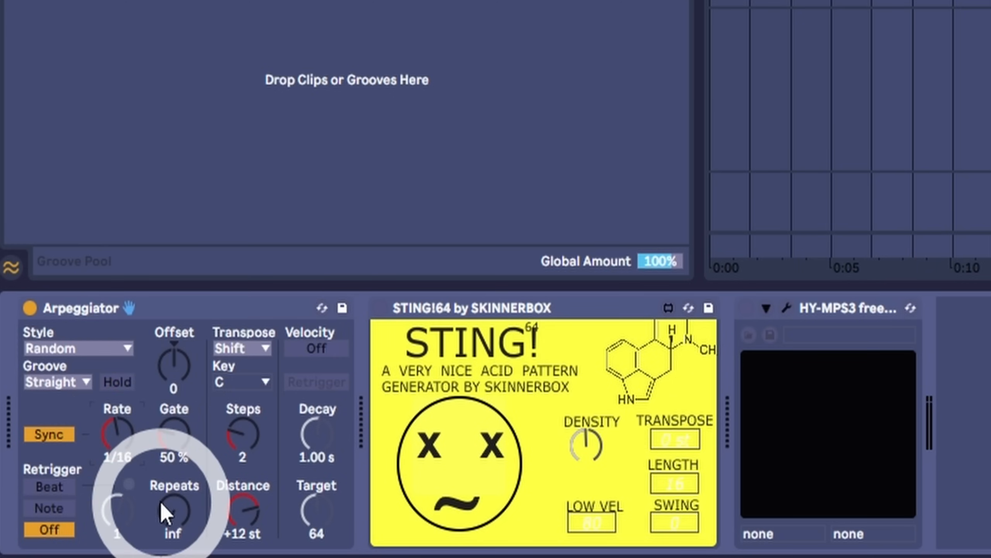
click(176, 439)
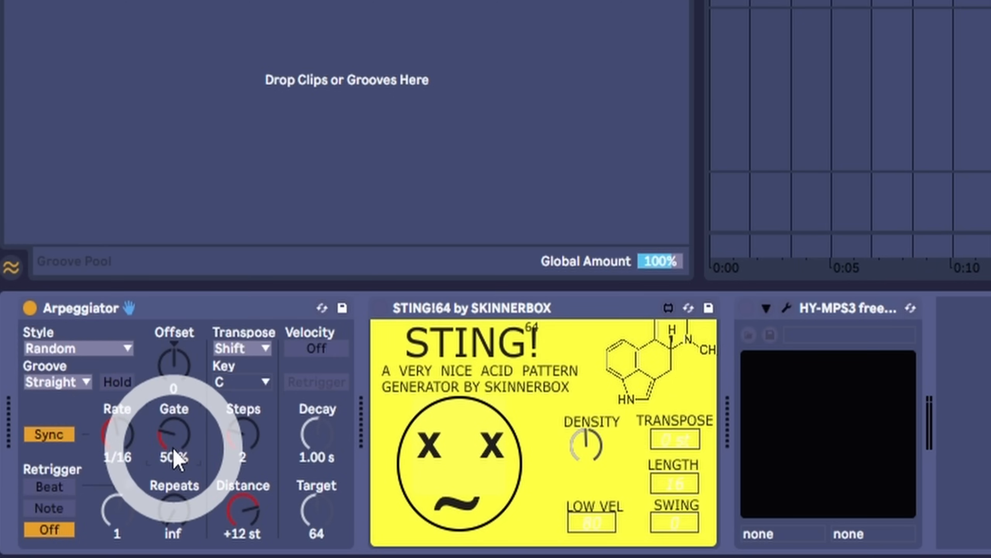
drag(172, 447, 174, 459)
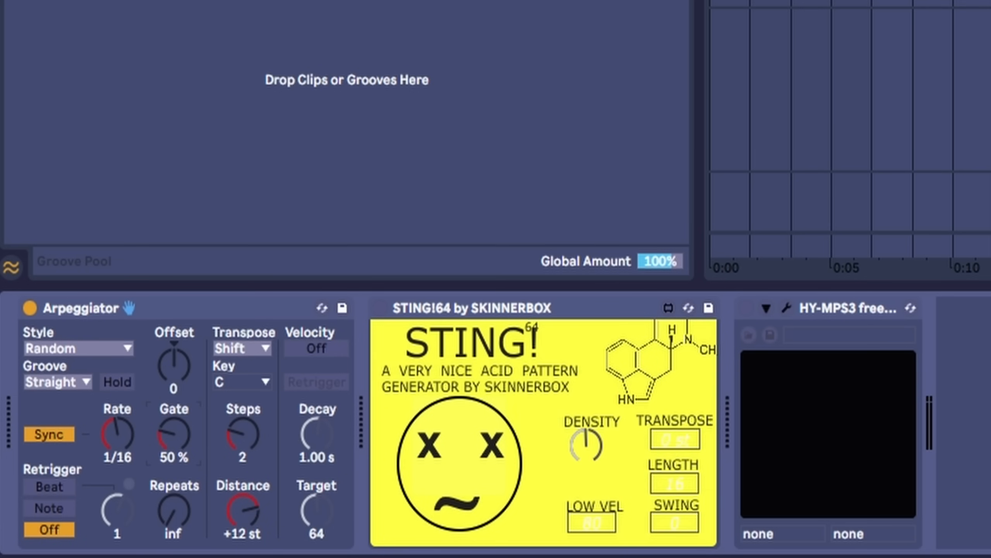
click(64, 349)
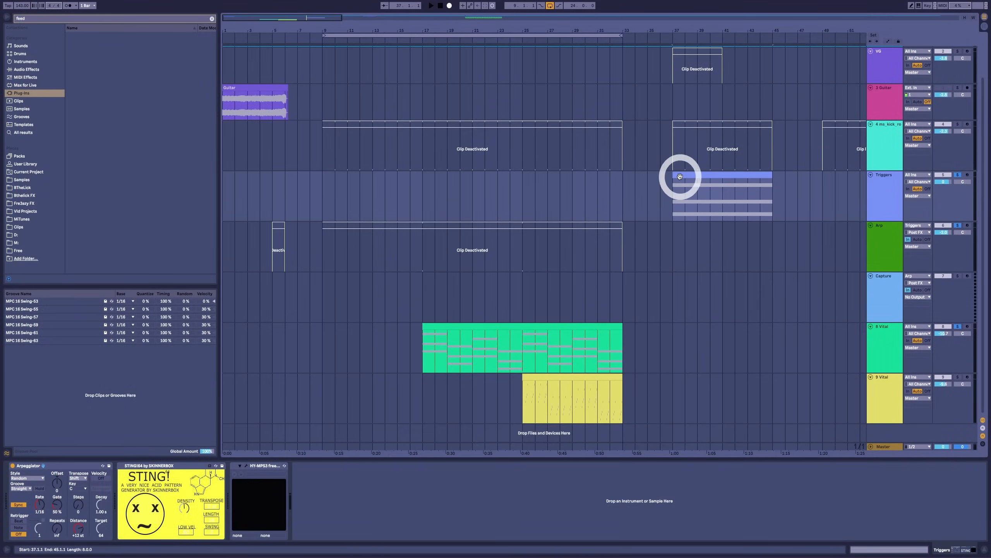
Play the Triggers clip from bar 37 and compare the Arpeggiator with Steps at 0 and at 2.
click(682, 174)
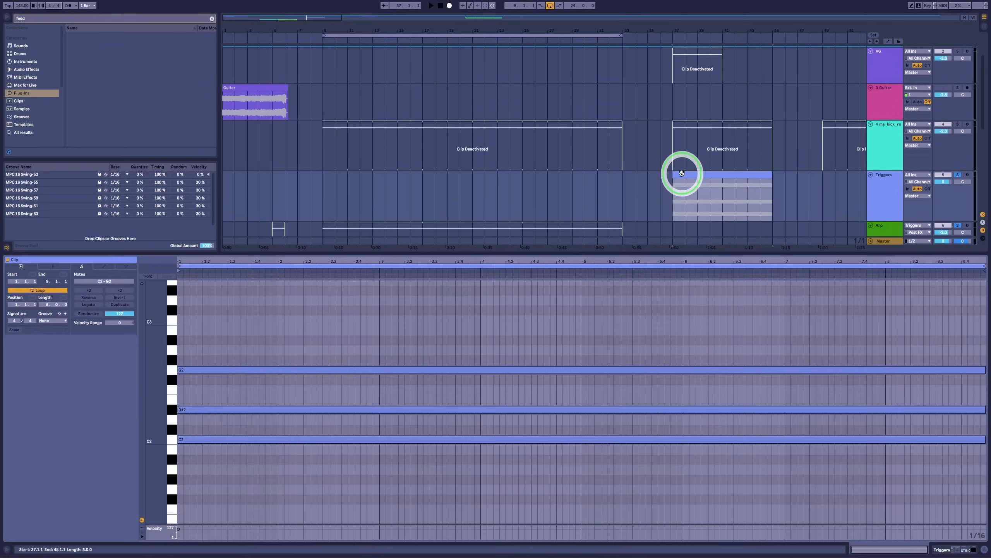
key(shift+Tab)
key(space)
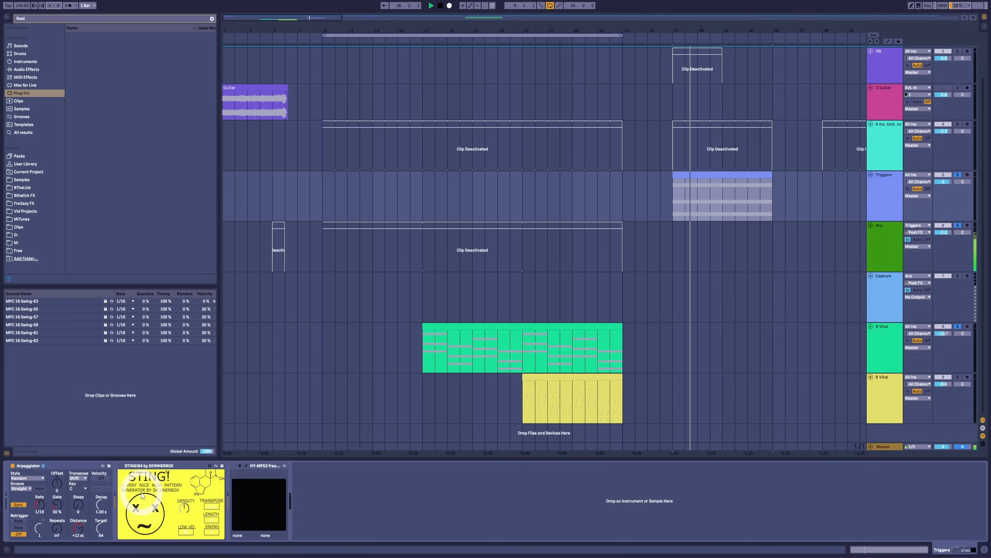
click(81, 527)
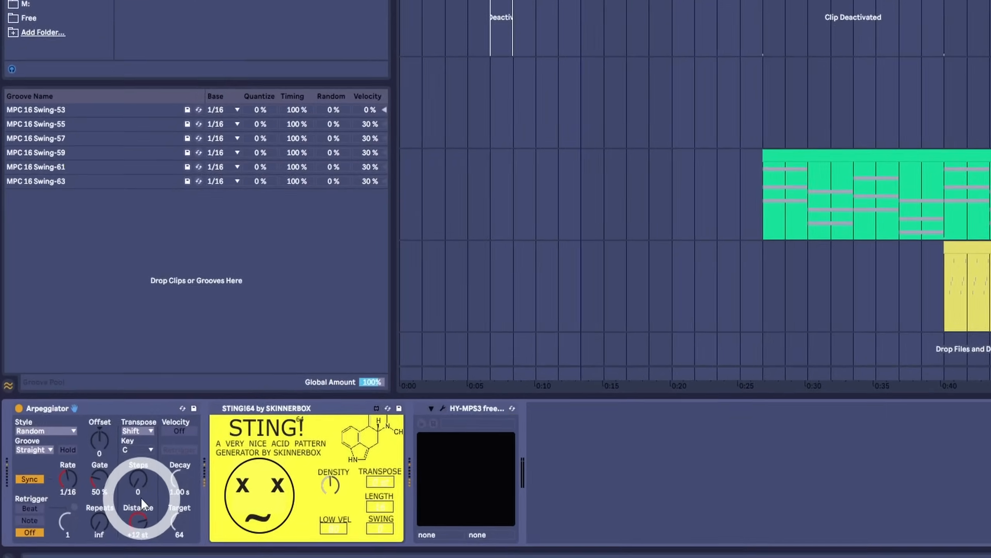
drag(138, 480, 138, 470)
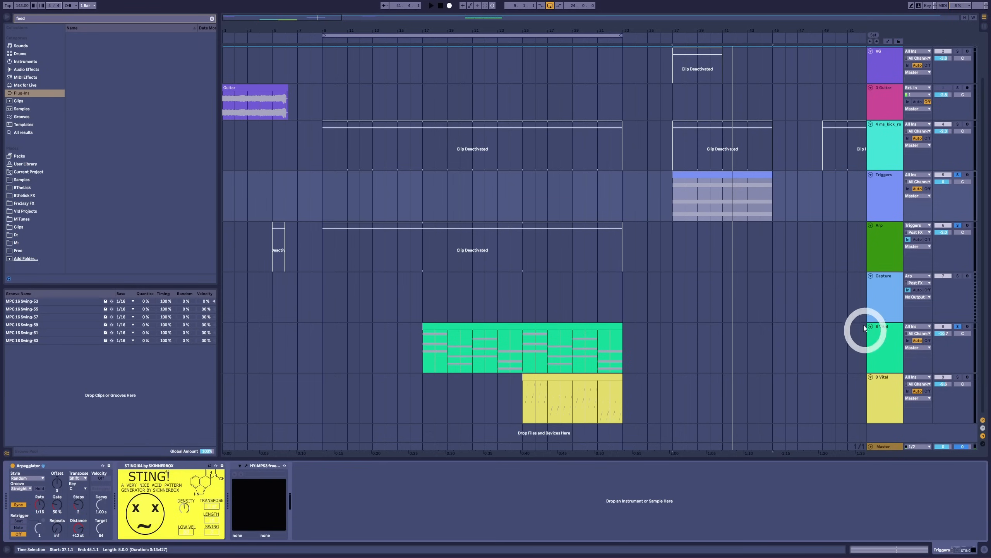
Arm the Capture track and record the Arp track's MIDI output onto it from bar 37.
click(888, 281)
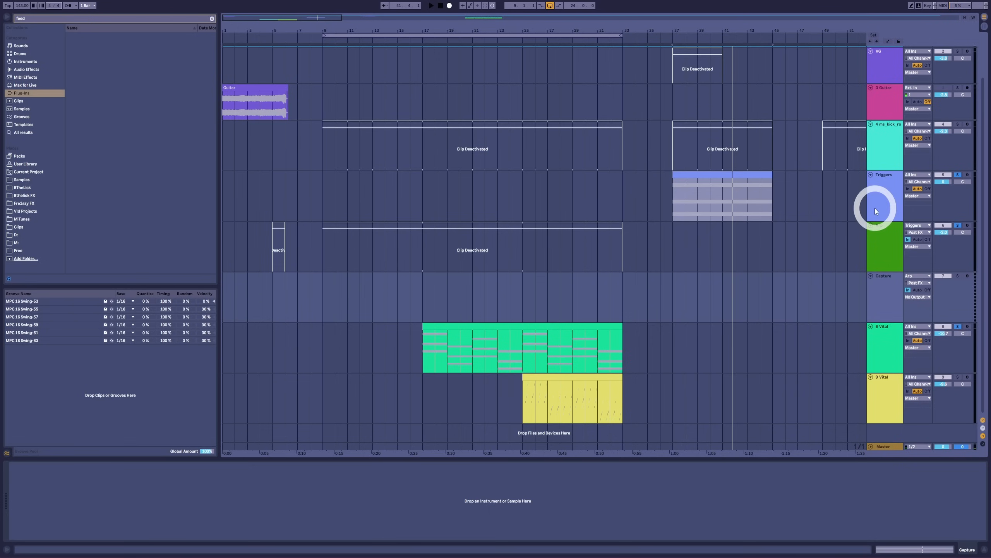
click(878, 312)
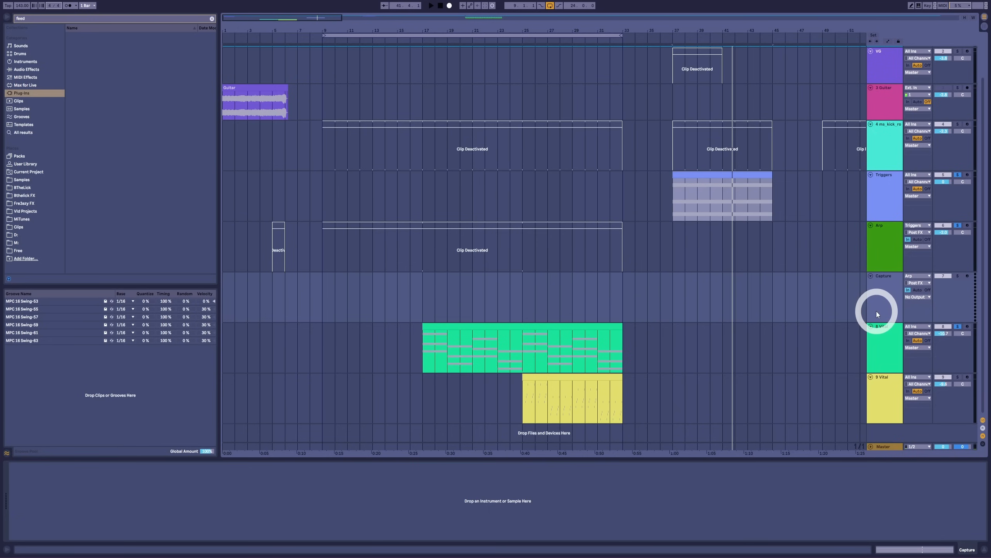
click(666, 298)
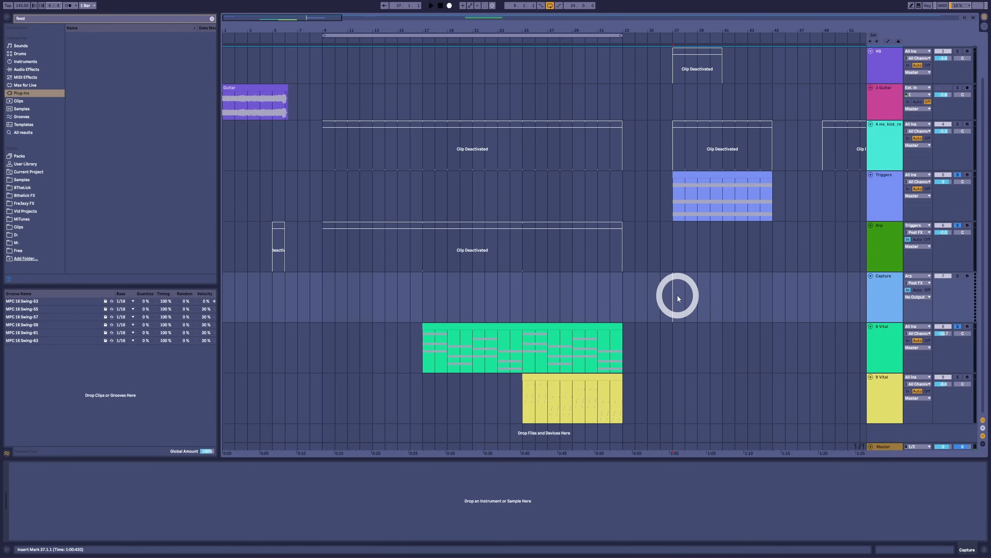
click(968, 275)
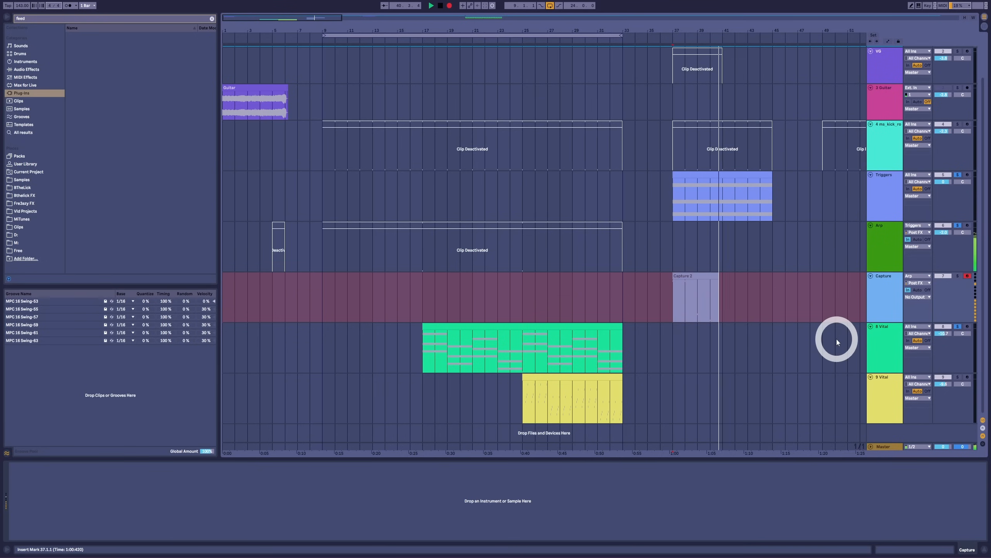
Open the Capture 2 clip at bar 9 on the Triggers track and examine its random notes during playback.
double_click(303, 178)
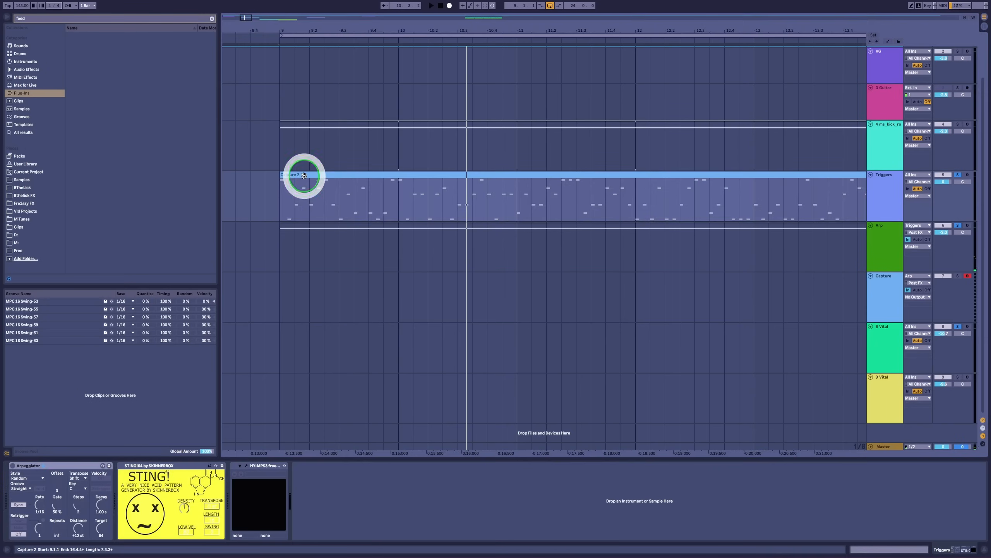
click(276, 433)
key(space)
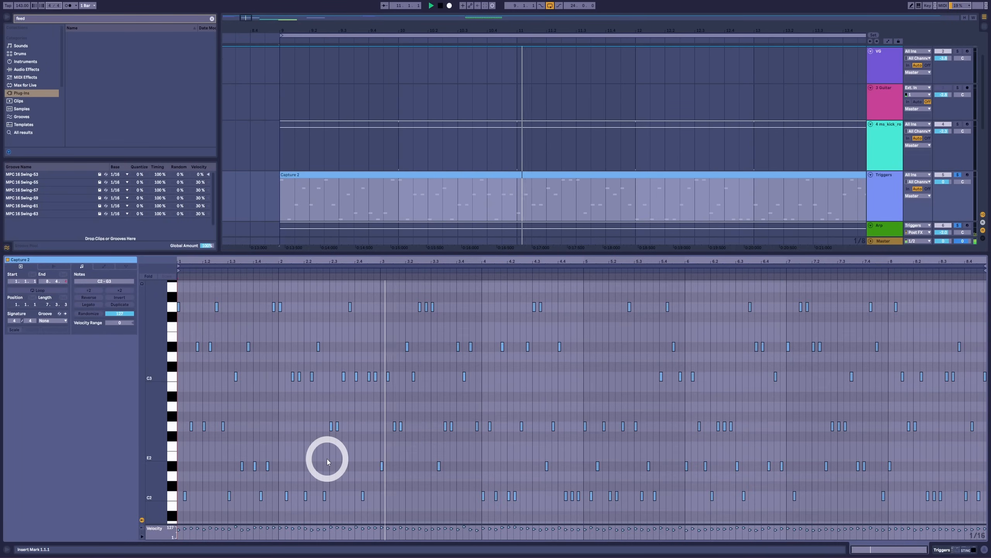
Move a fragment one and a half beats long from bar 11 of the Capture 2 clip to bar 5, then audition from bar 9.
drag(513, 31, 512, 29)
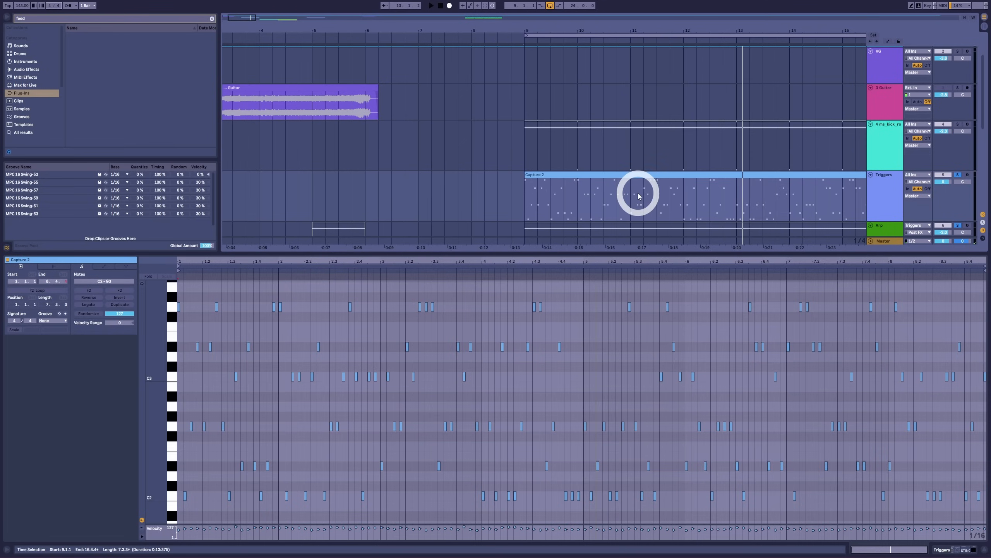
key(ctrl+1)
drag(632, 197, 320, 184)
click(526, 193)
key(space)
key(space)
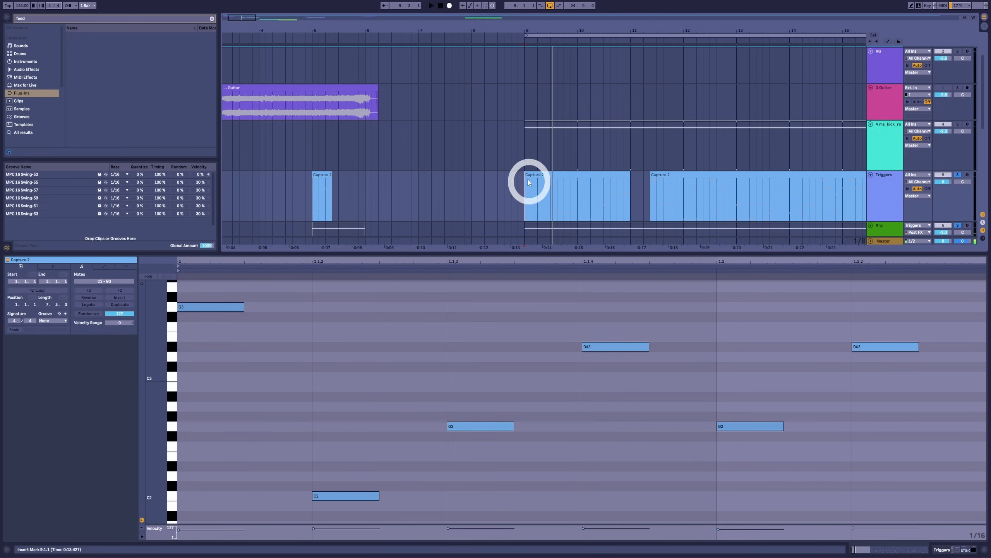
Fill the rest of bar 5 with a two-beat Capture 2 fragment and the half-beat fragment at 12.3.3, then play the assembled bar.
drag(529, 182, 359, 188)
click(720, 188)
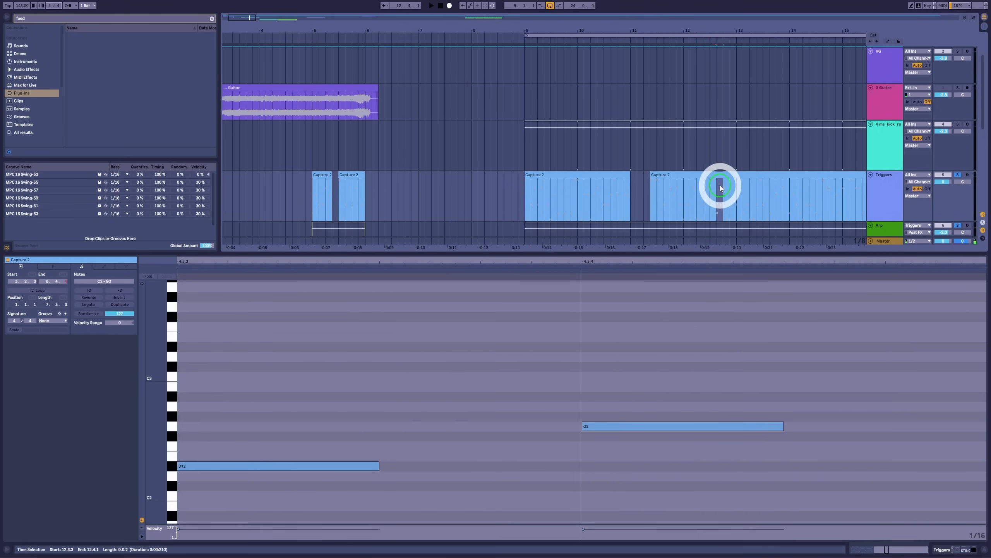
click(314, 178)
key(space)
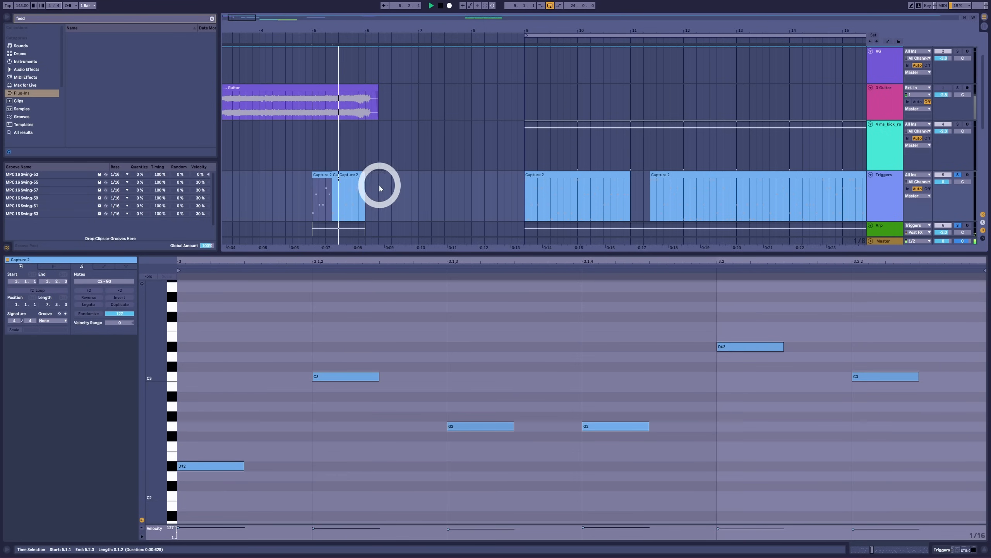
key(space)
Consolidate the fragments in bar 5 into a one-bar clip and move it to the start of bar 1.
click(363, 176)
click(320, 175)
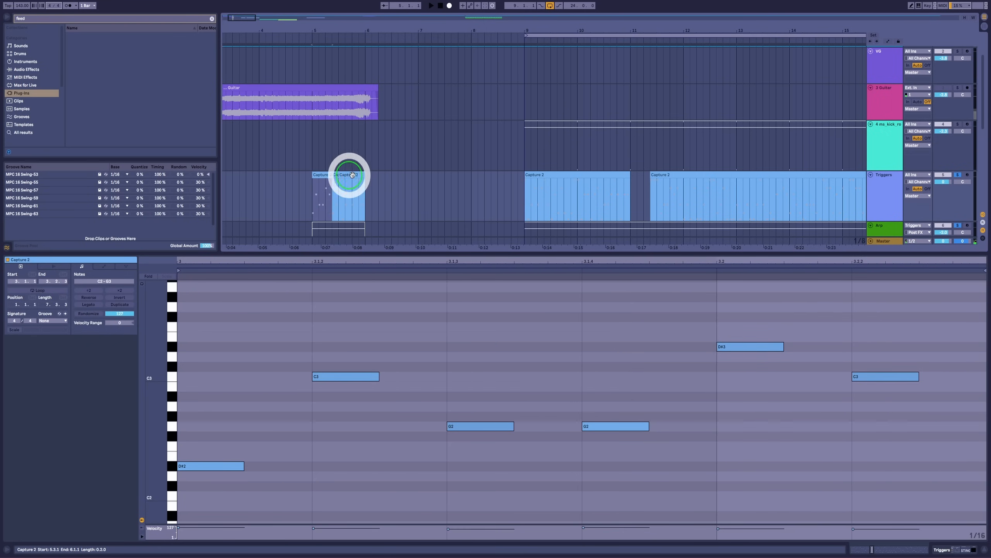
click(352, 175)
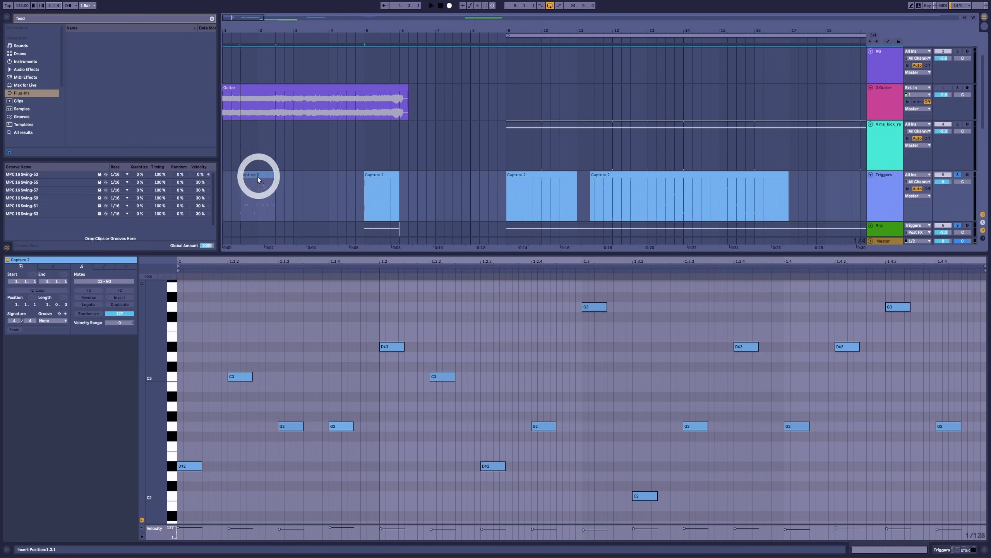
drag(257, 180, 239, 173)
Duplicate the one-bar pattern inside its clip until it is eight bars long, and play it from bar 1.
click(127, 305)
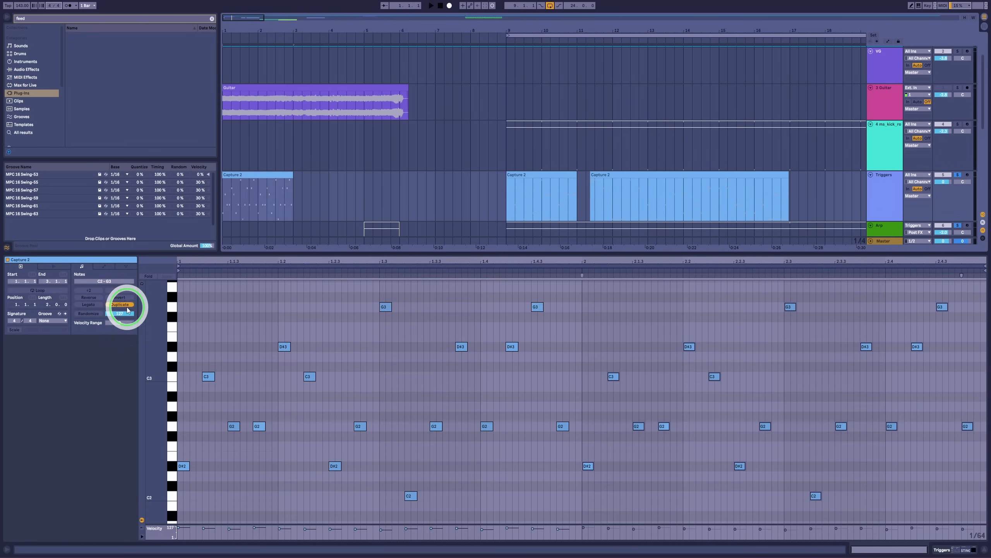
click(125, 305)
click(125, 305)
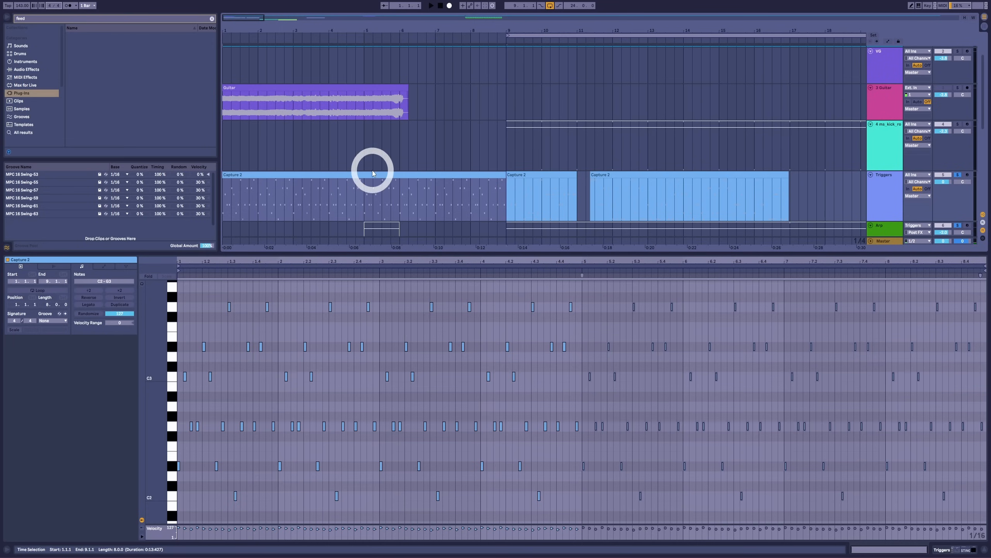
key(space)
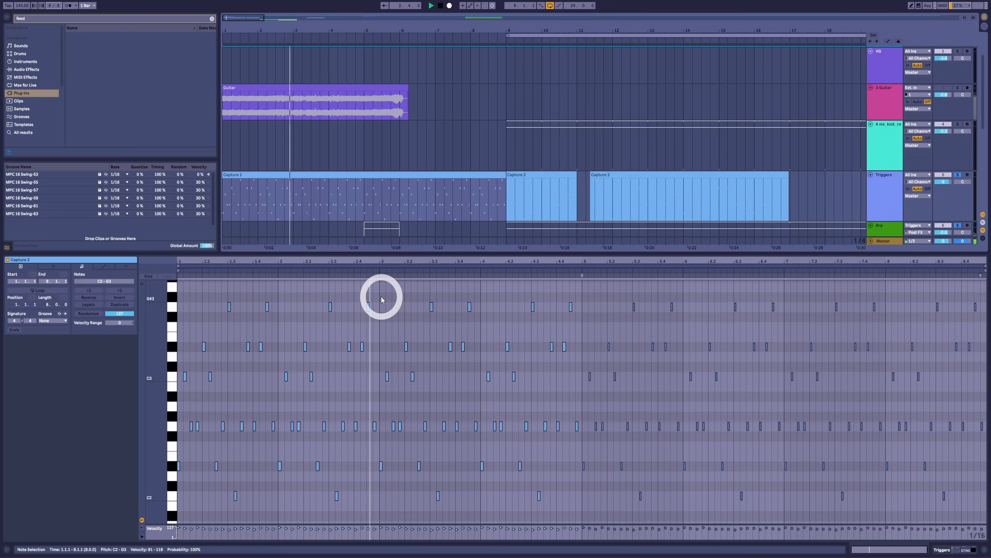
Transpose all notes in bars 3 and 4 of the clip down two semitones.
drag(381, 296, 582, 516)
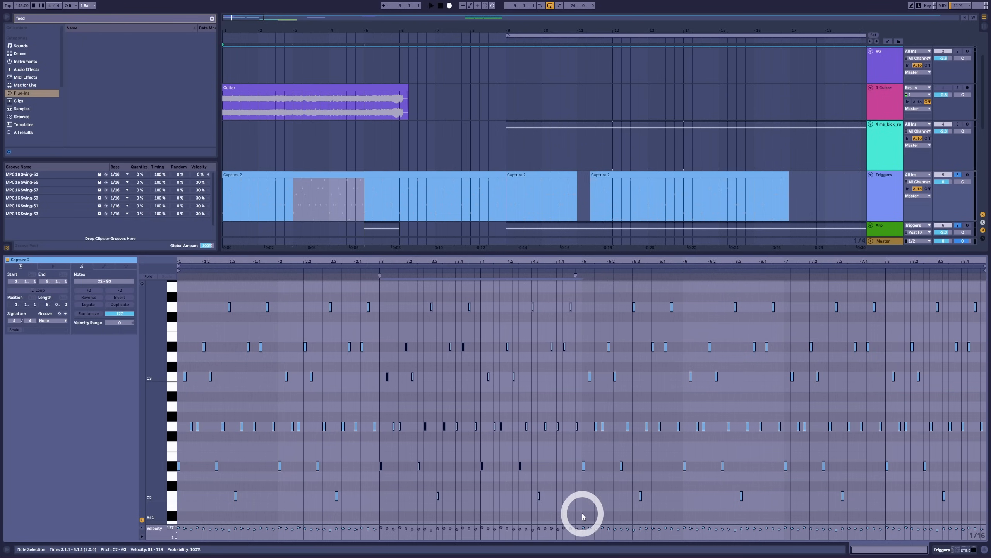
key(Down)
key(Down)
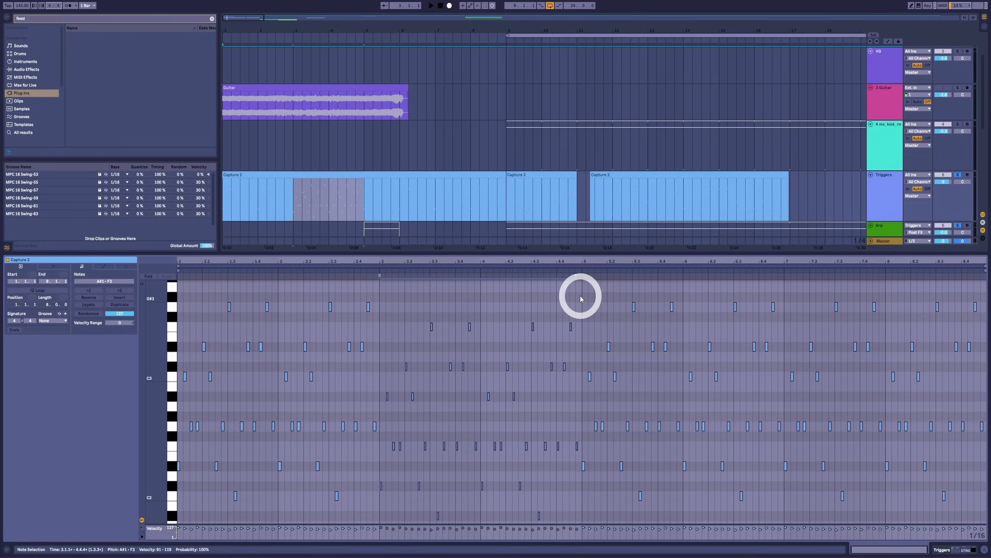
Transpose all notes in bars 5 and 6 of the clip down seven semitones, to the range F1–C3.
drag(583, 295, 782, 530)
key(Down)
key(Down)
key(Down)
key(Down)
key(Down)
key(Down)
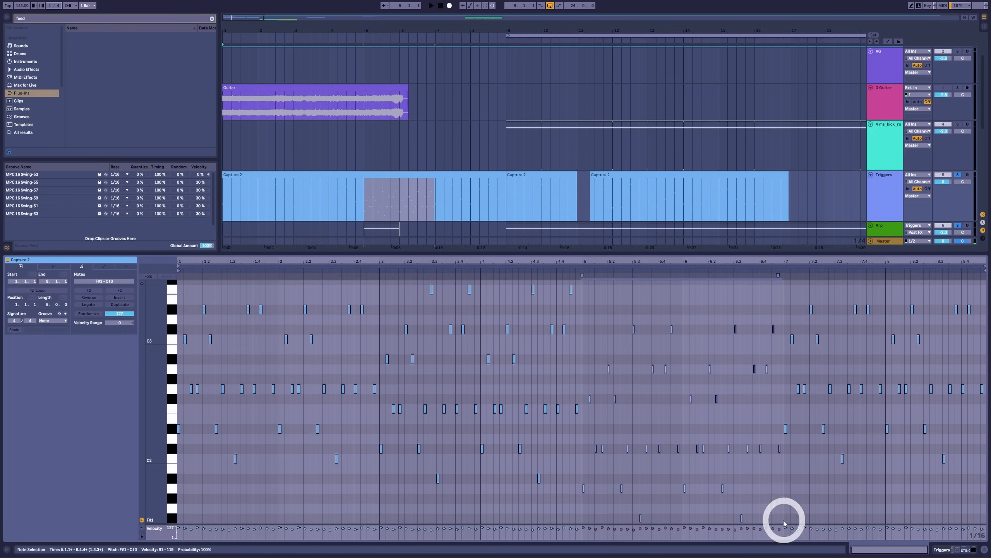
key(Down)
key(Down)
key(Down)
key(Up)
key(Up)
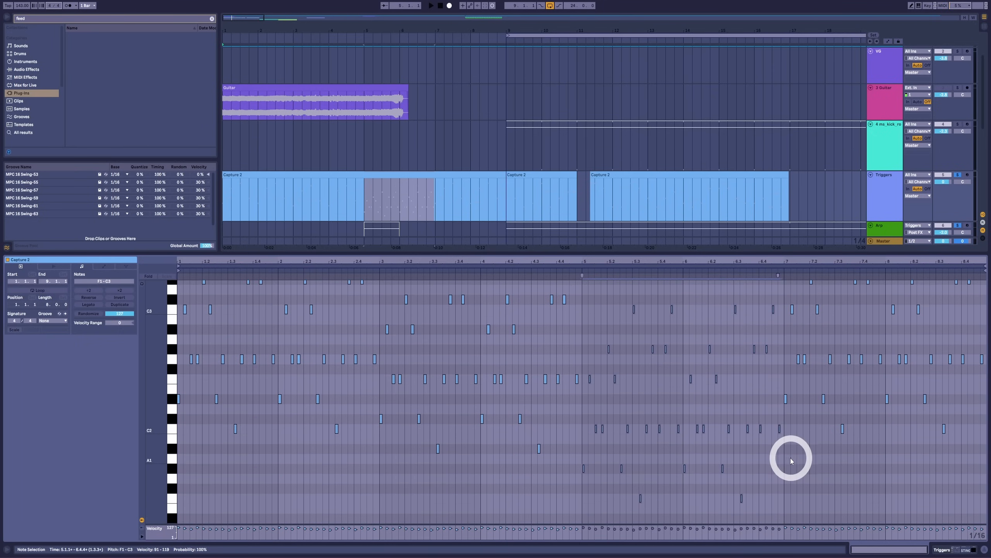
Transpose all notes in bars 7 and 8 of the clip down four semitones, to the range G#1–D#3.
drag(787, 458, 990, 265)
scroll(937, 352, up, 2)
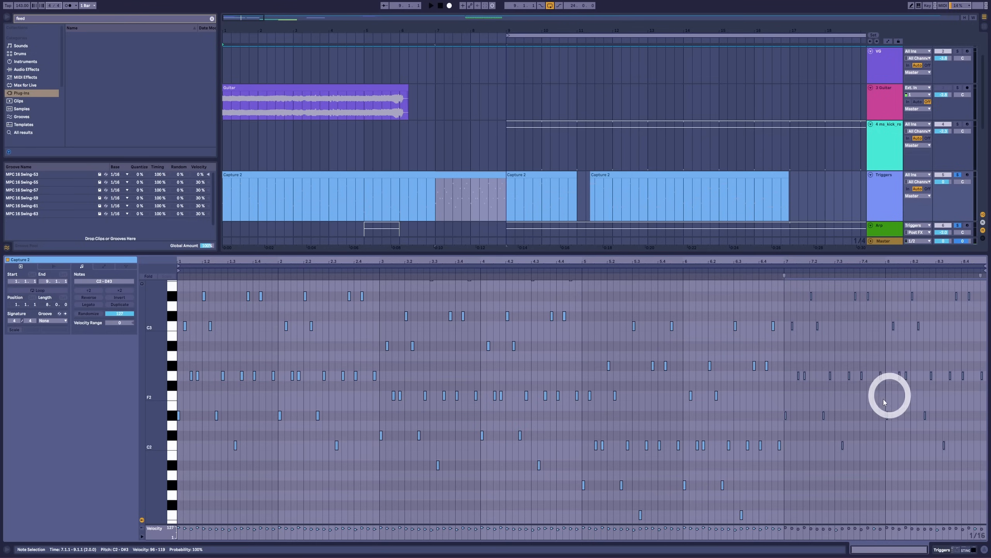
scroll(807, 427, up, 3)
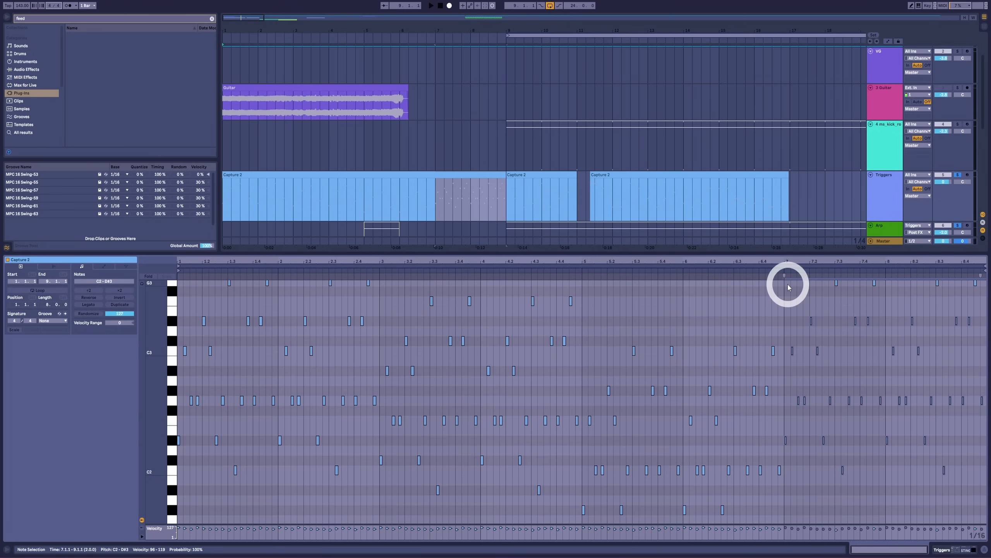
scroll(787, 286, up, 1)
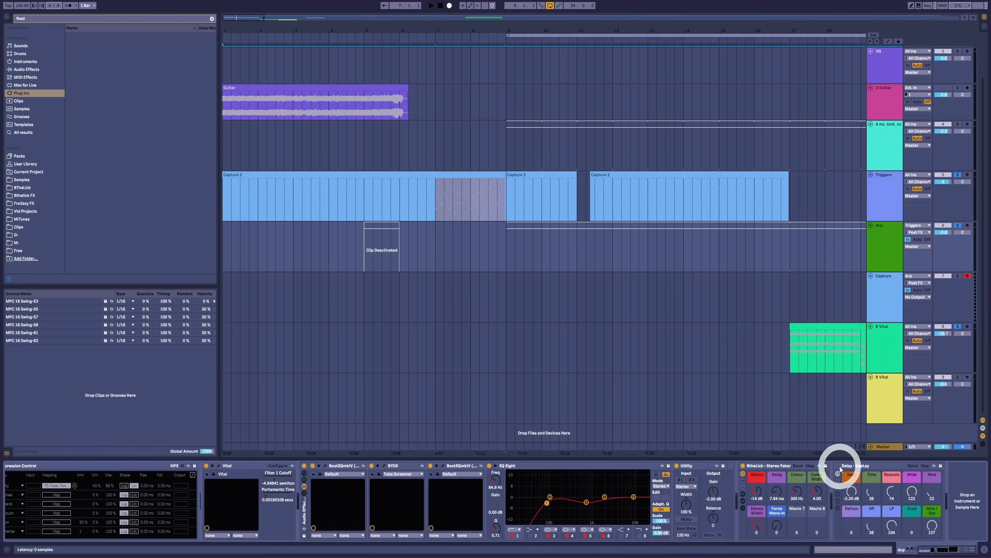
Play the eight-bar Triggers clip from bar 1 and set the arrangement loop to its length.
click(379, 174)
key(space)
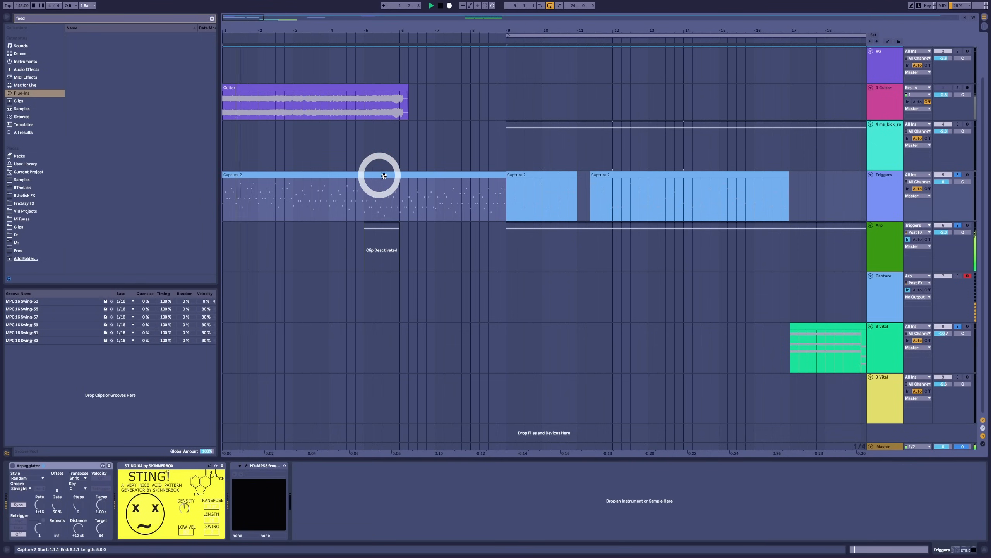
key(ctrl+l)
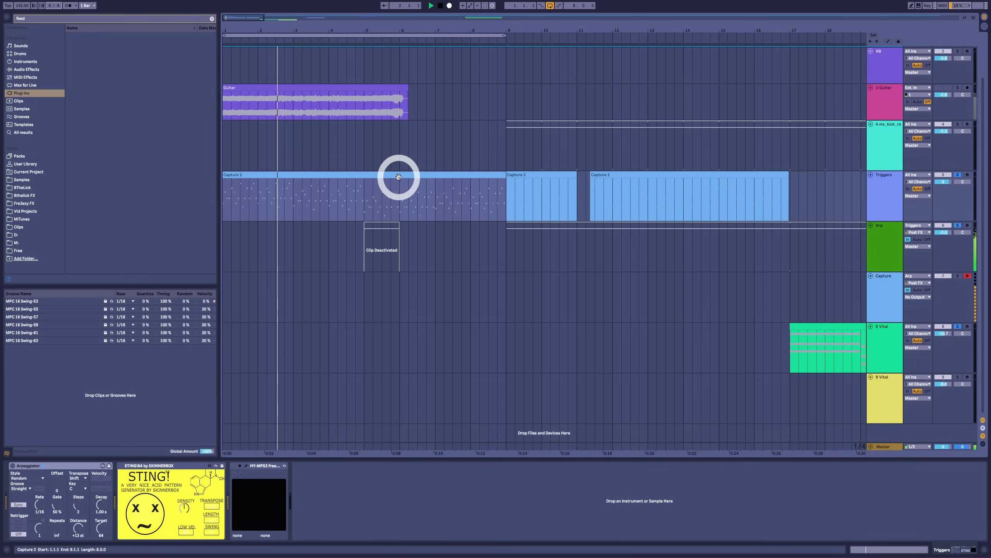
Open the looping eight-bar clip and examine how its pattern is transposed between the two-bar sections.
double_click(398, 176)
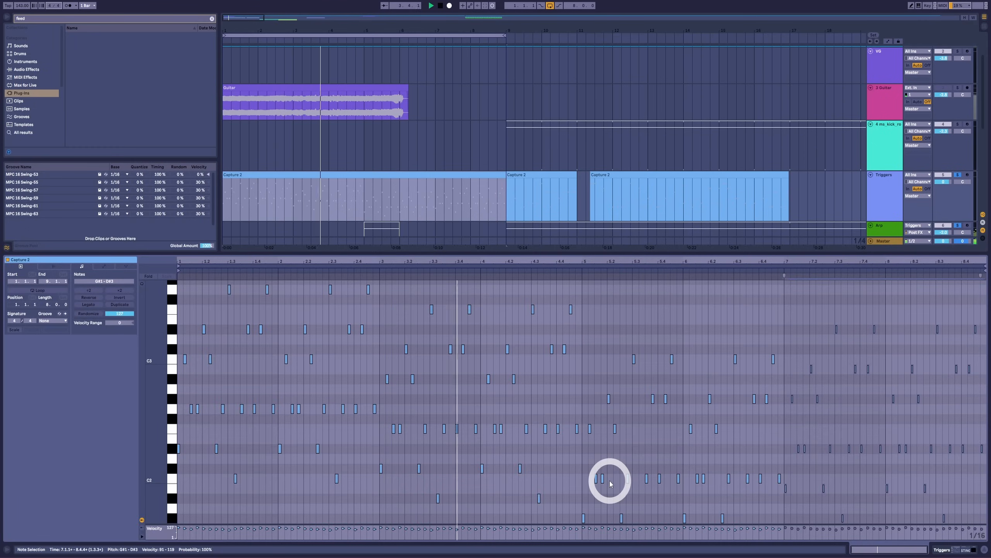
scroll(743, 406, down, 4)
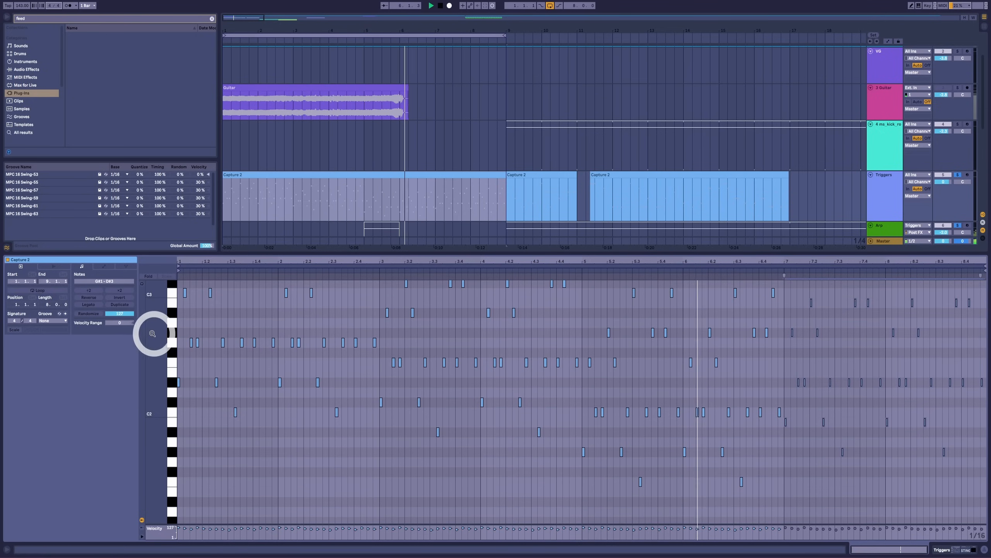
drag(154, 335, 157, 335)
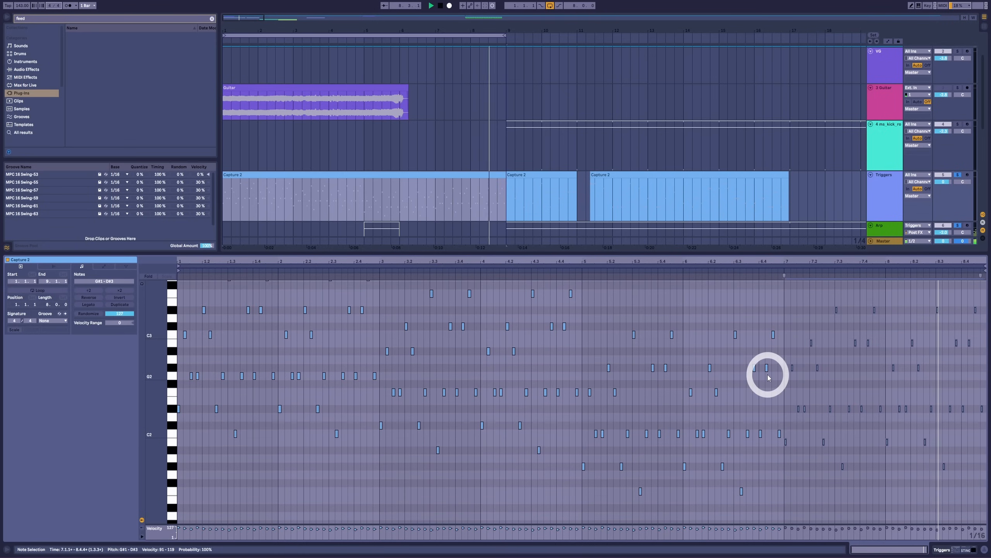
click(409, 177)
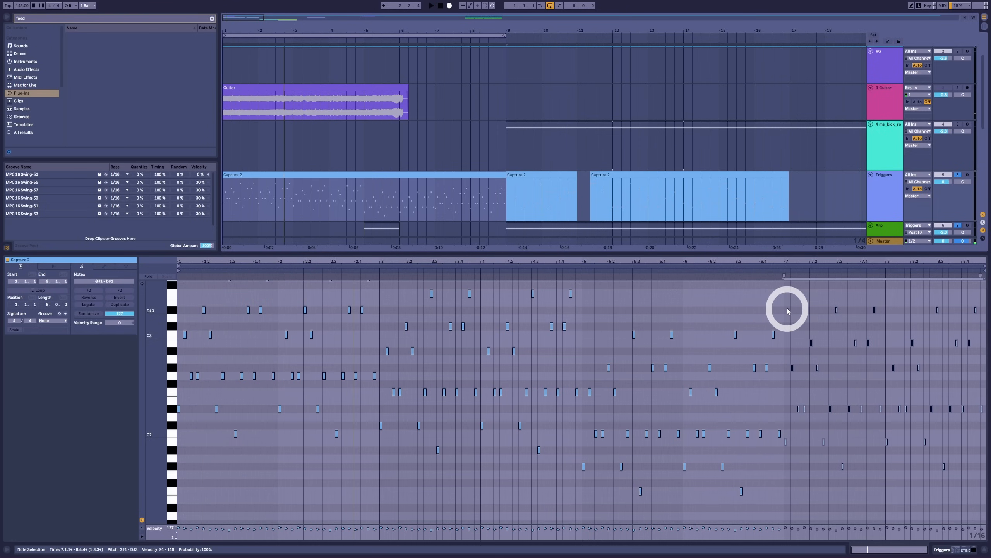
drag(786, 294, 988, 493)
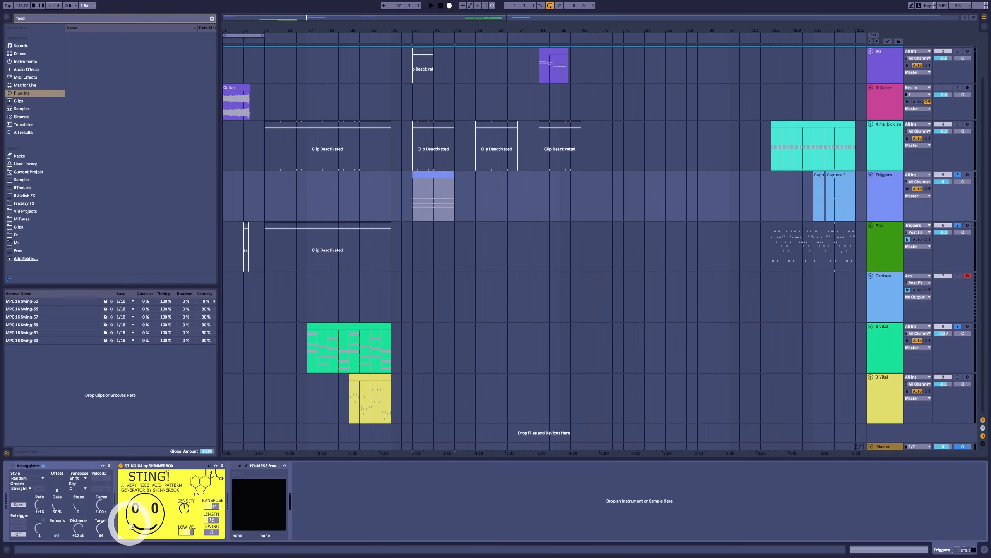
Deactivate the Triggers clip at bar 37 and select the STING!64 pattern generator.
click(390, 245)
click(416, 177)
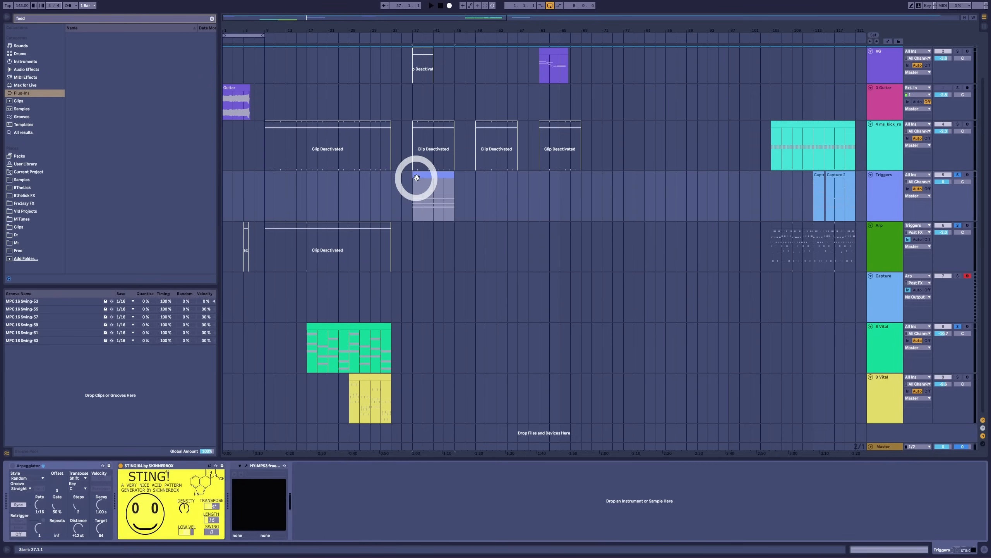
click(417, 178)
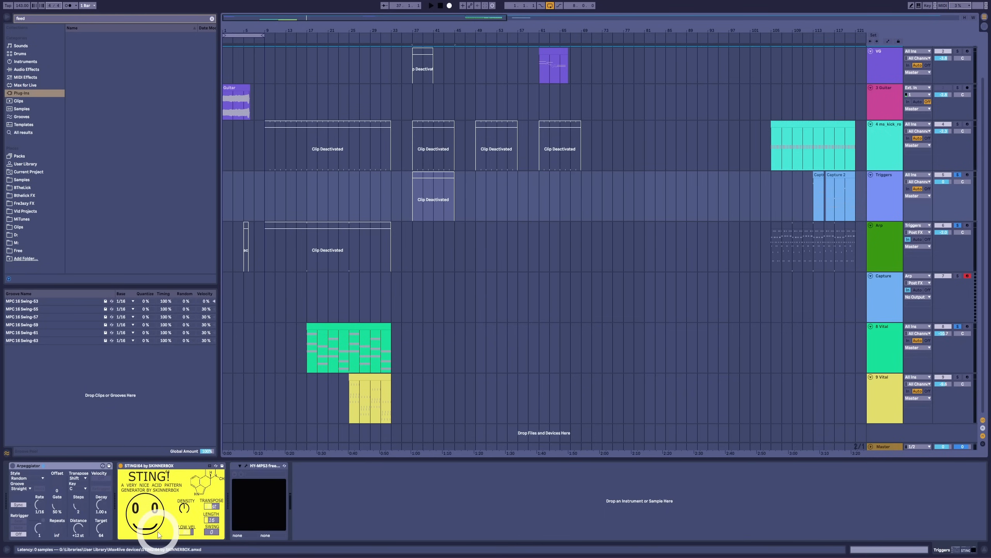
click(139, 466)
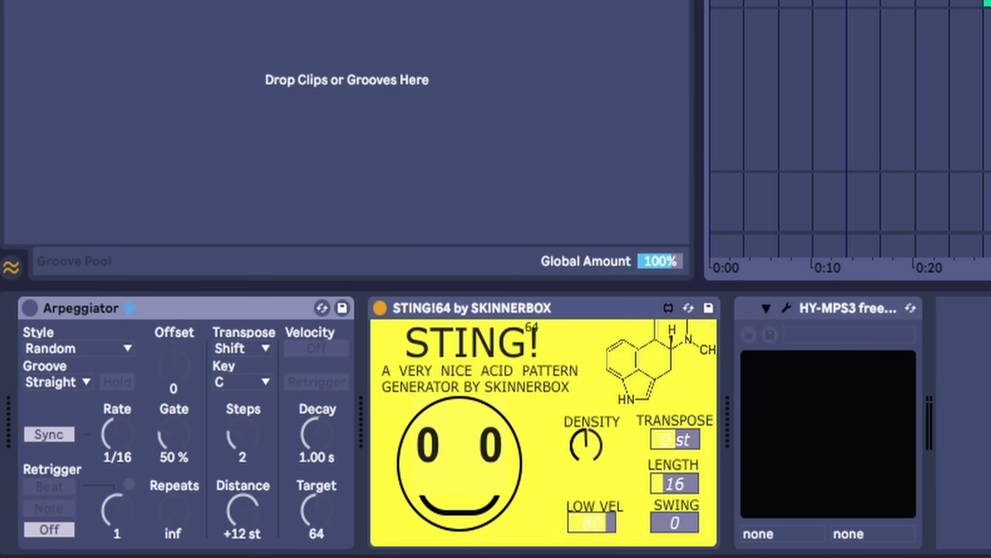
Play the STING!64 device, generate a new random pattern with it and raise its density.
key(space)
key(space)
click(448, 467)
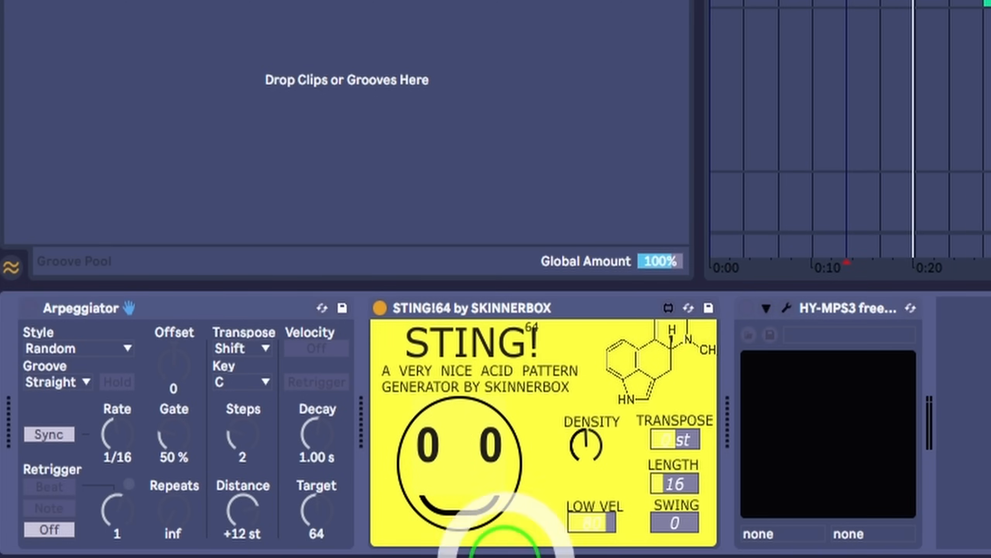
key(space)
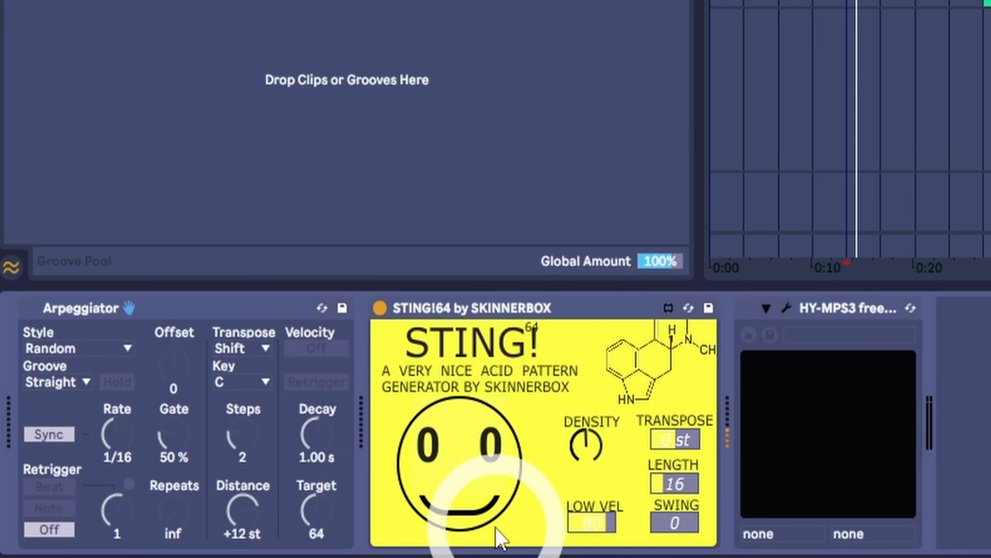
click(472, 469)
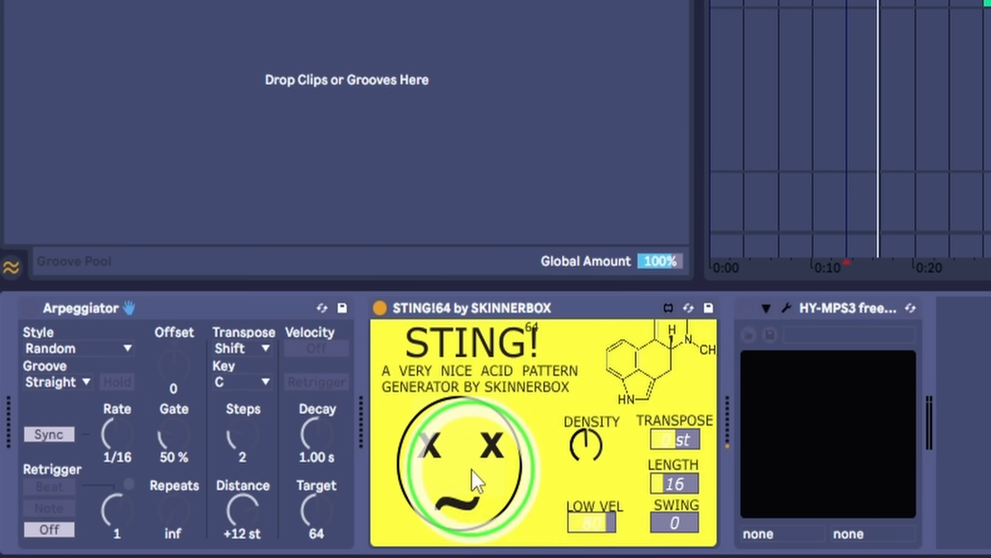
drag(589, 454, 592, 387)
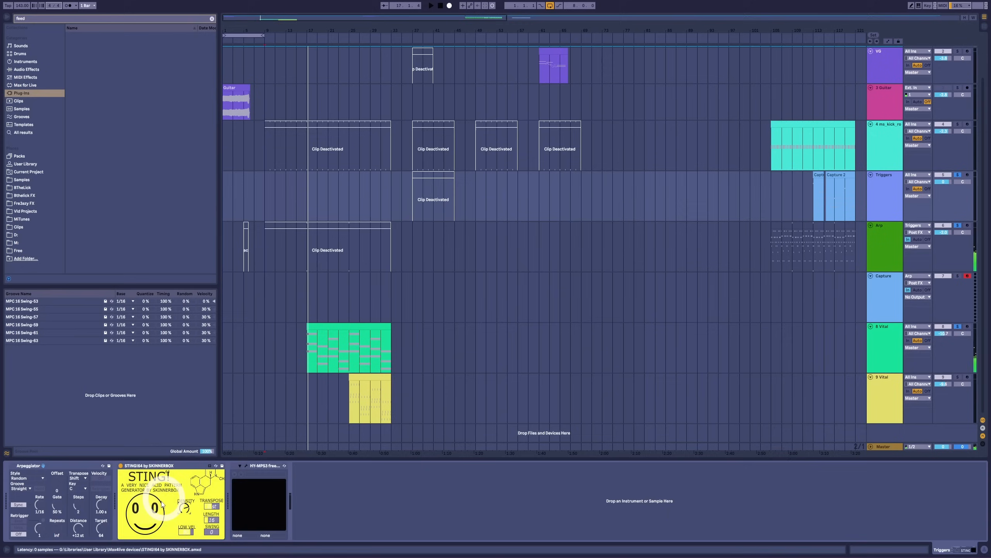
Record about four bars of the generated STING!64 pattern on the Capture track, starting at bar 9.
click(265, 307)
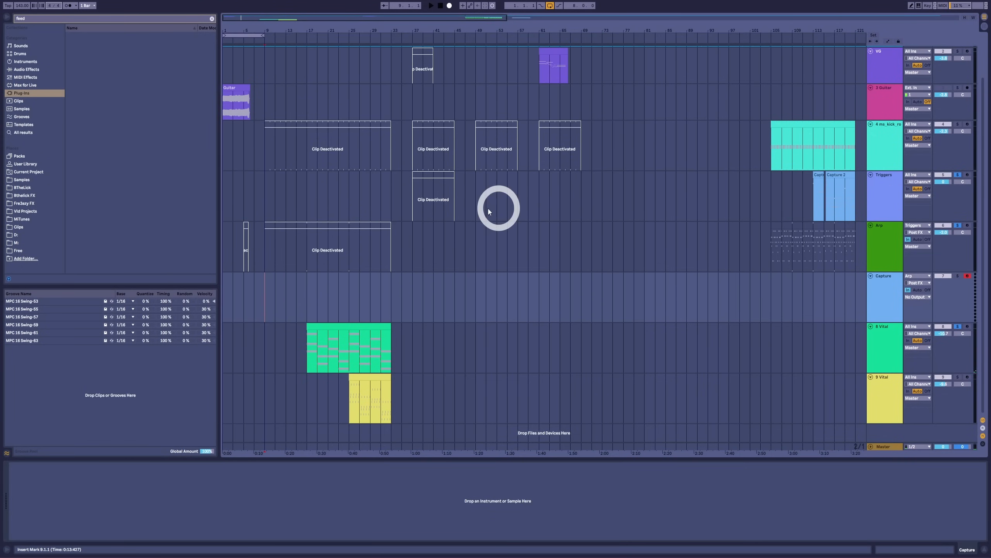
drag(260, 289, 301, 292)
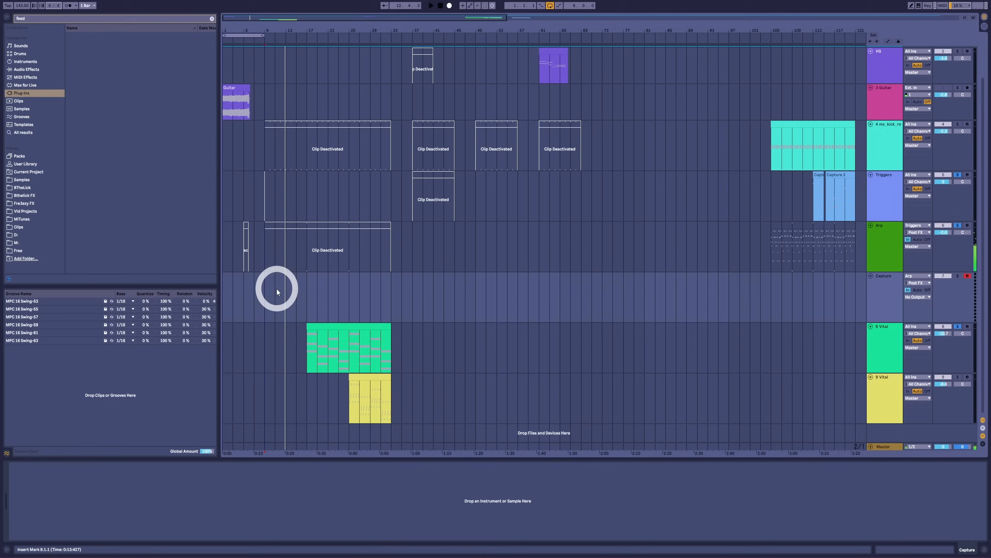
click(264, 291)
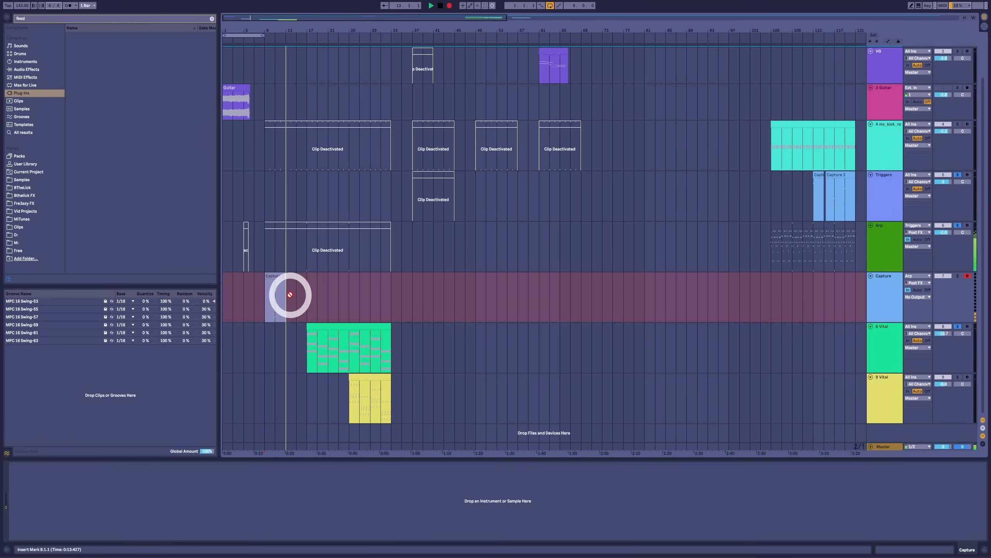
key(space)
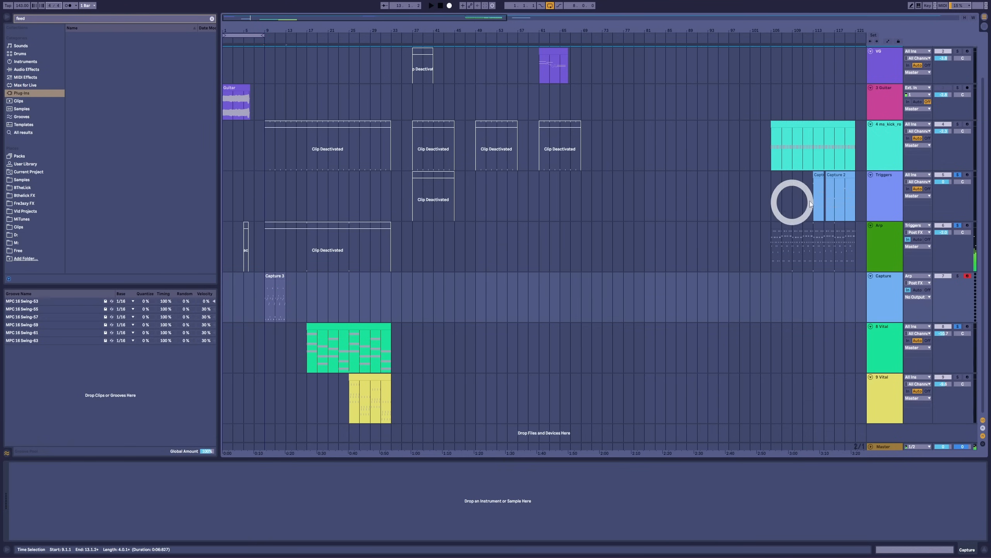
Place the recorded Capture clip at bar 9 of the Triggers track and open its notes.
click(883, 199)
key(ctrl+v)
double_click(275, 174)
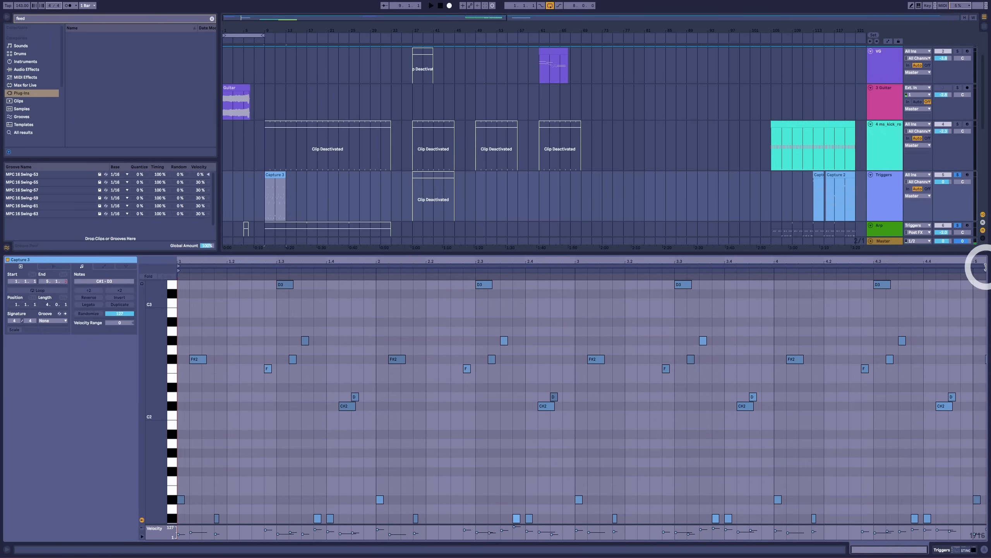
Set the clip's loop length to exactly four bars and transpose all D3 notes down to C3.
drag(985, 267, 973, 266)
drag(281, 297, 898, 285)
key(Down)
key(Down)
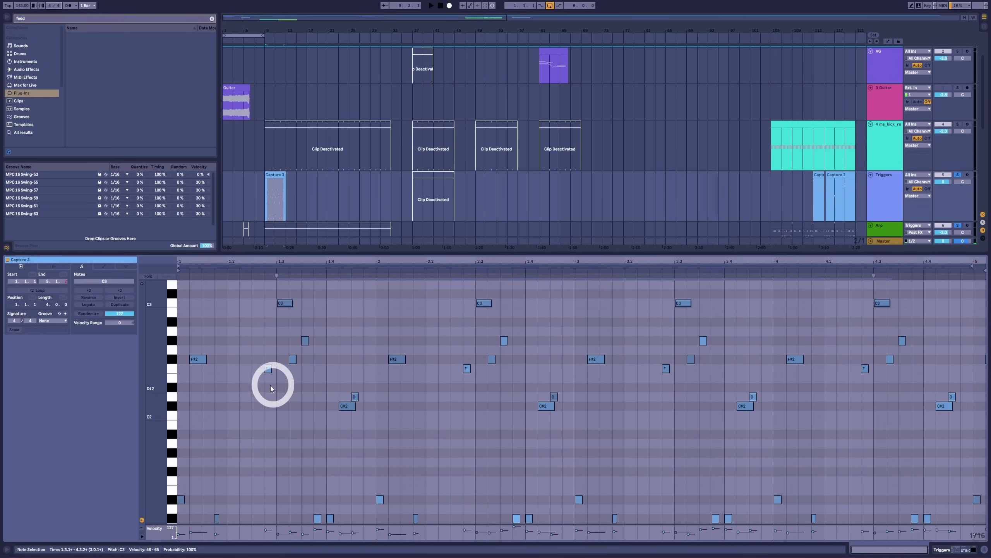
Transpose the D#1 notes up to C2 and the C#1 notes down to C1.
scroll(235, 430, down, 5)
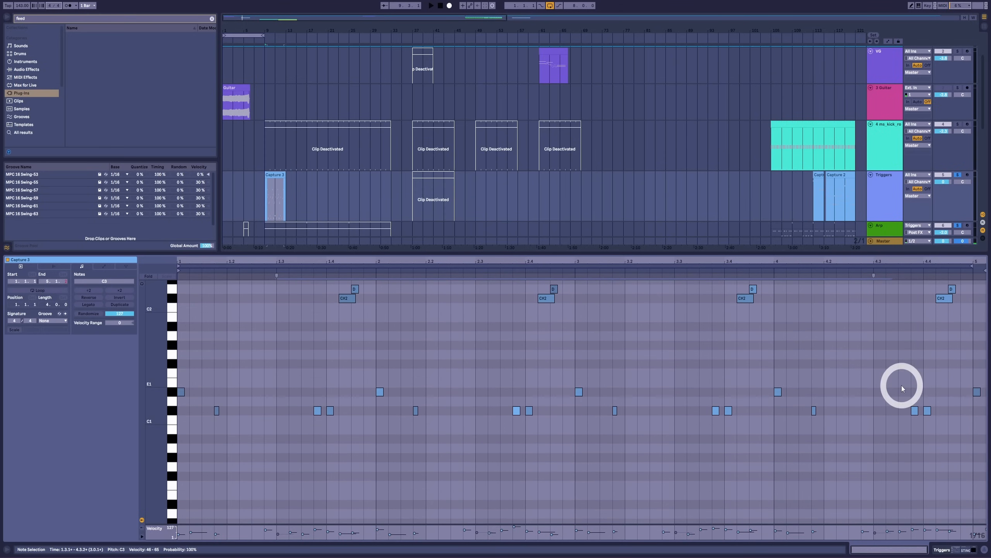
click(173, 397)
key(Up)
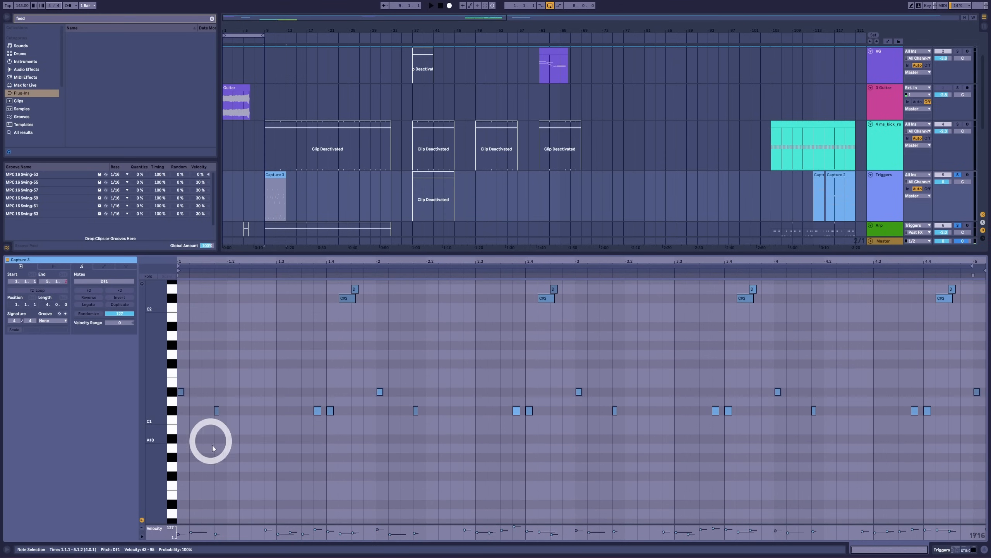
key(Up)
key(Up)
key(Up)
key(Up)
key(Up)
key(Up)
key(Up)
key(Up)
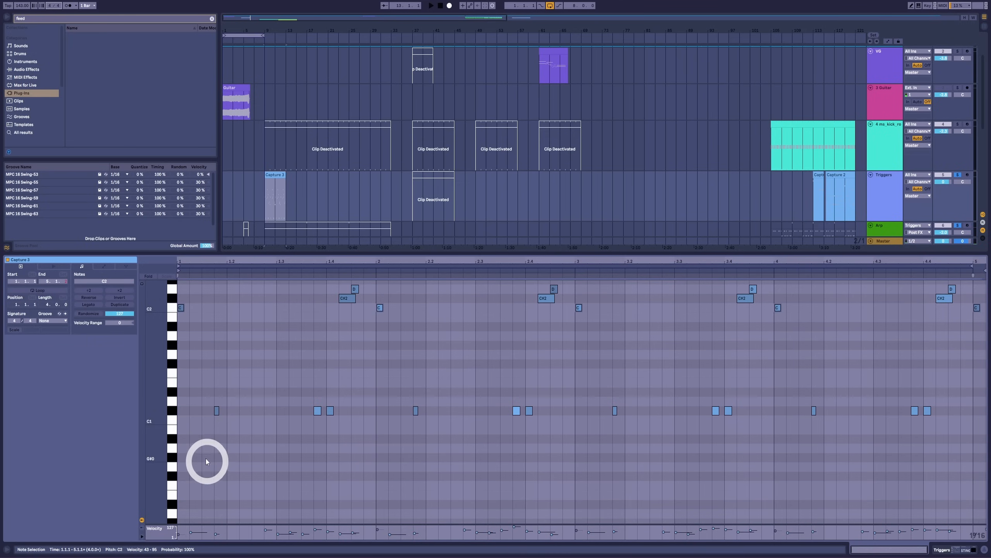
drag(200, 445, 980, 402)
key(Down)
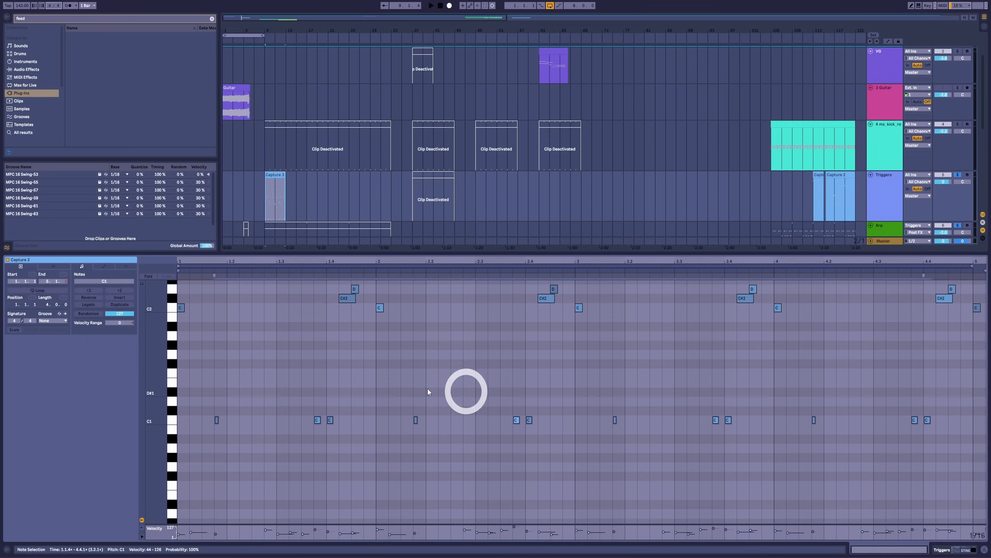
Shorten the loop range to the first bar and retune that bar's upper notes to D#2, G2 and C3.
scroll(378, 288, up, 3)
click(377, 267)
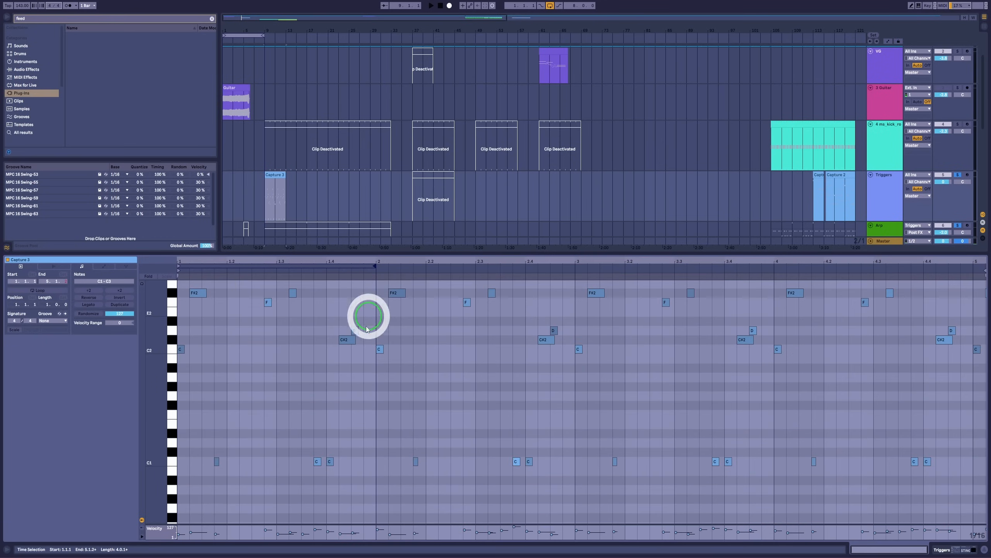
scroll(351, 360, up, 7)
scroll(301, 401, down, 5)
click(199, 326)
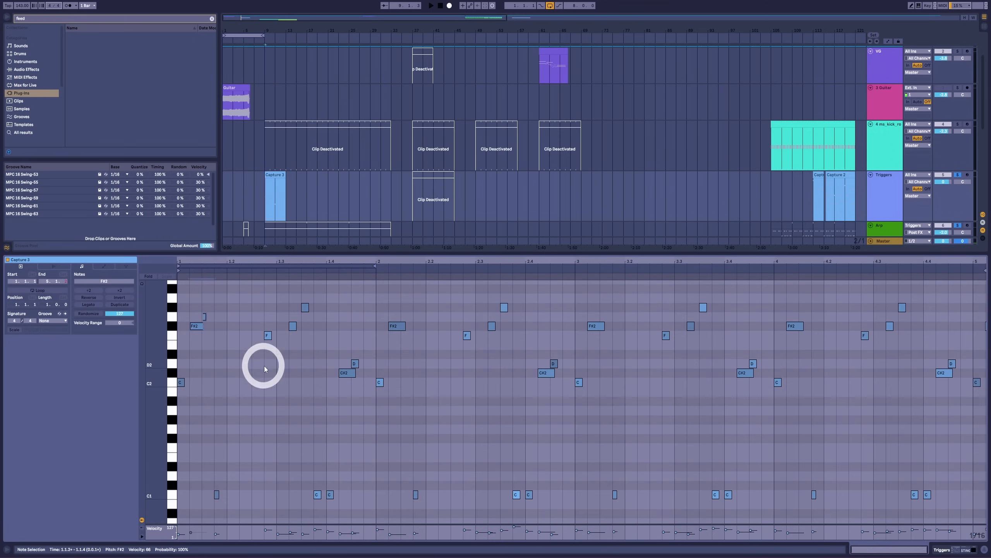
click(312, 347)
scroll(312, 347, up, 3)
drag(293, 358, 305, 304)
scroll(350, 382, up, 2)
drag(355, 422, 355, 375)
click(348, 431)
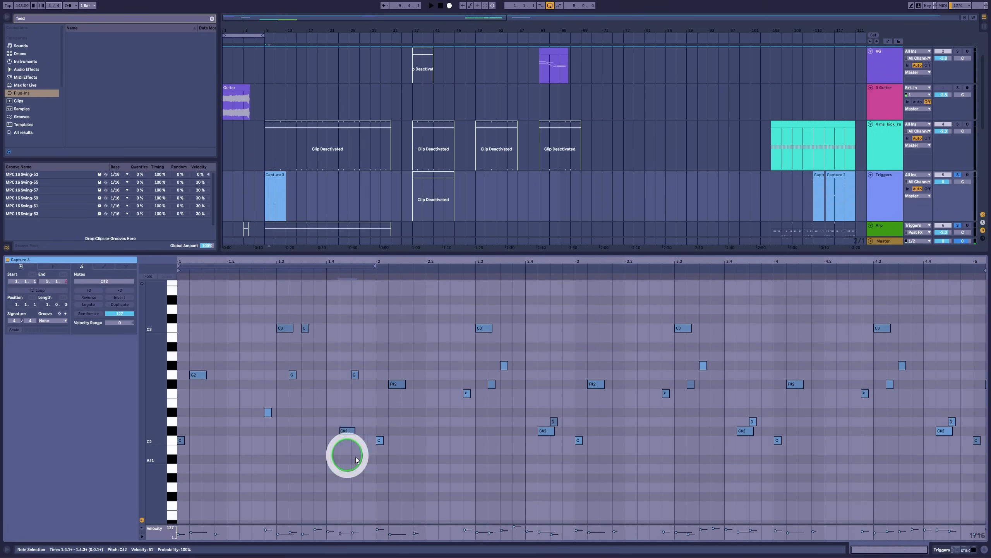
key(Up)
key(Up)
Play the clip and delete all notes after its first bar.
click(277, 175)
key(space)
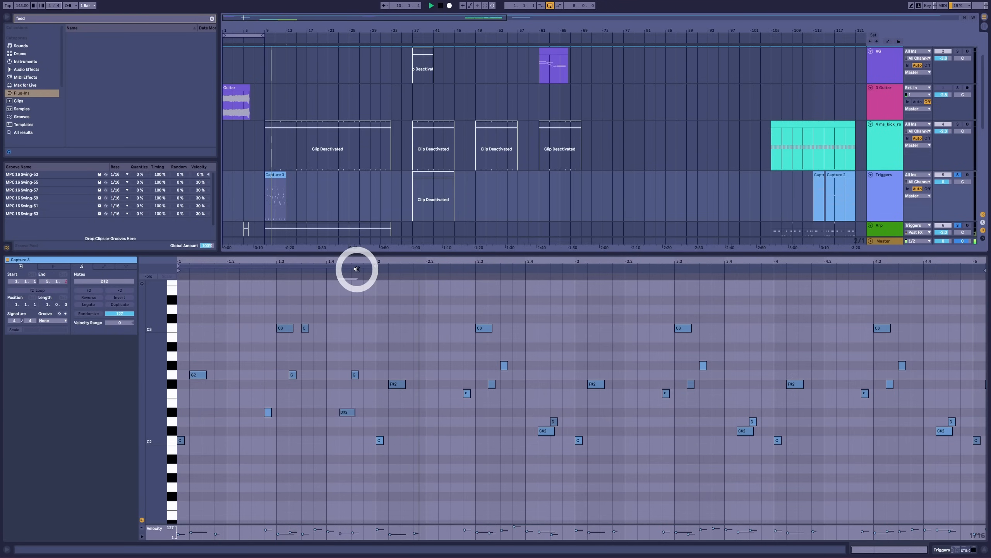
drag(378, 299, 974, 505)
key(Delete)
scroll(520, 376, down, 5)
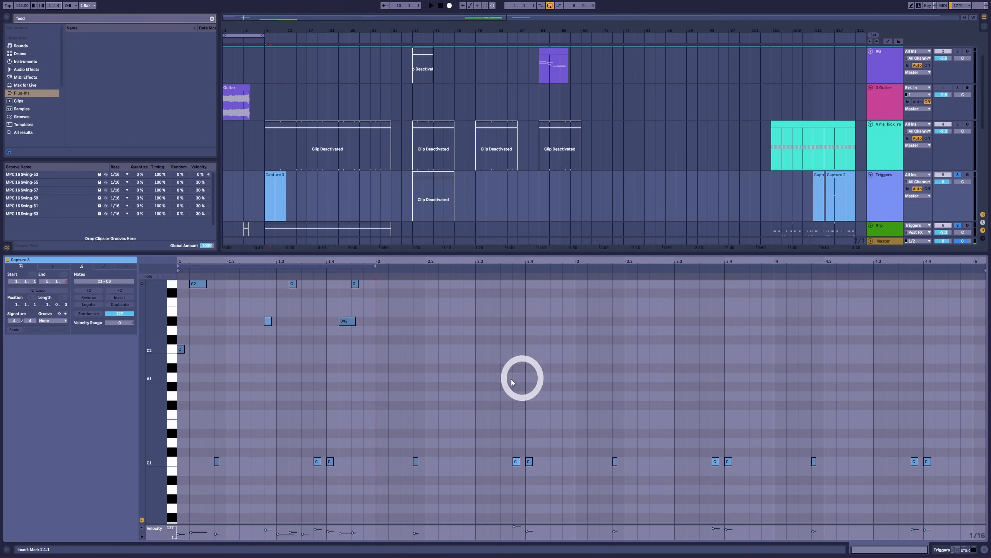
drag(396, 413, 979, 505)
key(Delete)
Play the remaining one-bar pattern and turn on looping for the clip.
key(space)
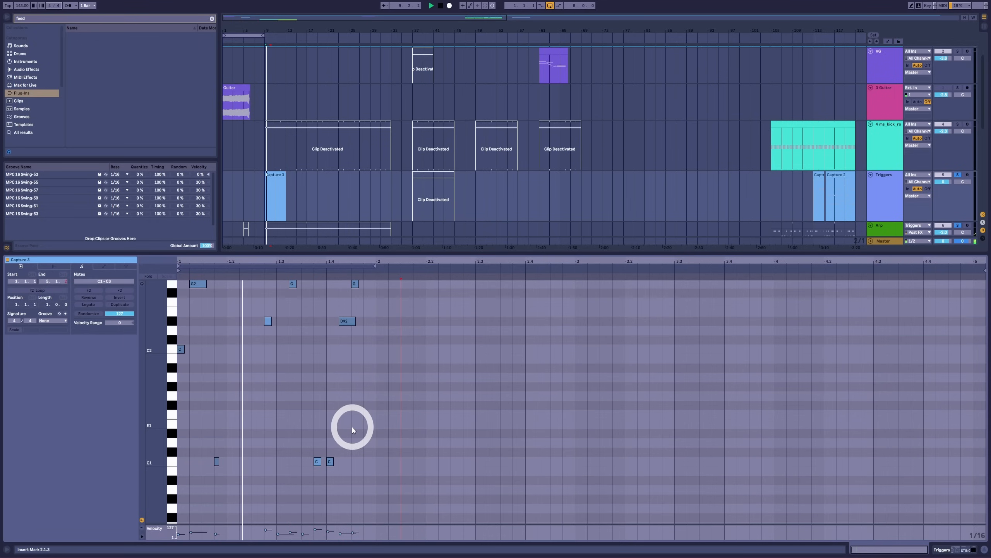
scroll(355, 427, up, 3)
scroll(364, 427, up, 2)
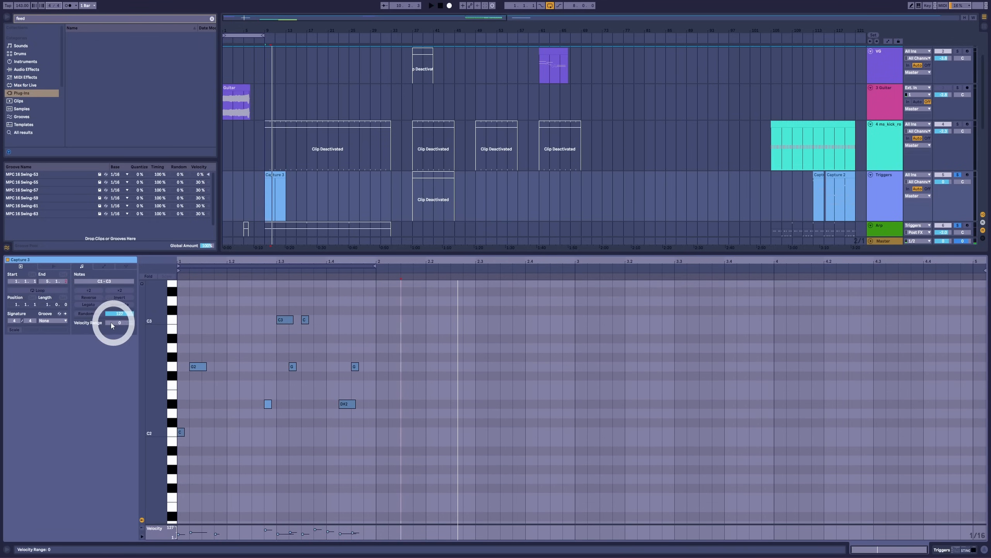
click(37, 290)
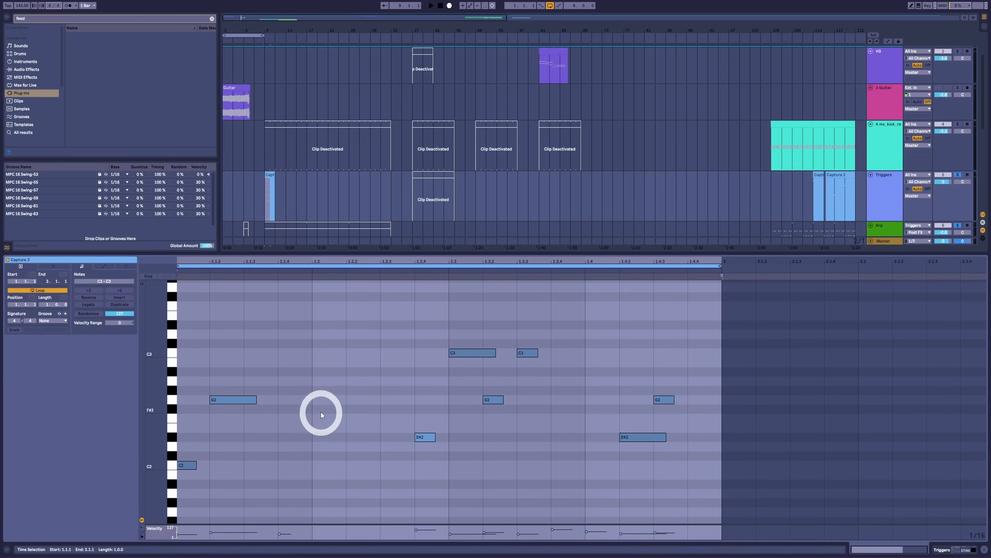
Fill the gap with D#2 at 1.2.2, G2 at 1.2.3 and C3 at 1.2.1, and play the pattern.
click(410, 436)
double_click(356, 436)
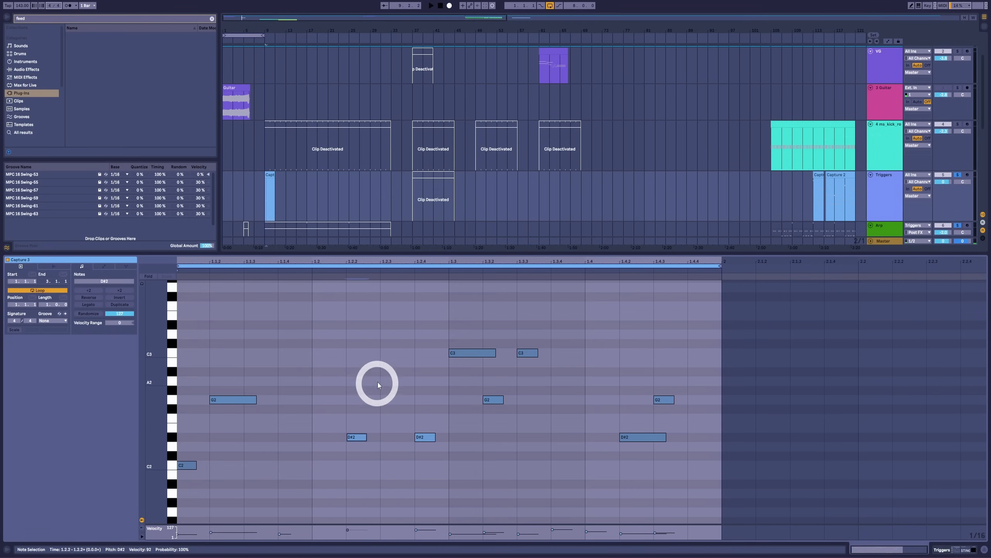
drag(487, 402, 386, 400)
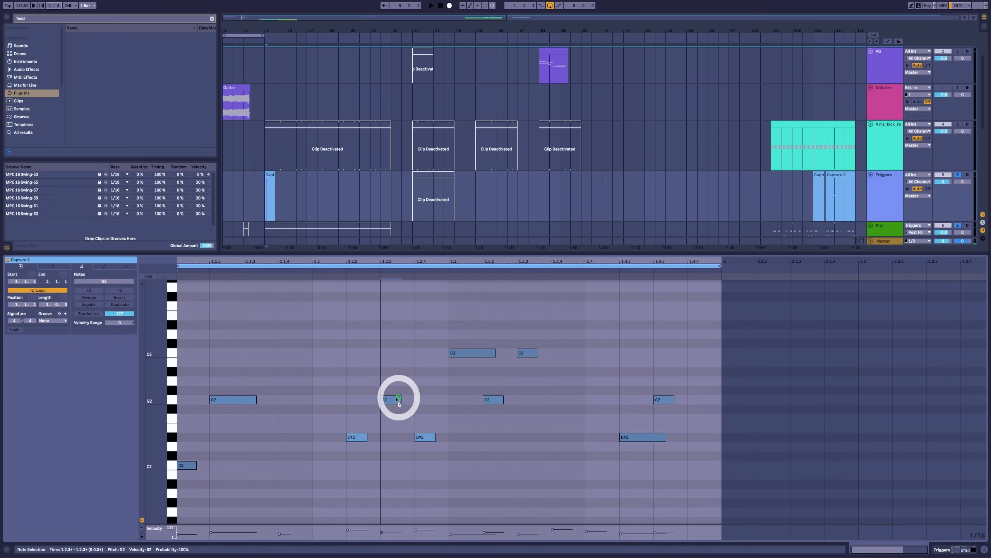
drag(536, 353, 314, 355)
key(space)
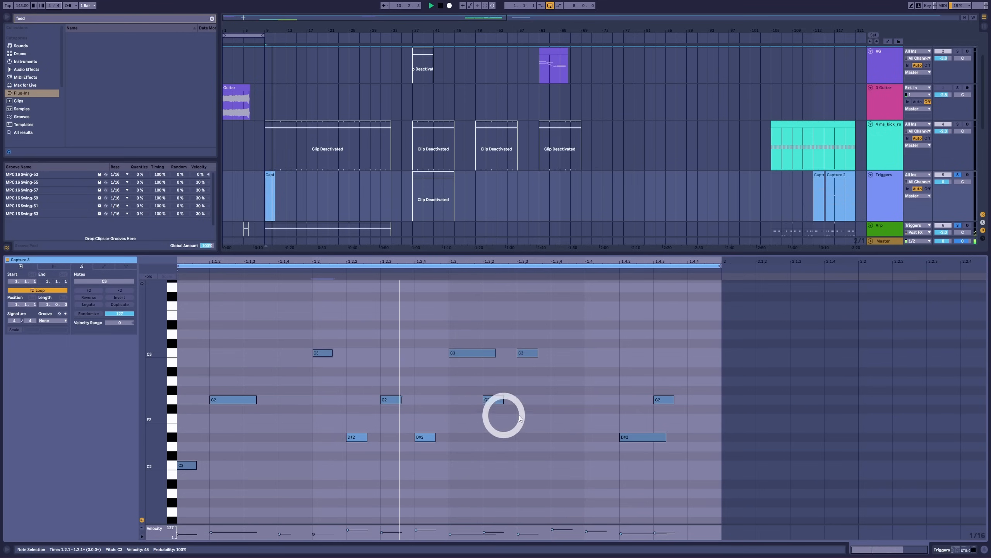
Duplicate the last C1 note to 1.4.4 and play the pattern.
scroll(644, 434, down, 3)
scroll(643, 435, down, 4)
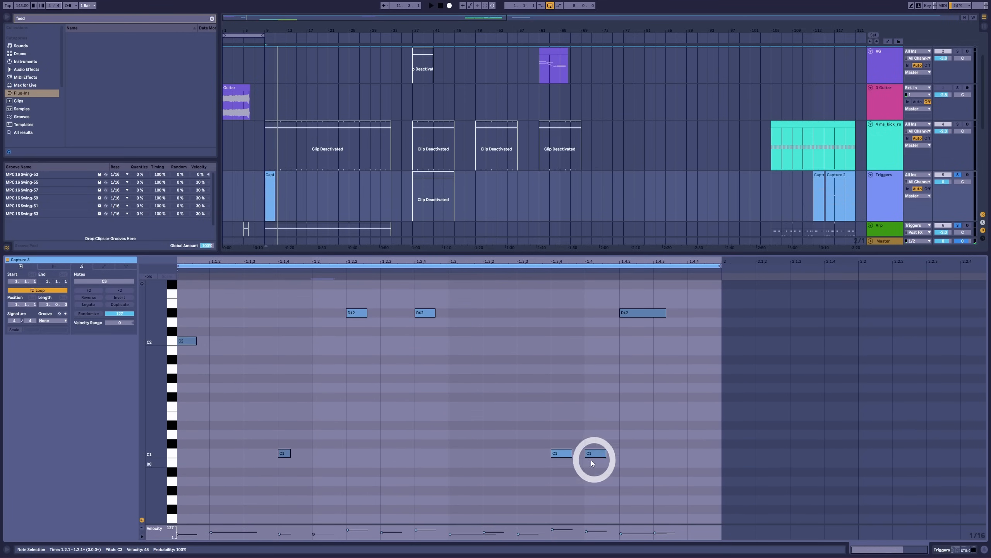
drag(590, 453, 699, 453)
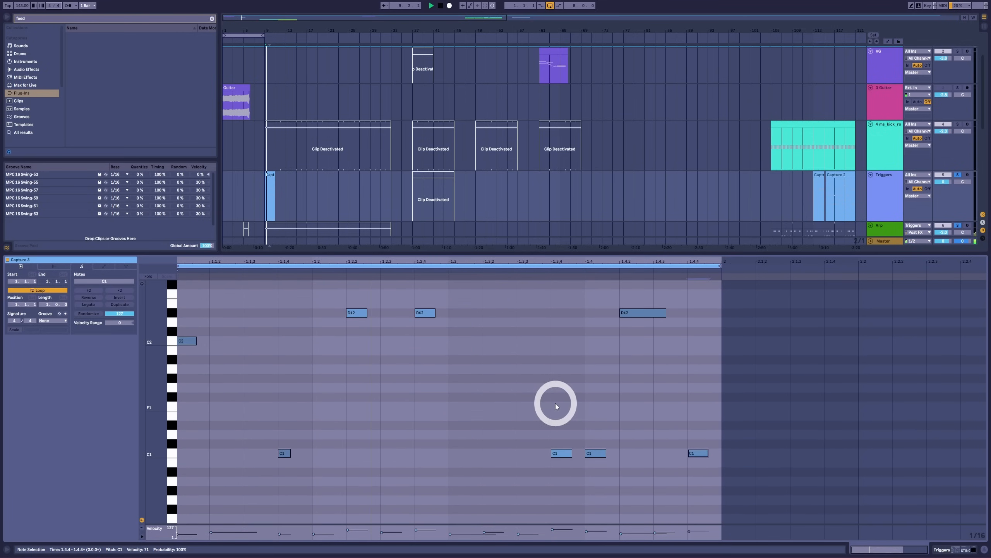
scroll(182, 396, up, 1)
drag(151, 356, 149, 356)
key(space)
Transpose the G2 notes up an octave to G3 and listen to the pattern.
click(721, 299)
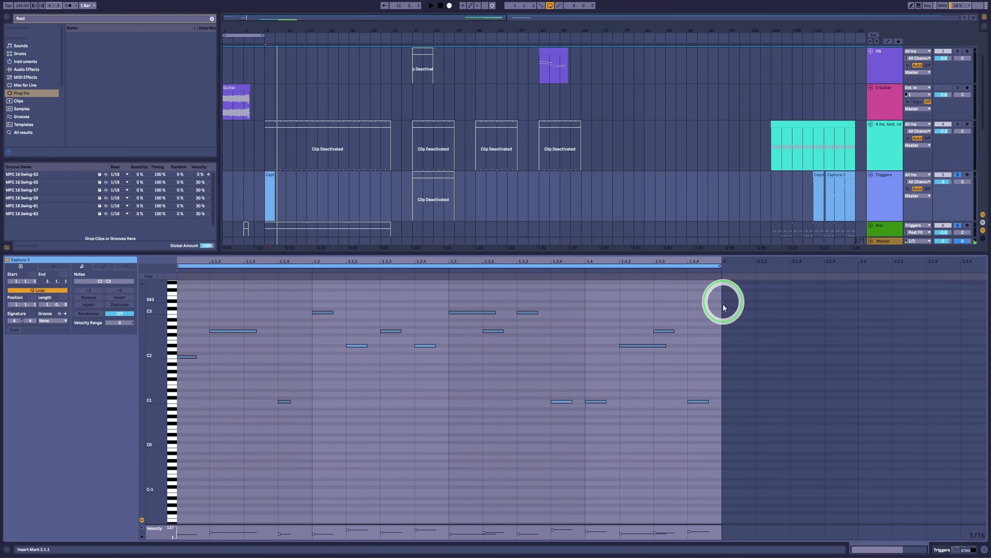
click(116, 460)
key(space)
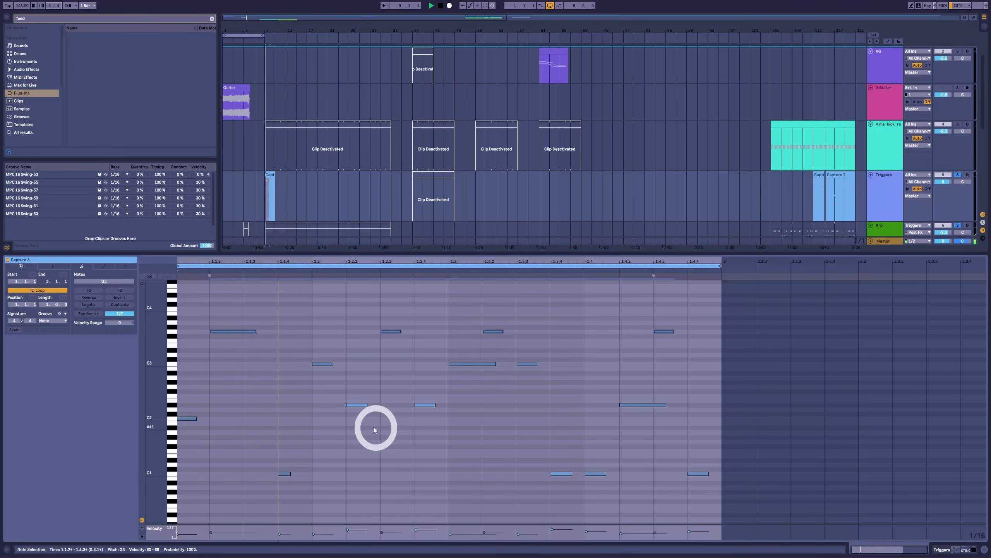
key(space)
Lower the G3 notes to D#3 and raise the ones at 1.3.2 and 1.4.3 to G3.
drag(228, 318, 699, 343)
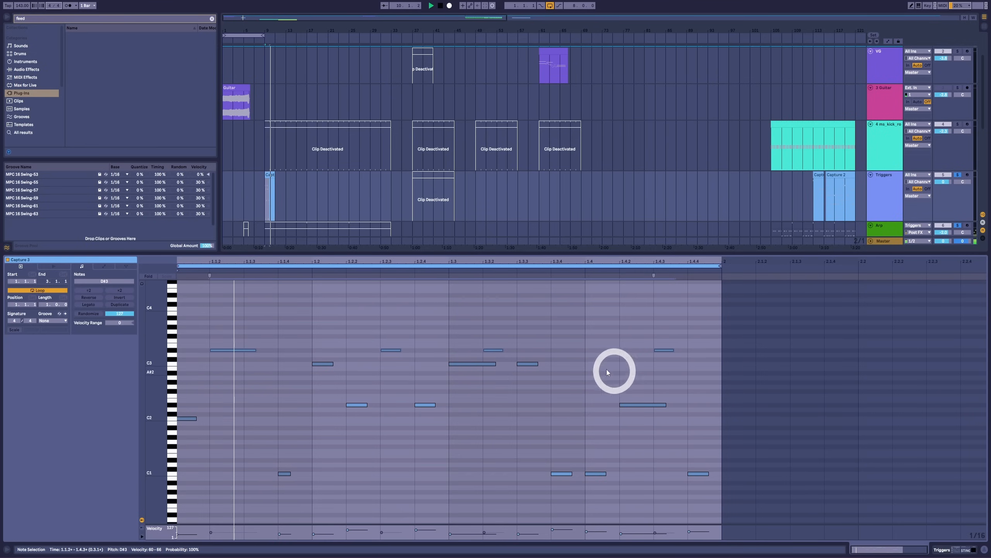
click(560, 360)
drag(499, 351, 500, 332)
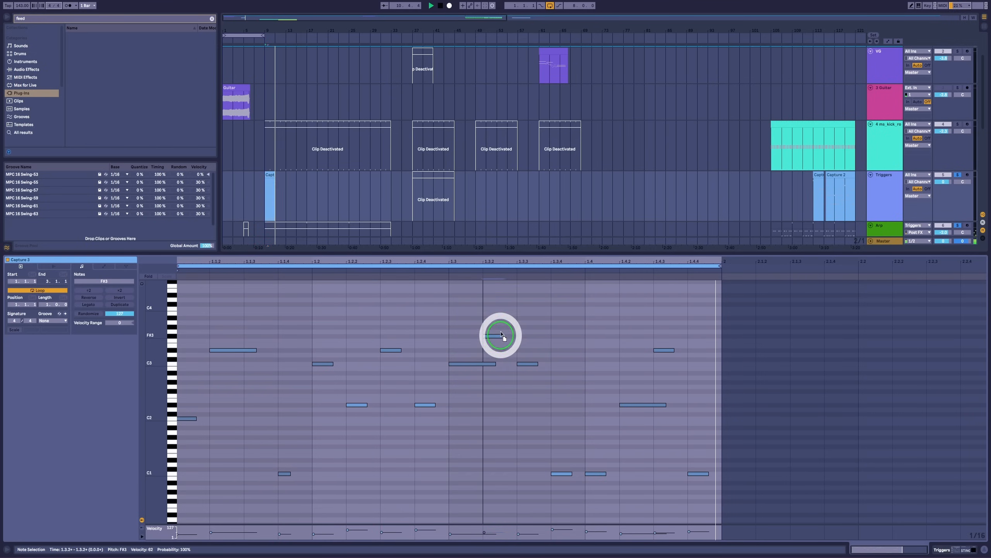
click(659, 351)
drag(660, 350, 661, 332)
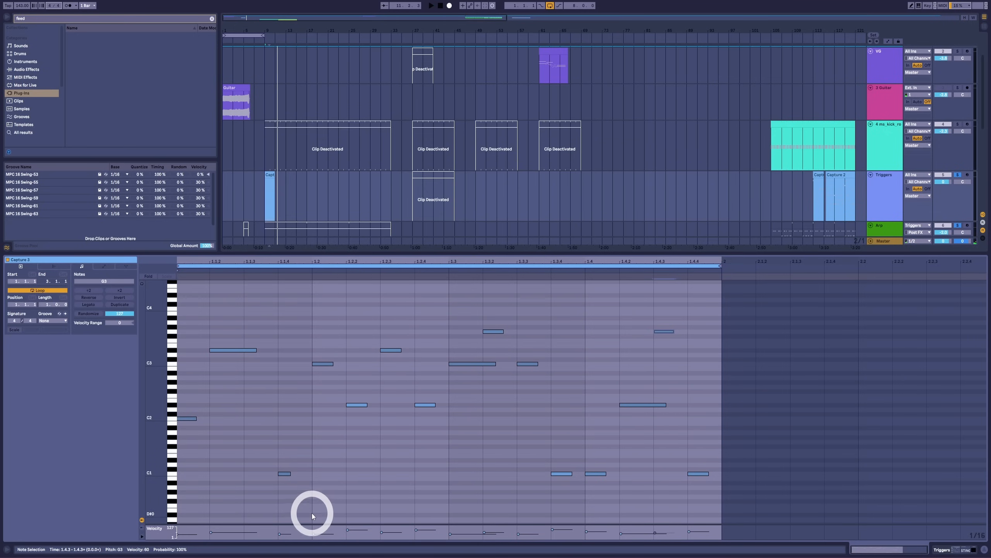
Enlarge the velocity lane and raise the velocity of the G3 note at 1.4.3 to 113.
drag(309, 523, 419, 477)
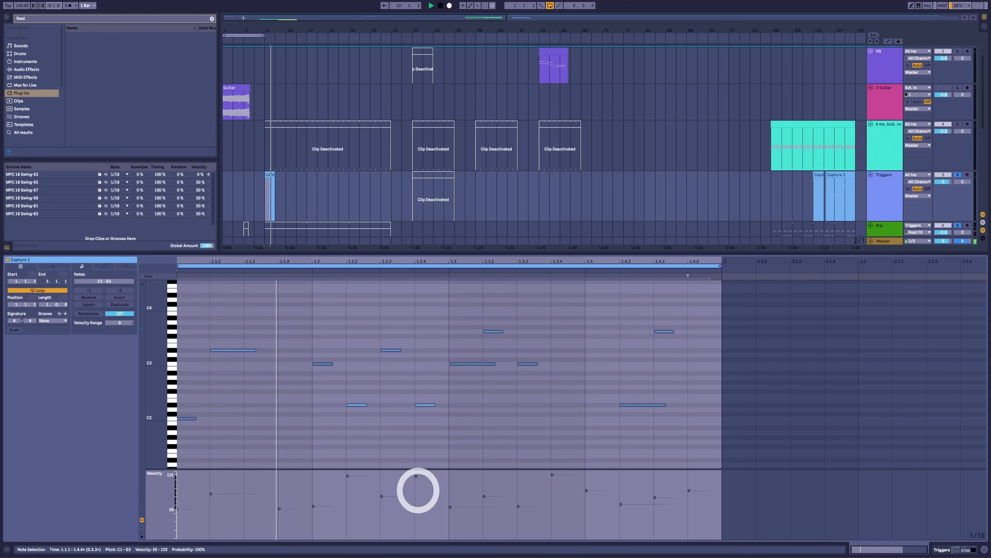
click(607, 489)
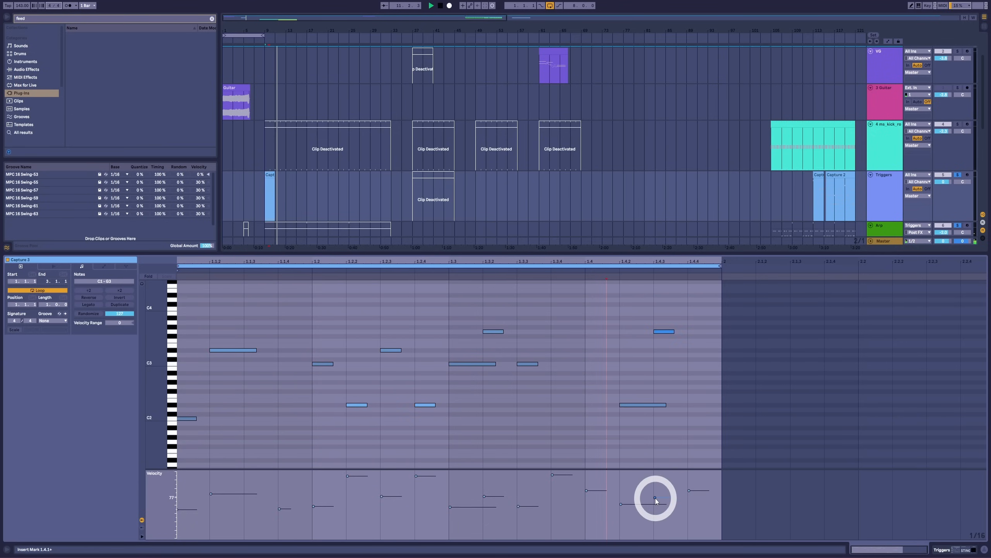
key(space)
drag(655, 497, 655, 483)
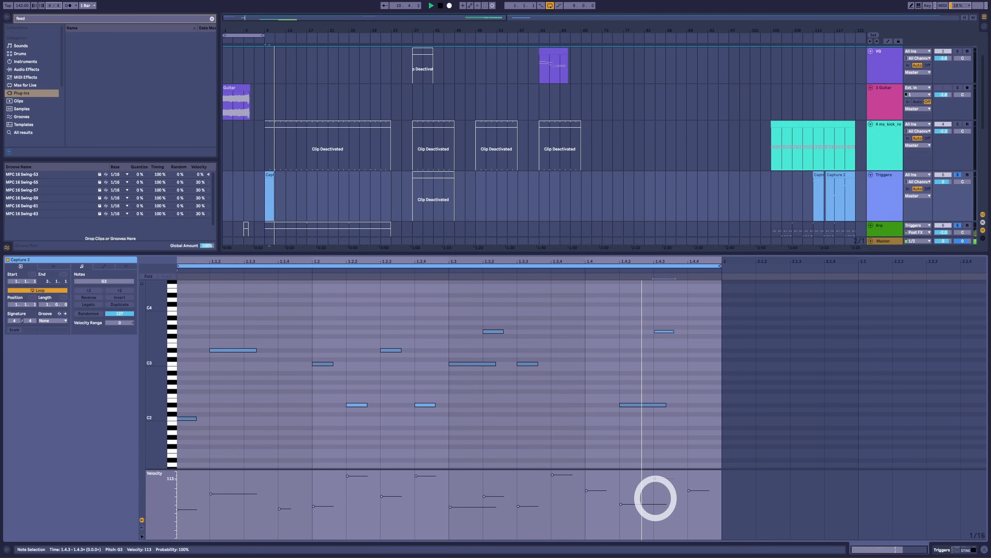
Extend the pattern to an eight-bar loop, transpose bars 3 and 4 down four semitones and play it.
scroll(609, 422, down, 2)
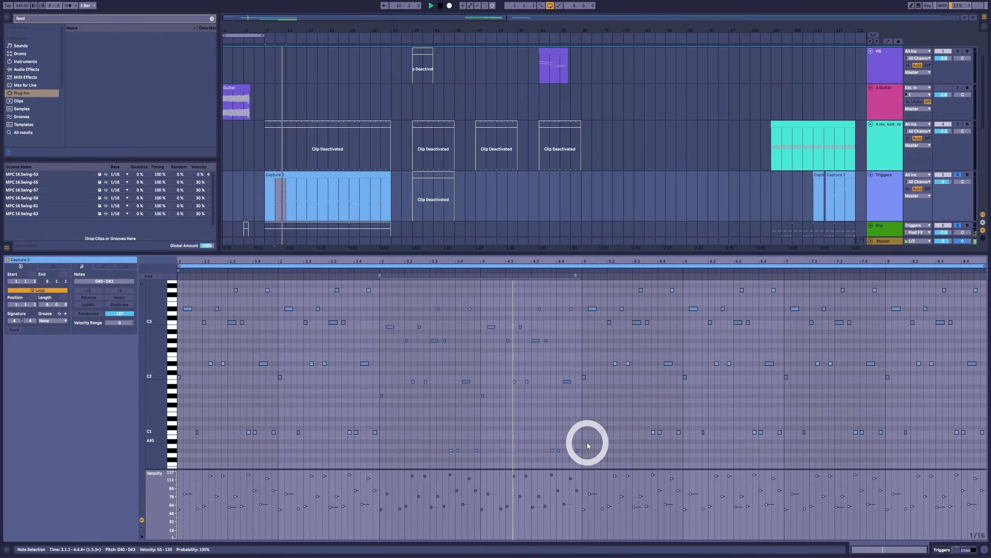
key(space)
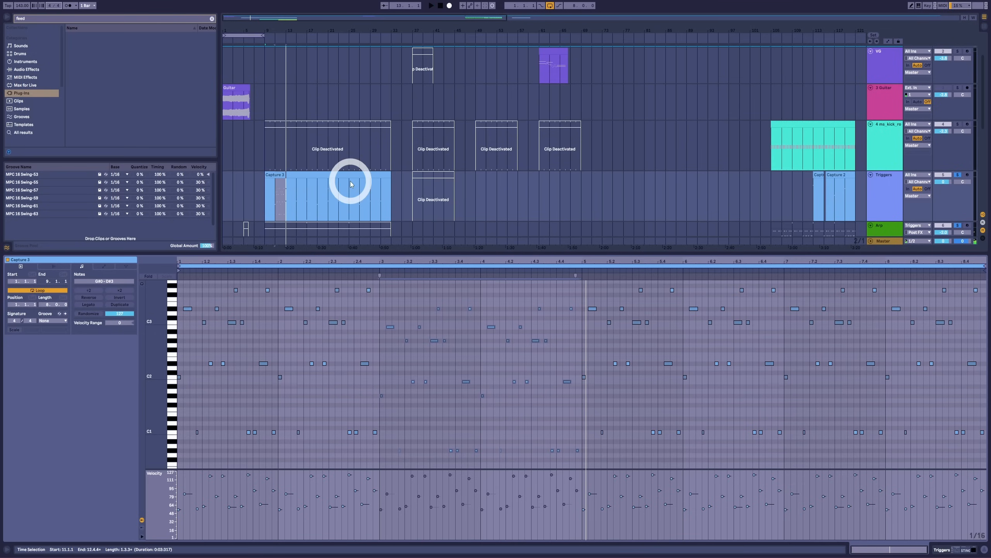
Deactivate the edited clip at bar 9 on the Triggers track and set the Arp track's input to HY-MPS3.
click(359, 173)
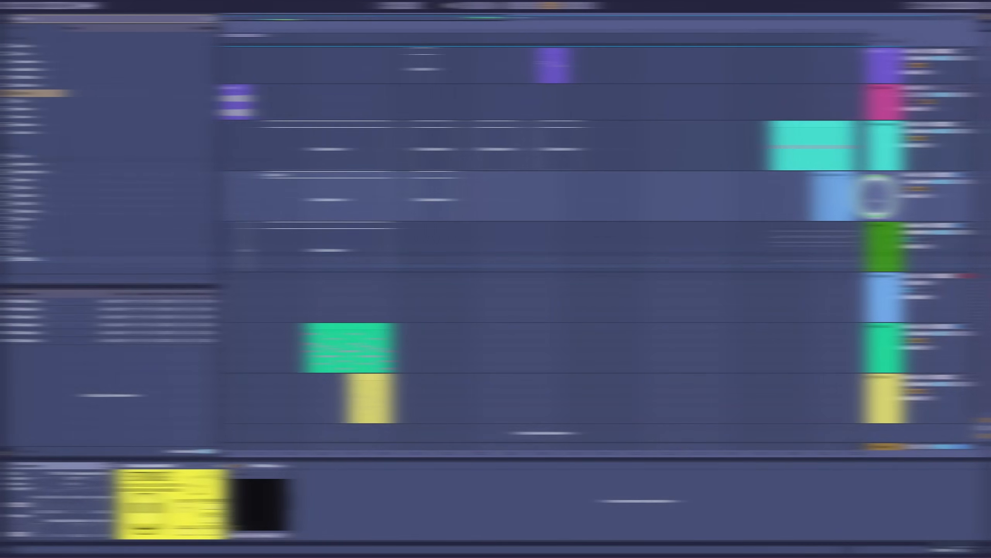
click(863, 248)
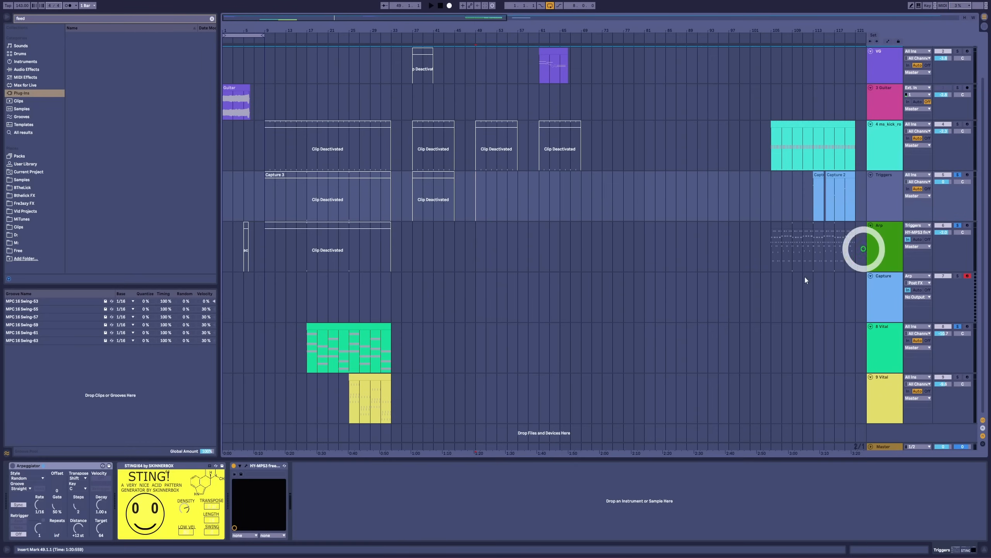
Open HY-MPS3 and set the pitch shifts to C, E, F, G in block 1, D#, F, A, D# in block 2 and a third-step G in block 3.
click(246, 467)
drag(449, 129, 515, 39)
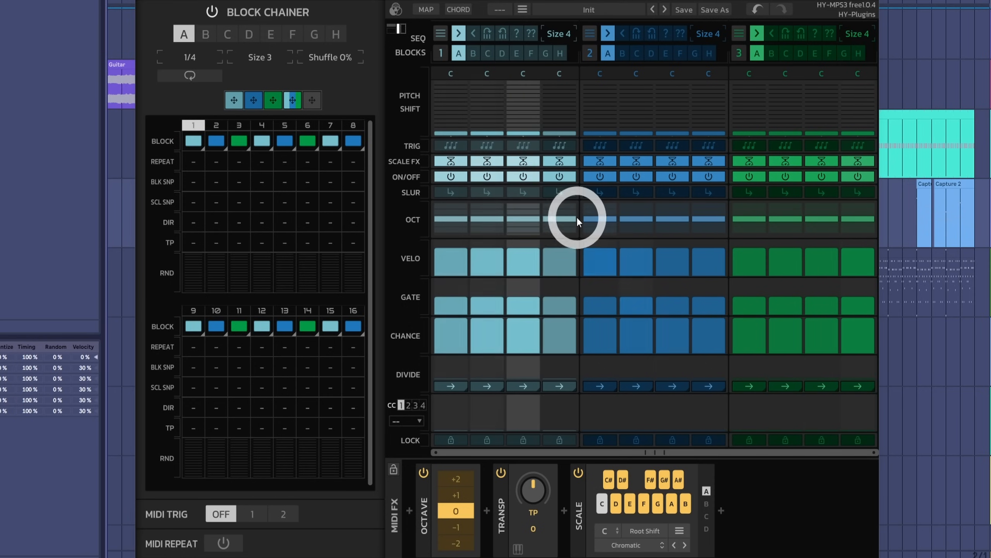
drag(497, 117, 548, 103)
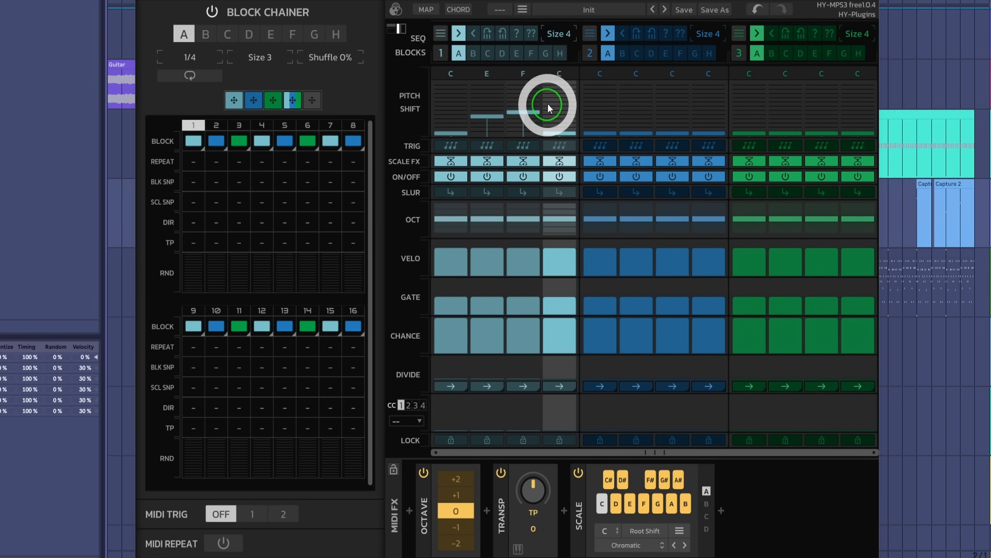
drag(662, 104, 709, 120)
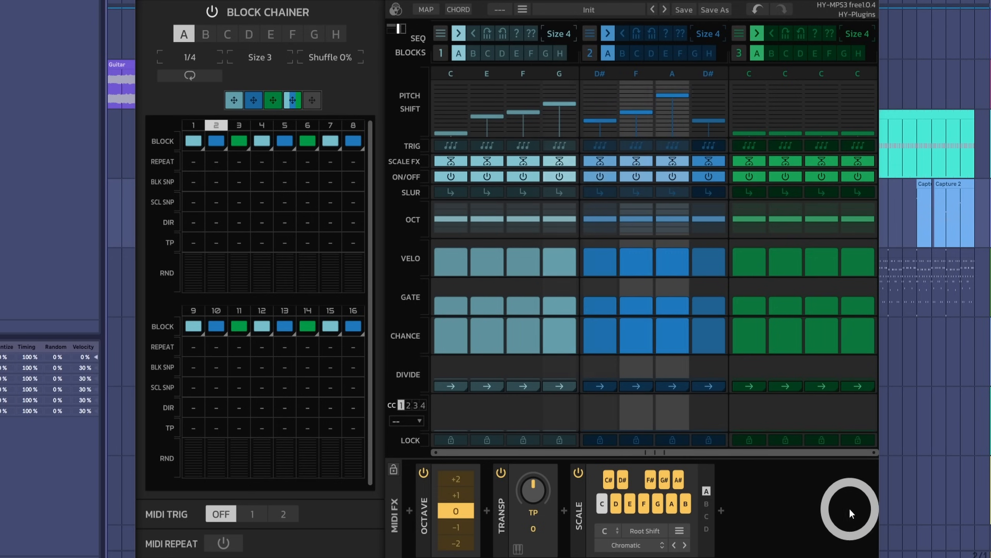
click(821, 103)
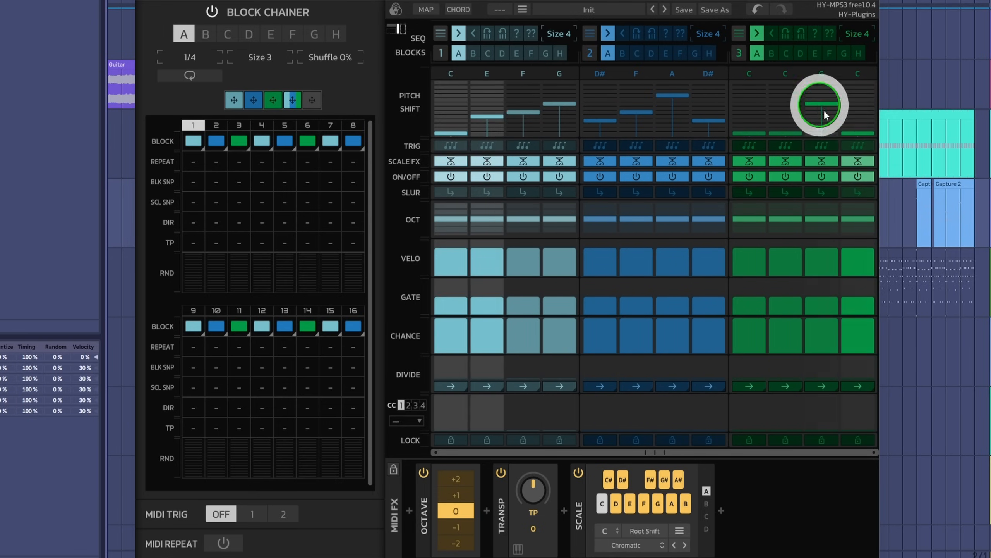
Change block 2's second pitch to C and block 1's second and third pitches to A and D#.
drag(643, 125, 646, 175)
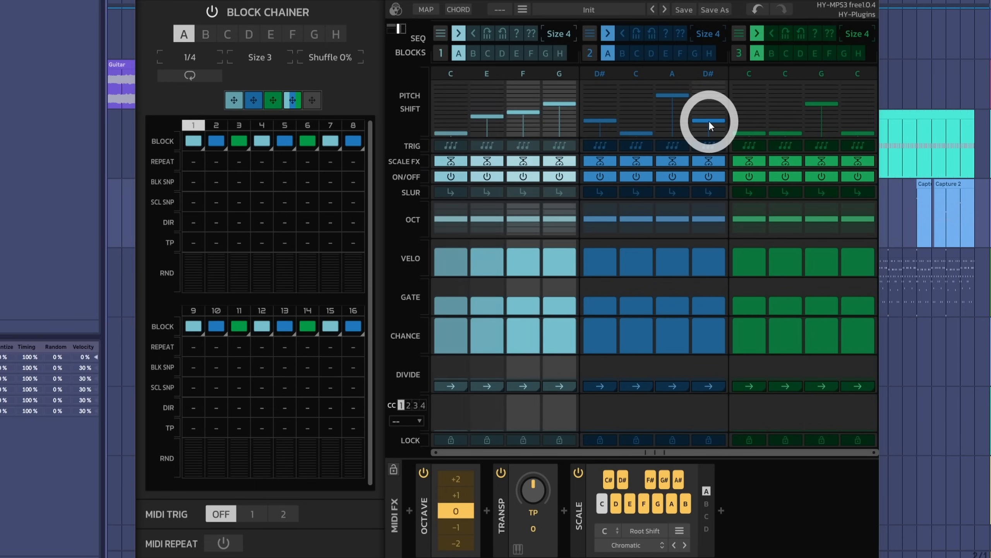
click(509, 122)
click(488, 97)
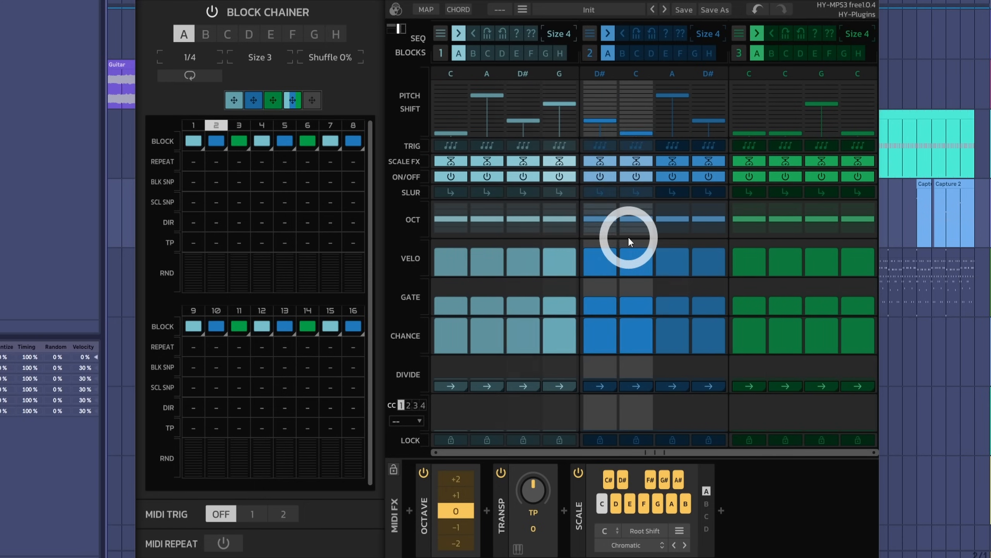
Set the scale of the MIDI FX section to the factory Natural Minor with C as root.
click(617, 504)
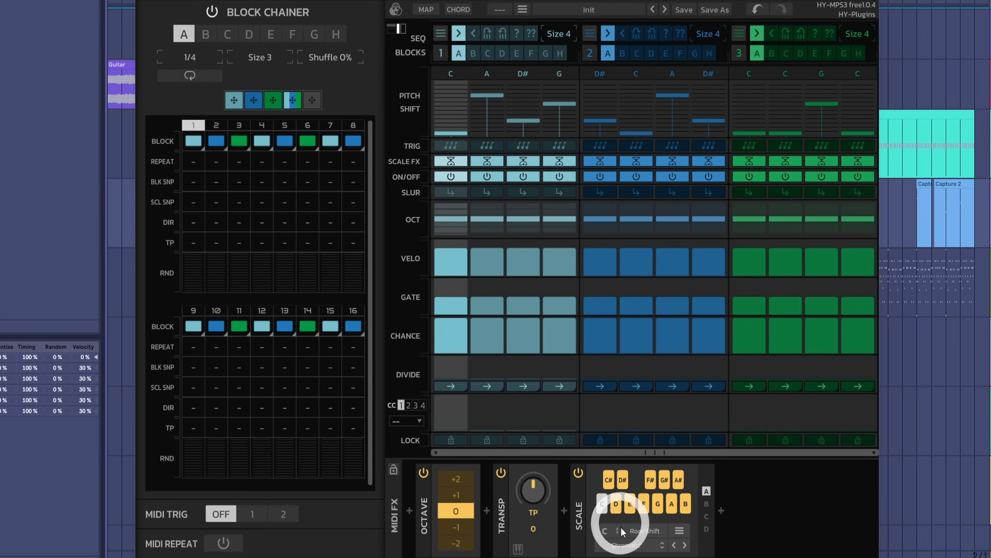
click(629, 548)
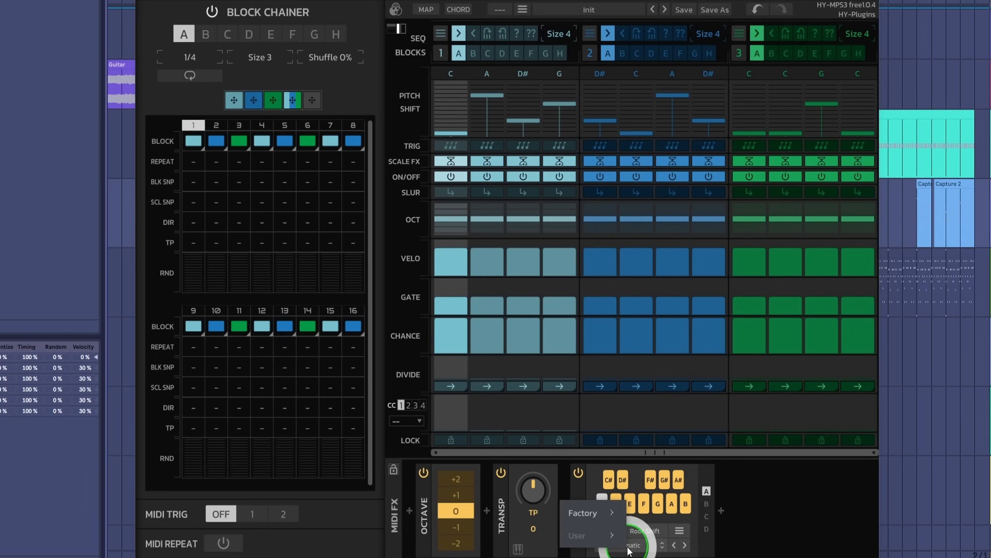
mouse_move(585, 518)
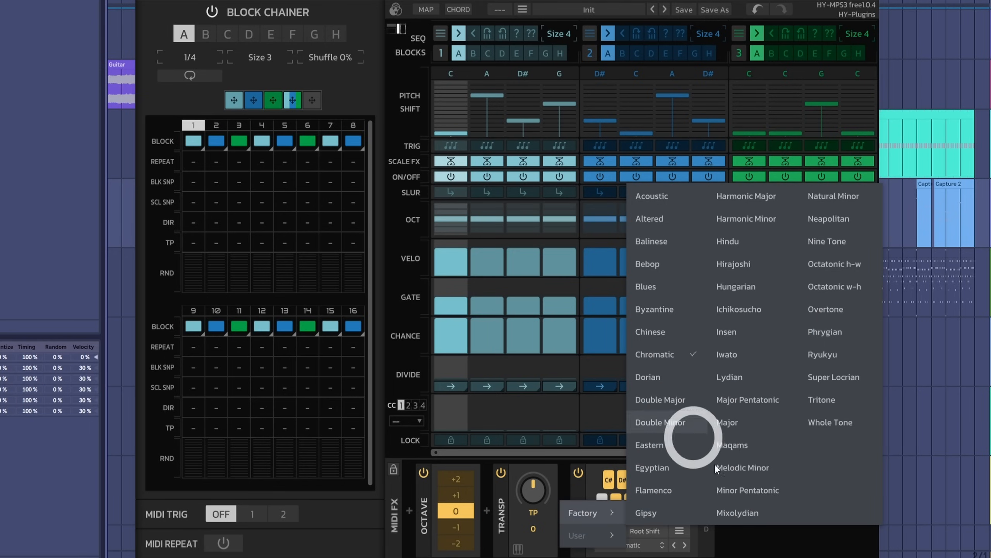
click(854, 199)
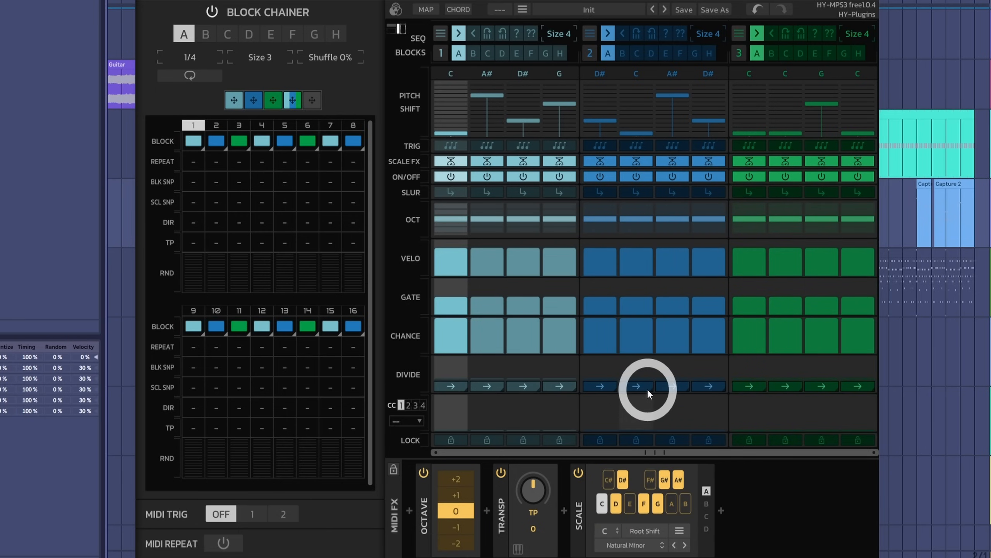
click(616, 505)
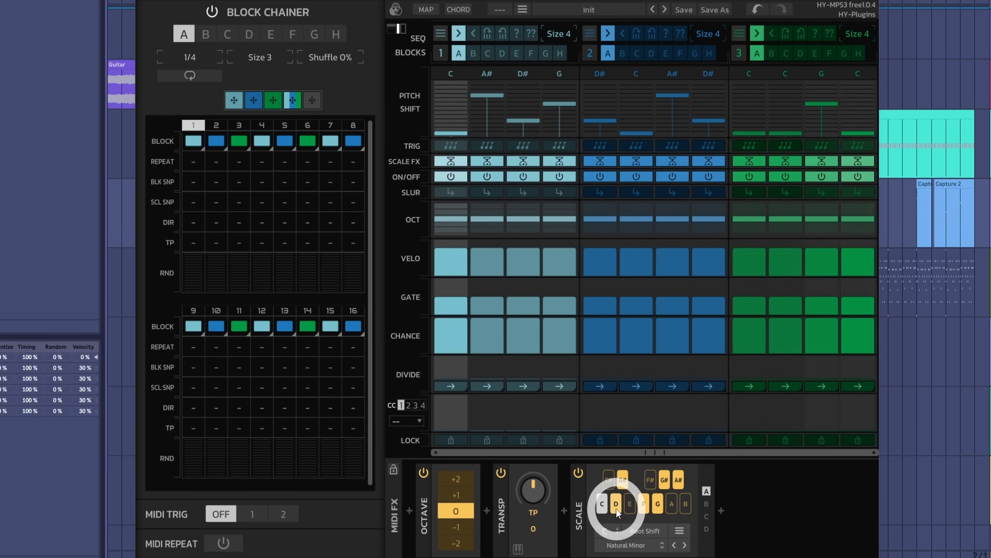
Vary the step velocities in blocks 1 and 2, accenting the third step of each, and toggle playback.
click(551, 156)
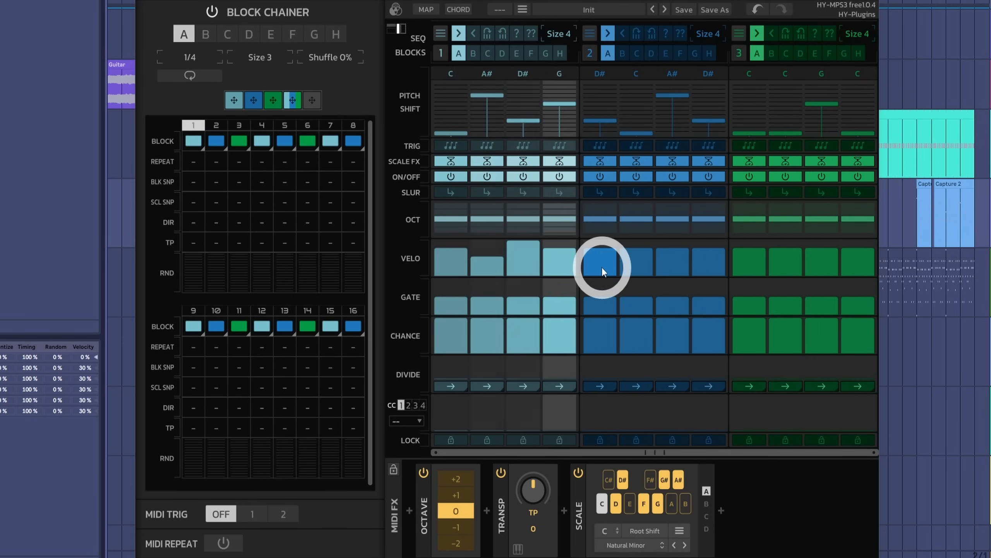
drag(602, 266, 752, 257)
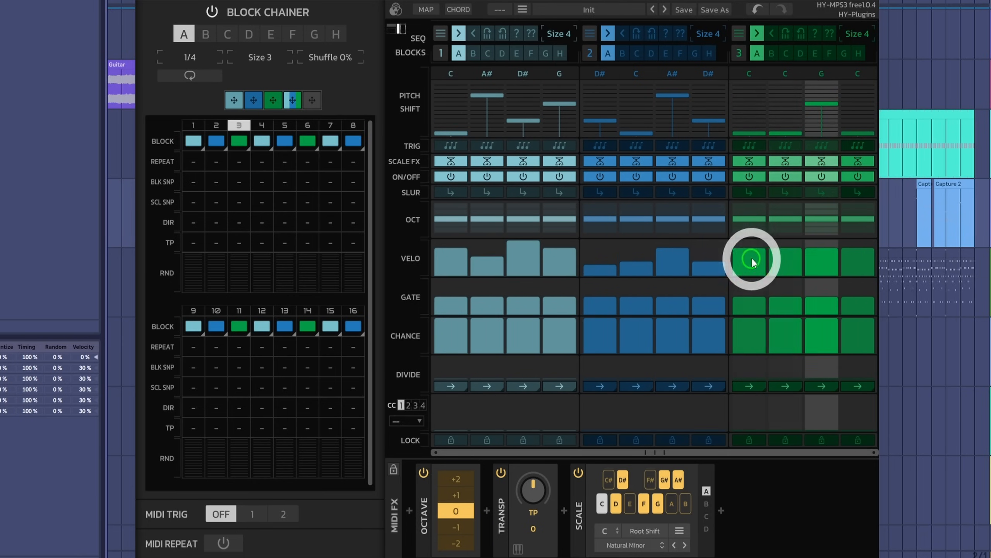
key(space)
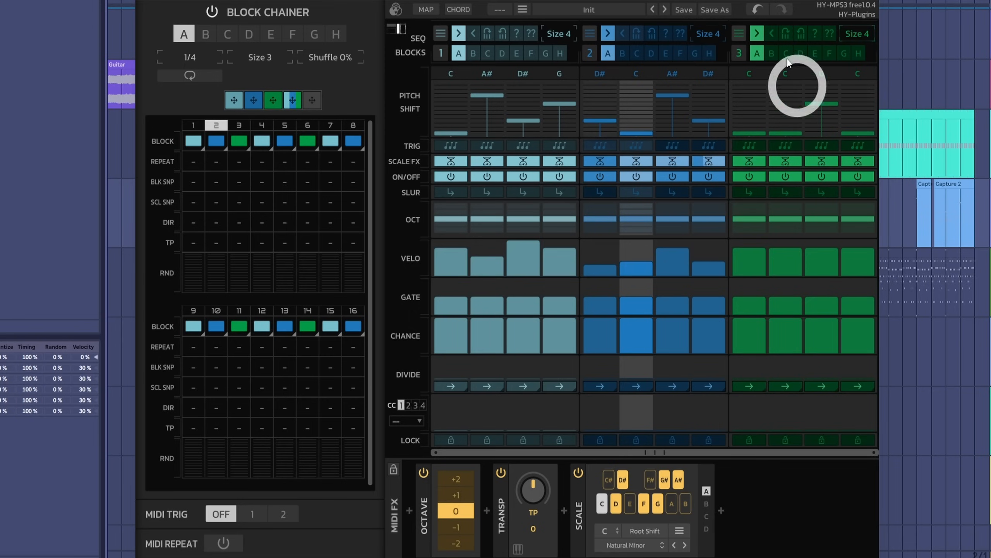
Set the block chain size to 4 and assign block snapshot A to chain step 1 and B to chain step 4.
drag(261, 57, 272, 48)
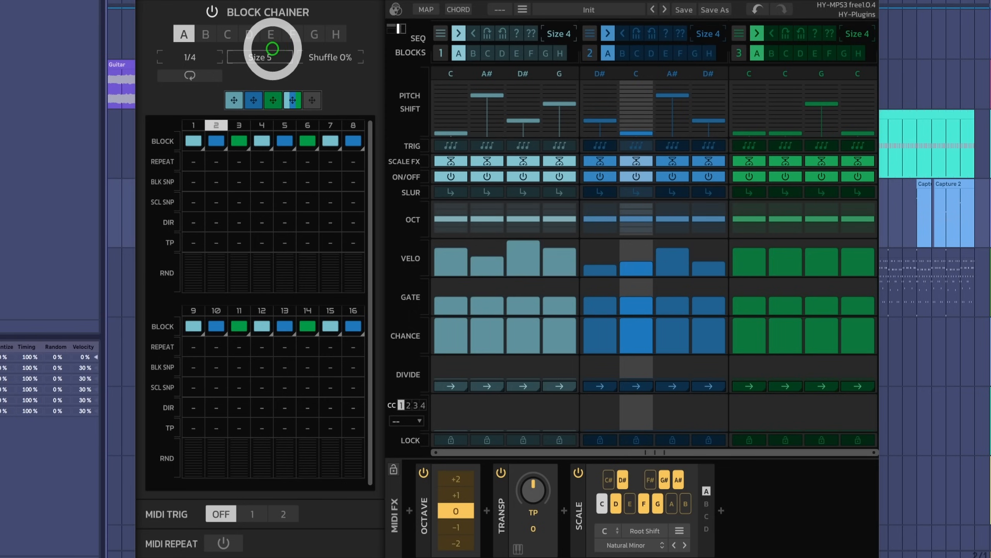
click(199, 153)
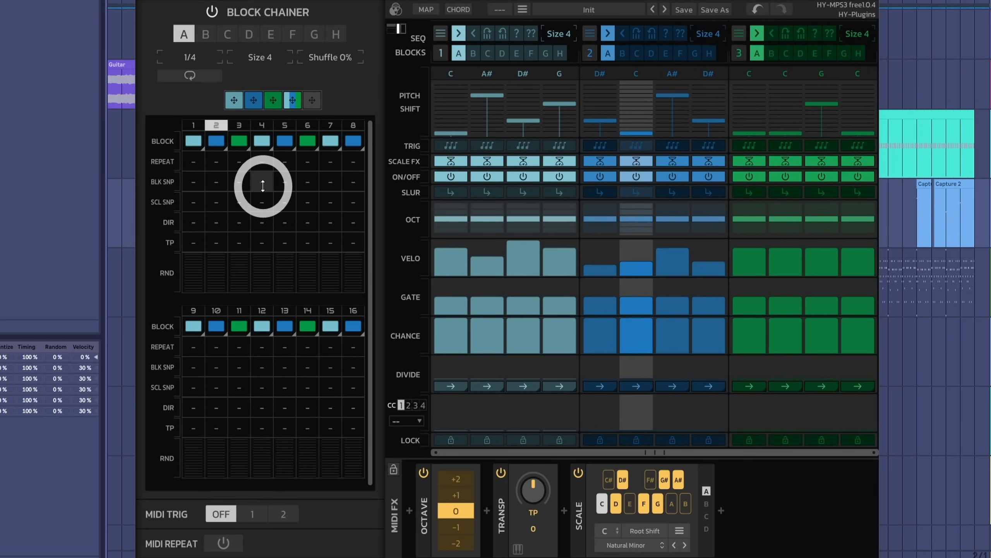
drag(263, 187, 270, 155)
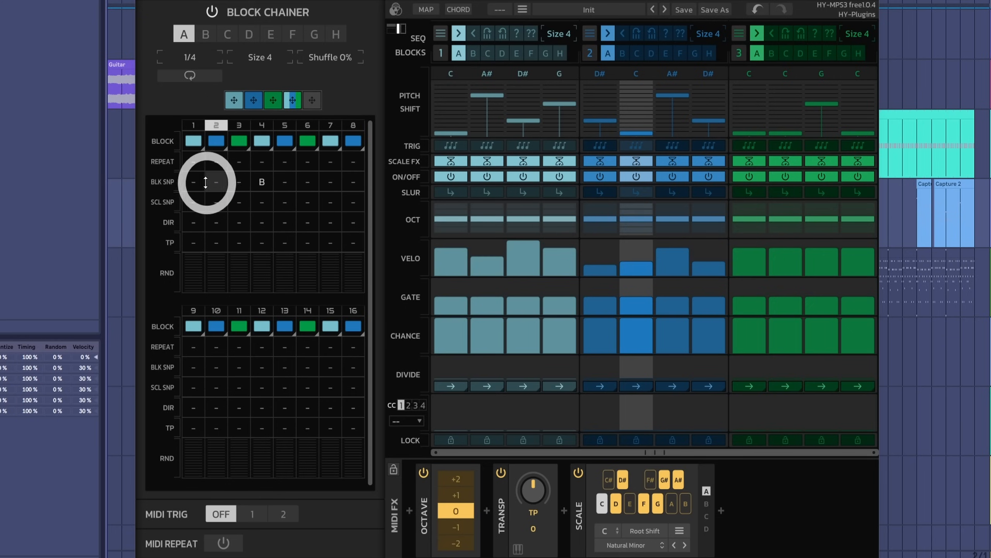
drag(194, 182, 195, 163)
Raise the second pitch of block 1's snapshot B to A# and compare snapshots A and B.
click(473, 53)
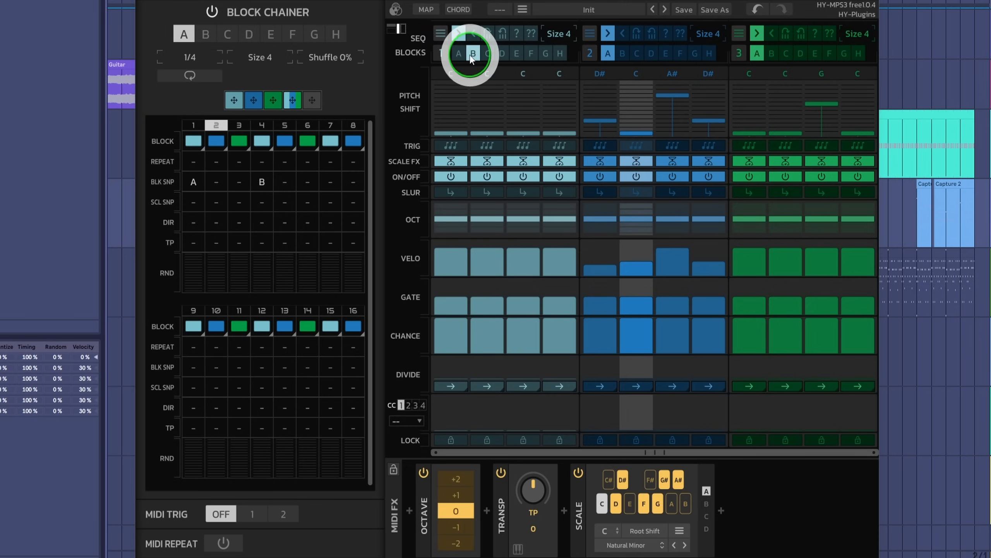
drag(503, 110, 503, 93)
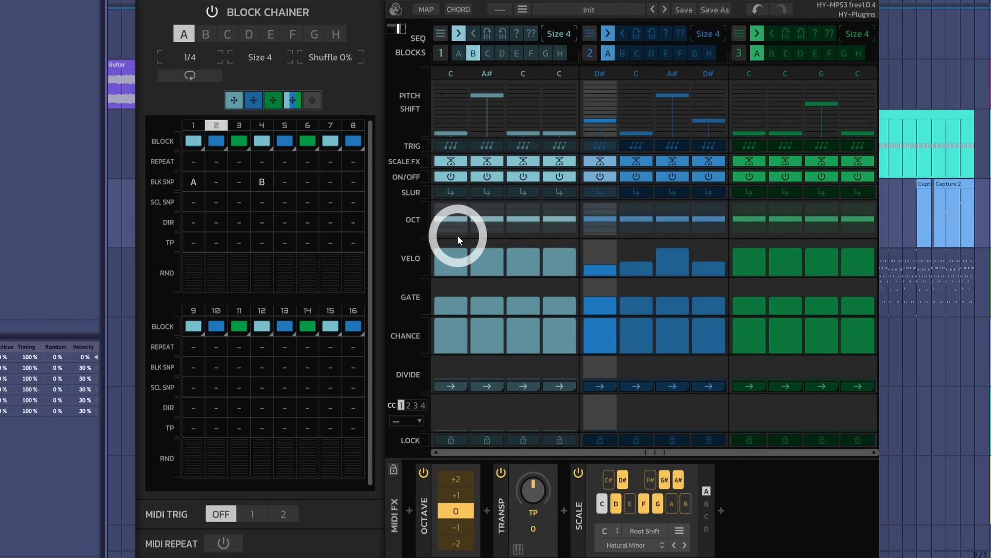
click(454, 56)
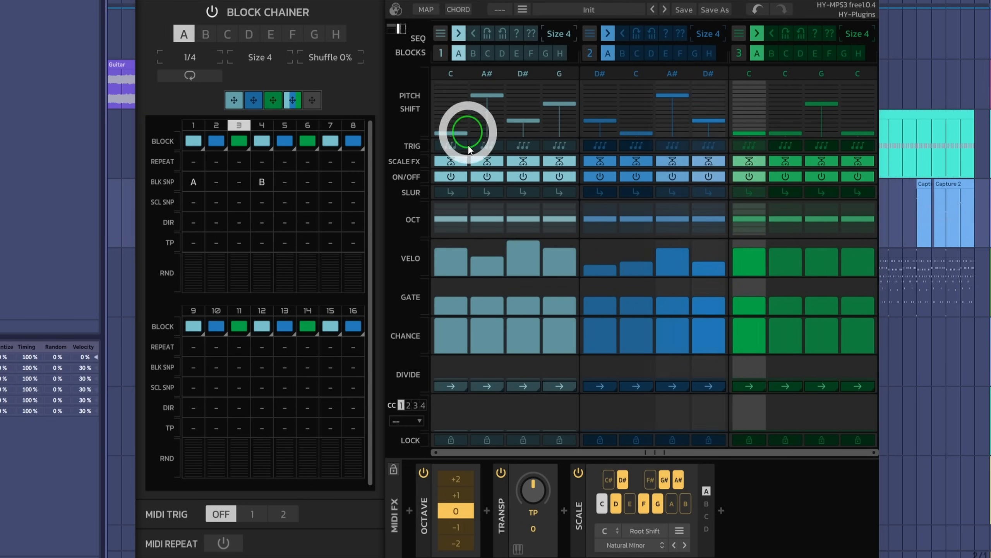
click(472, 51)
click(458, 54)
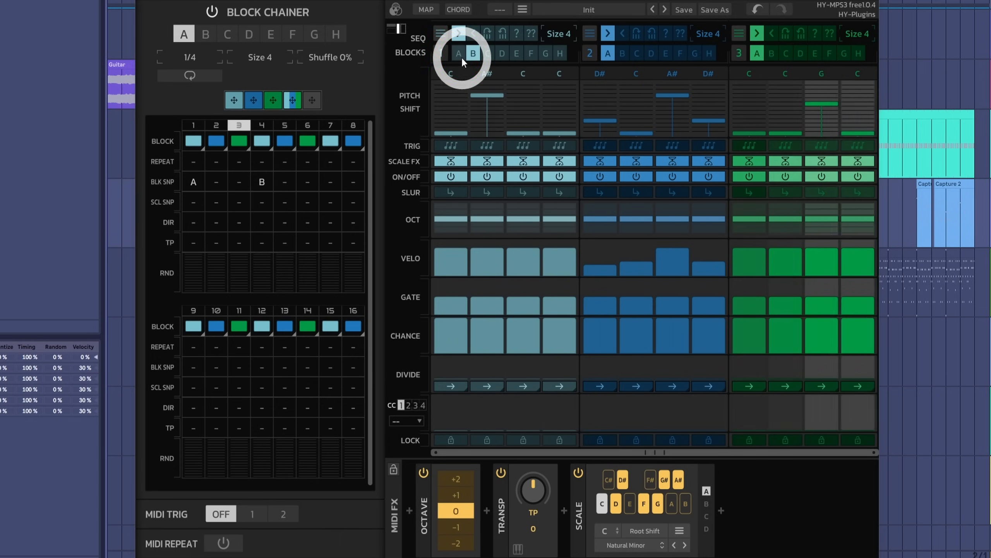
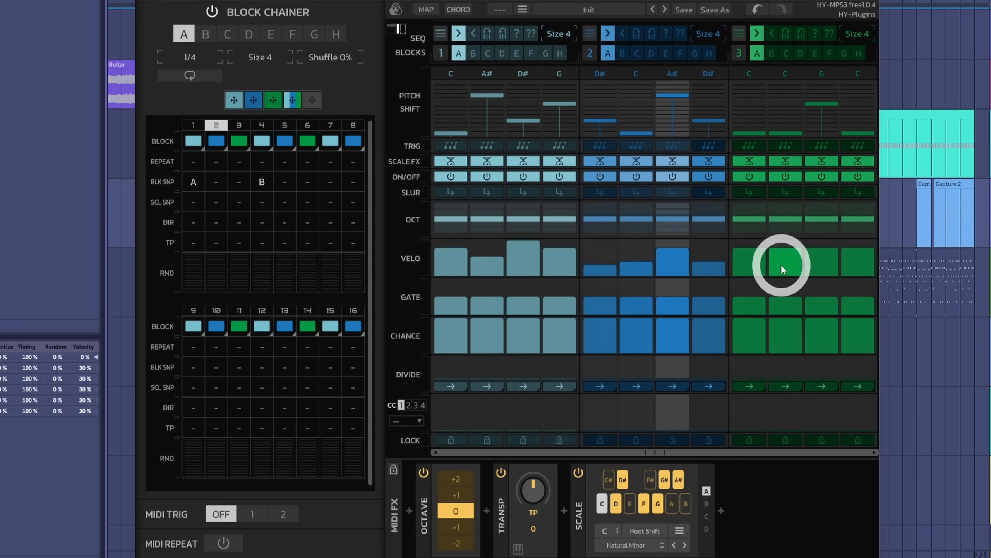
Vary the step velocities in block 3 and block 1's snapshot B, and raise the first velocity in block 1's snapshot A.
drag(821, 242, 798, 261)
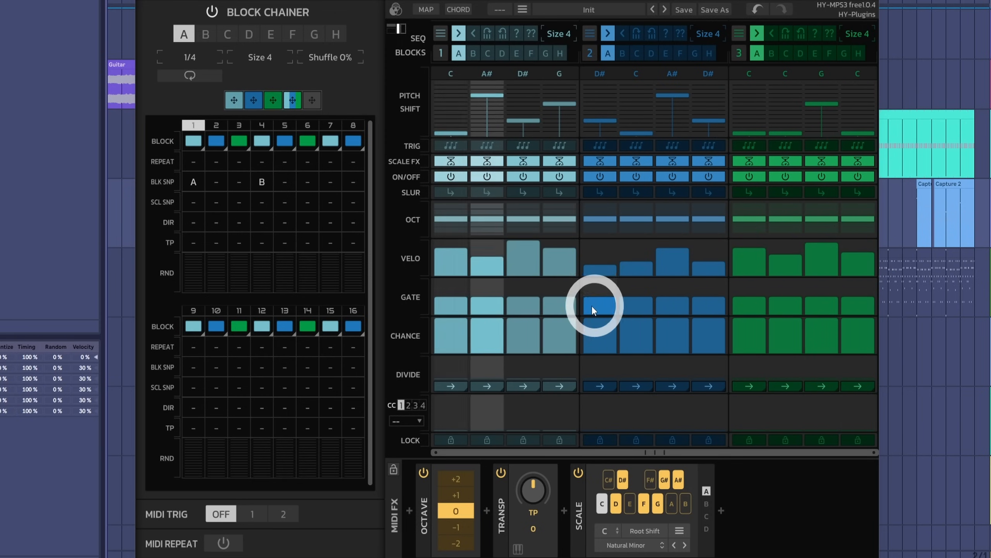
click(473, 54)
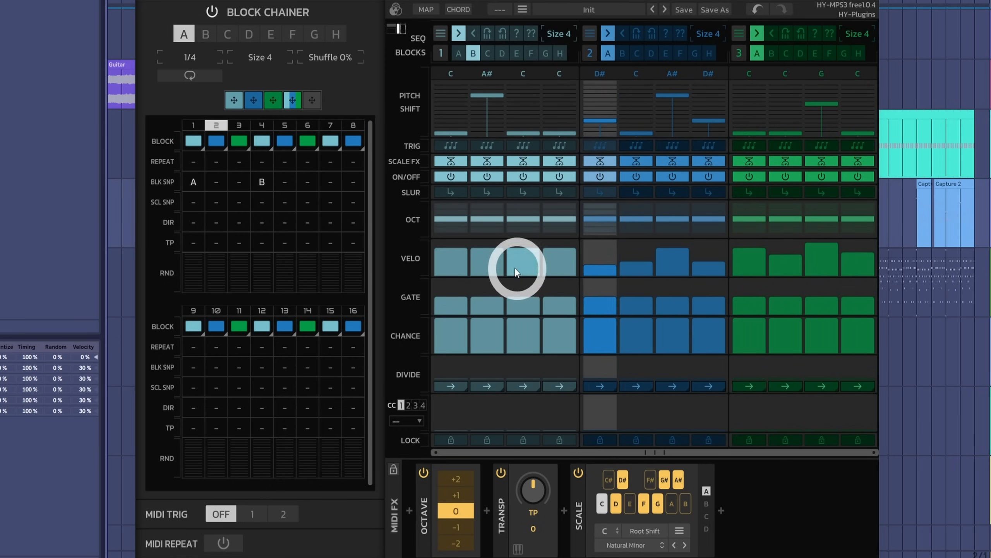
drag(489, 251, 560, 254)
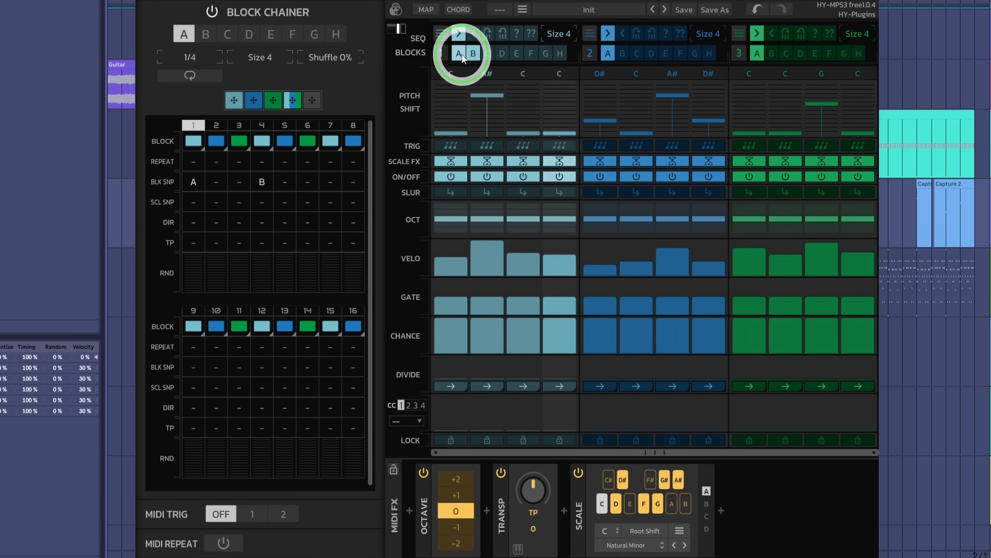
key(space)
key(space)
mouse_move(463, 243)
mouse_down()
mouse_move(466, 219)
mouse_move(458, 245)
mouse_up()
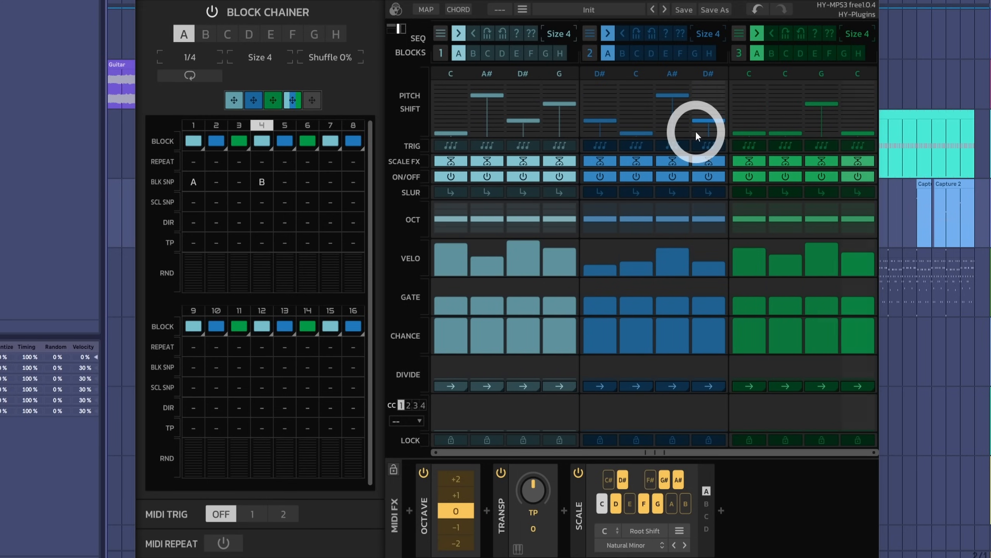
Shift block 1's third step up an octave in snapshot A and down in B, and block 3's first step up and last step down.
drag(532, 217, 550, 216)
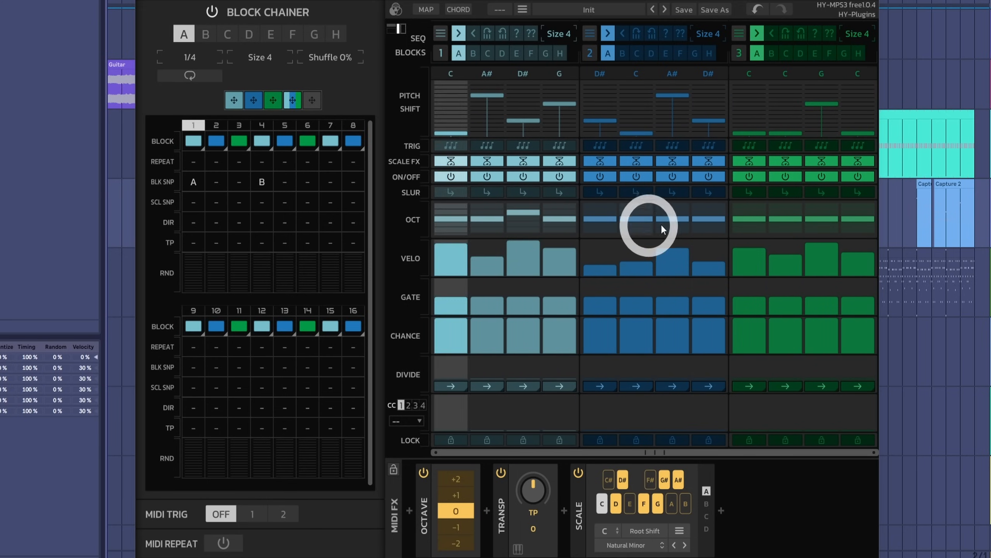
drag(747, 214, 863, 230)
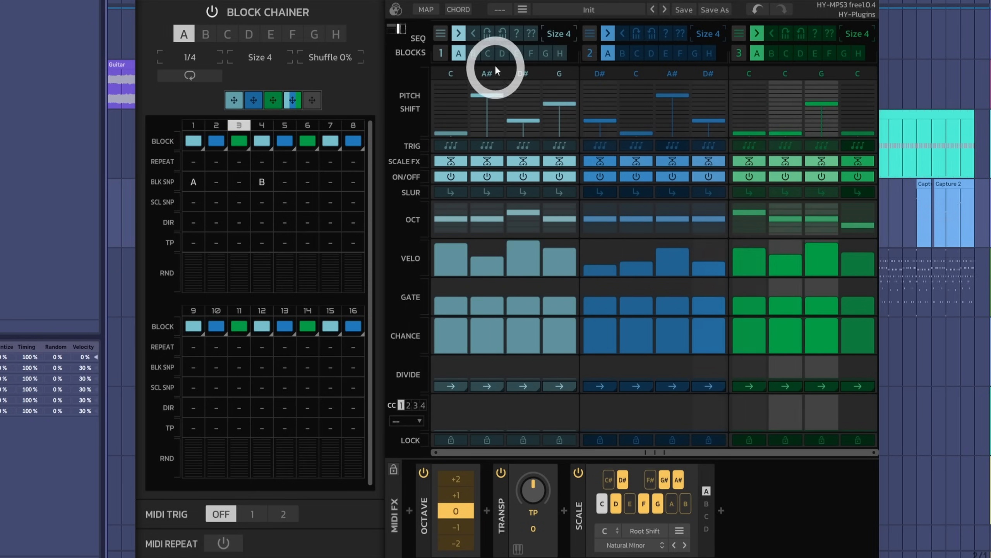
click(474, 52)
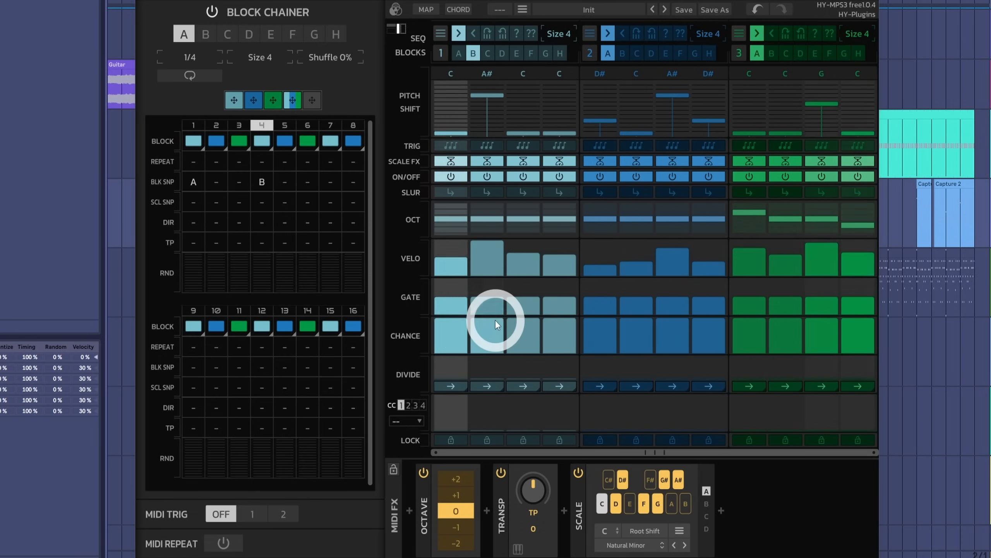
click(523, 227)
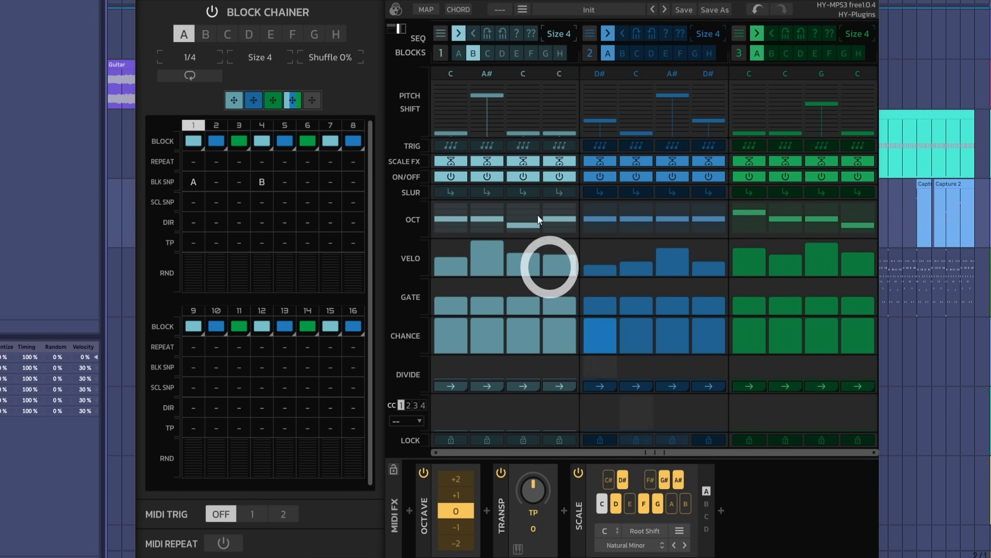
Raise the velocity of the third step in block 1's snapshot B to 127 and increase block 3's last step velocity.
drag(528, 253, 525, 223)
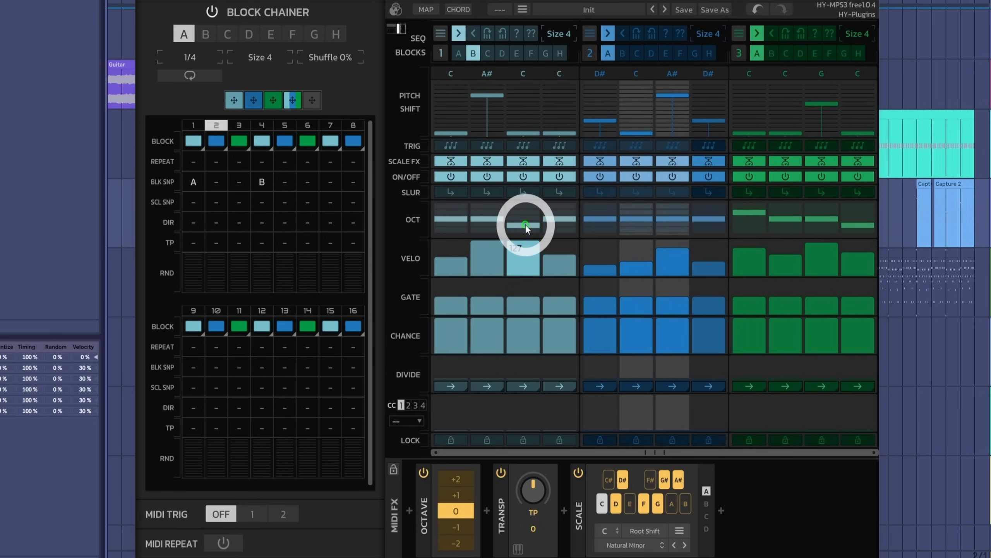
drag(864, 254, 865, 225)
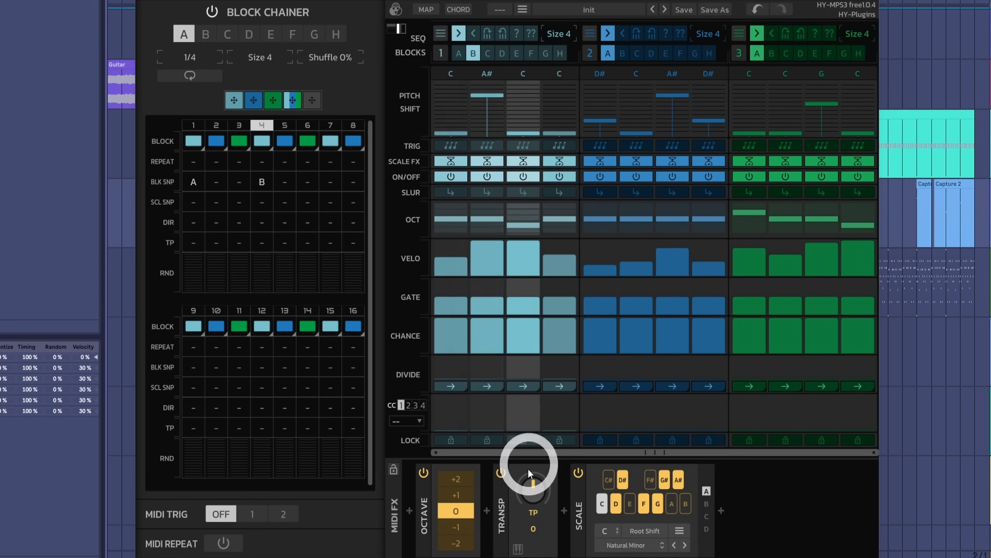
Try the pattern with octave +1 and different transpose amounts, and return both to 0.
click(463, 493)
click(460, 506)
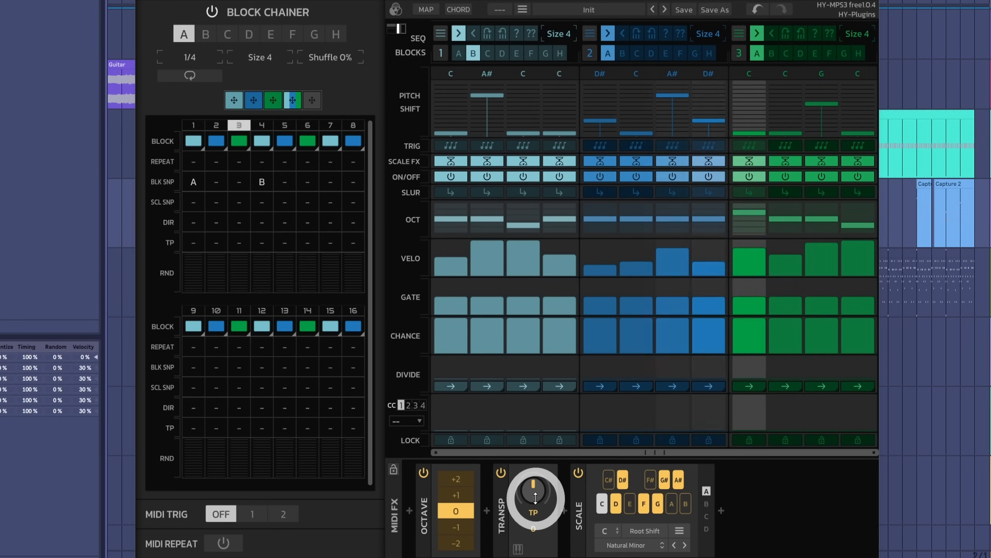
drag(537, 492, 532, 522)
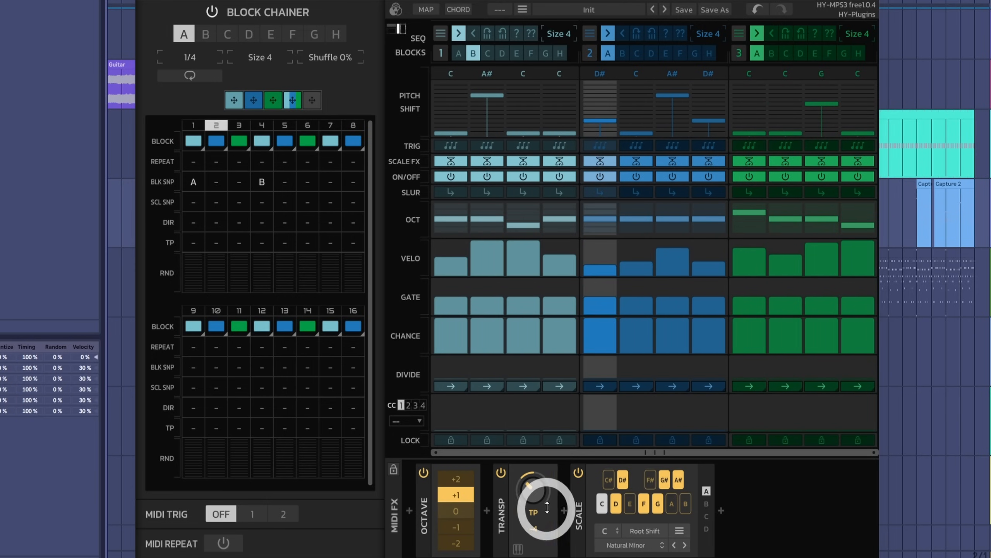
drag(533, 493, 538, 469)
click(472, 514)
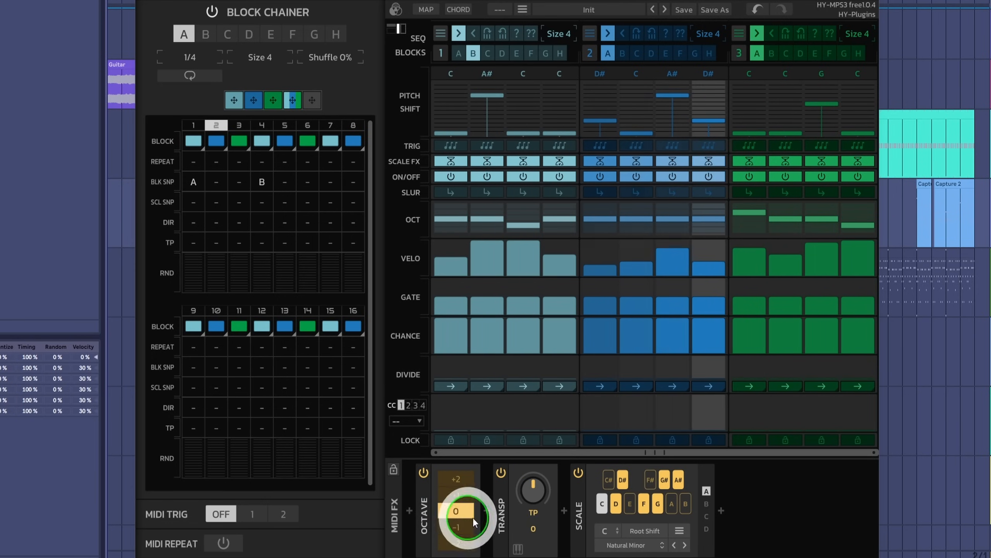
Turn on Root Shift for the Natural Minor scale effect.
click(640, 547)
click(784, 527)
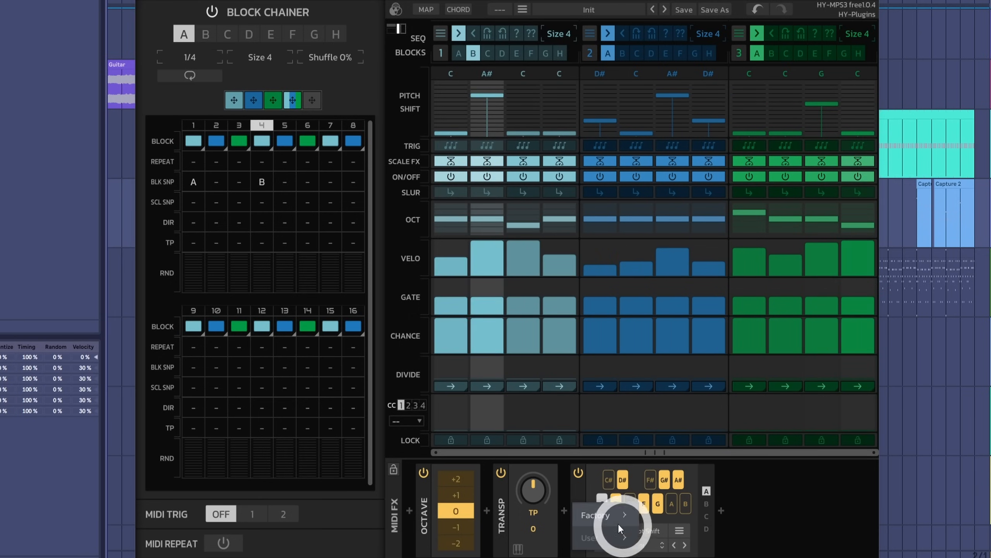
mouse_move(608, 522)
click(586, 495)
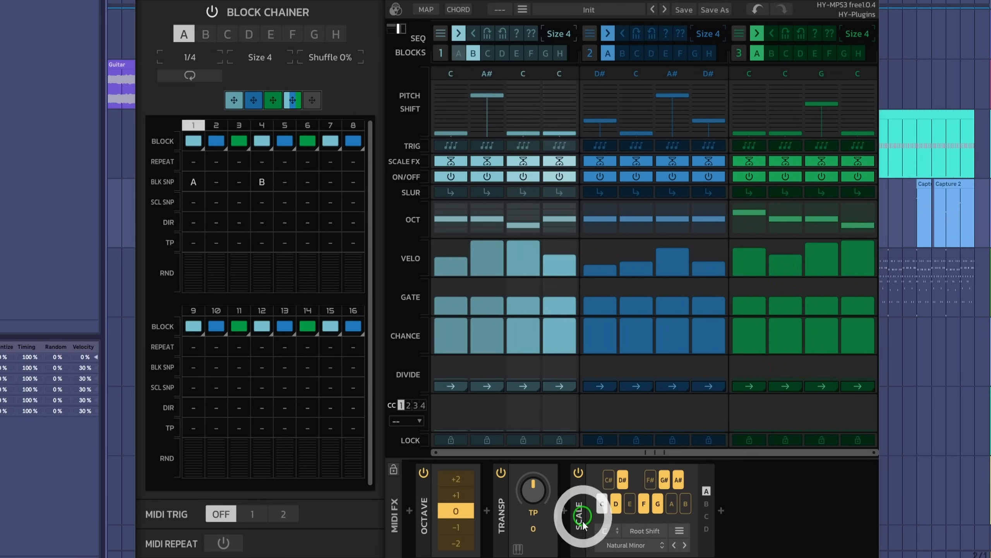
click(645, 531)
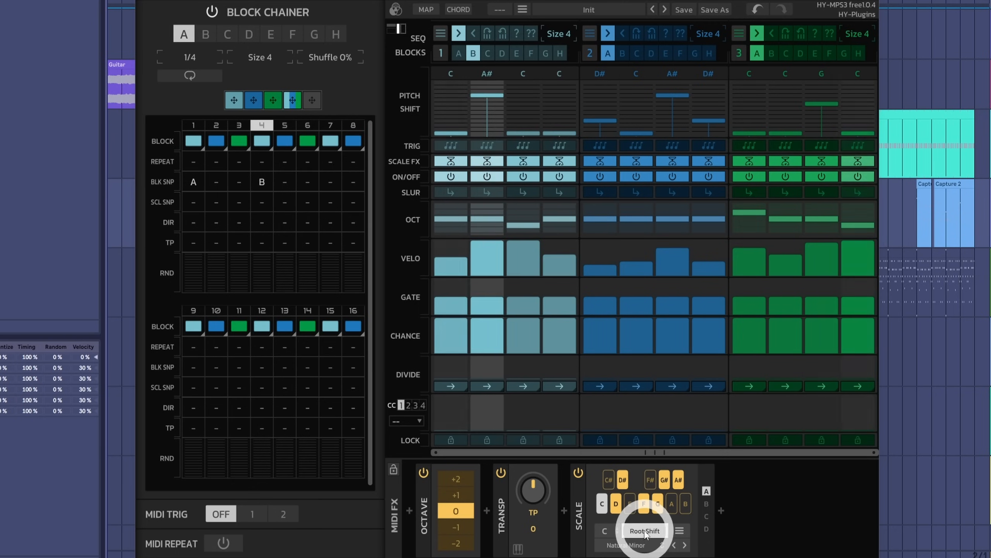
Try the scale root at G, D# and G# during playback, and return it to C.
click(607, 530)
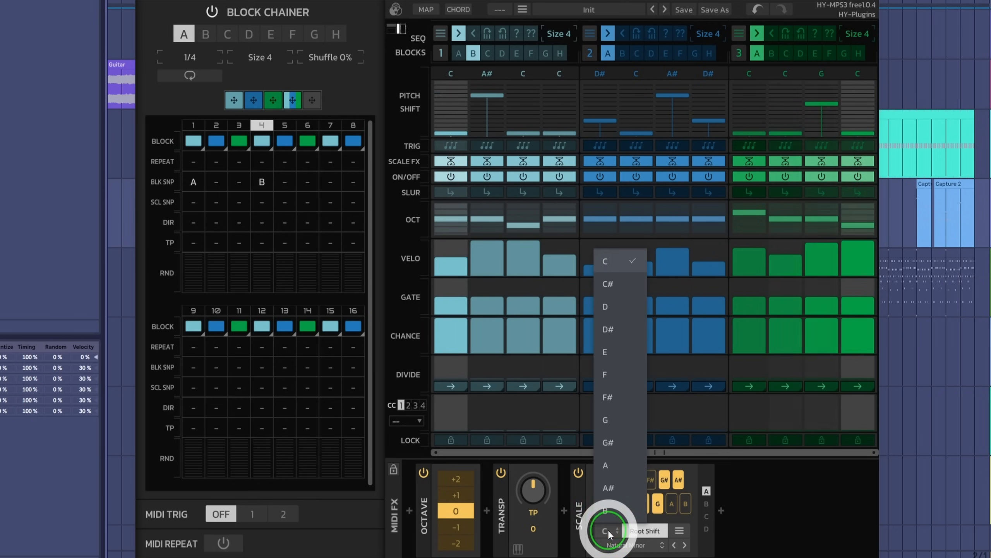
click(623, 422)
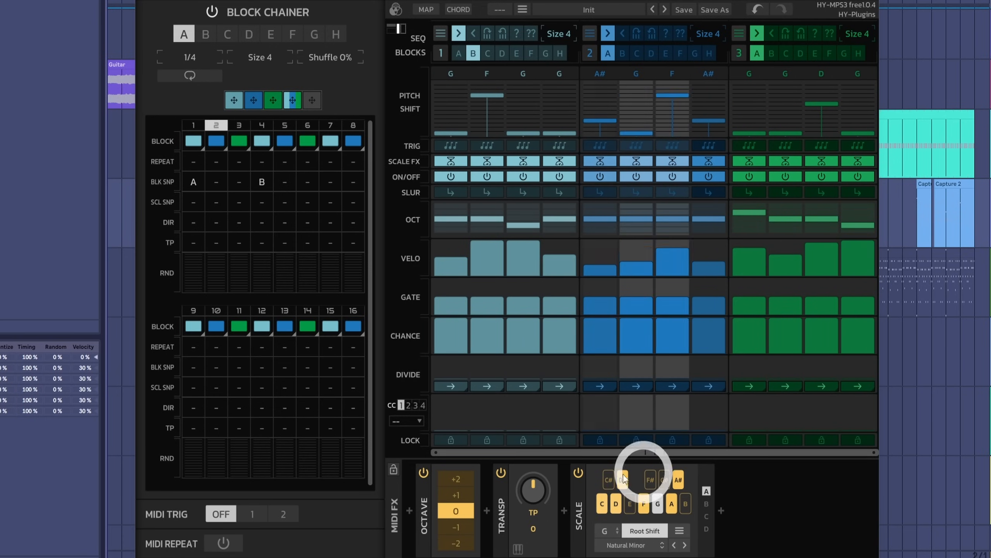
drag(521, 525, 600, 522)
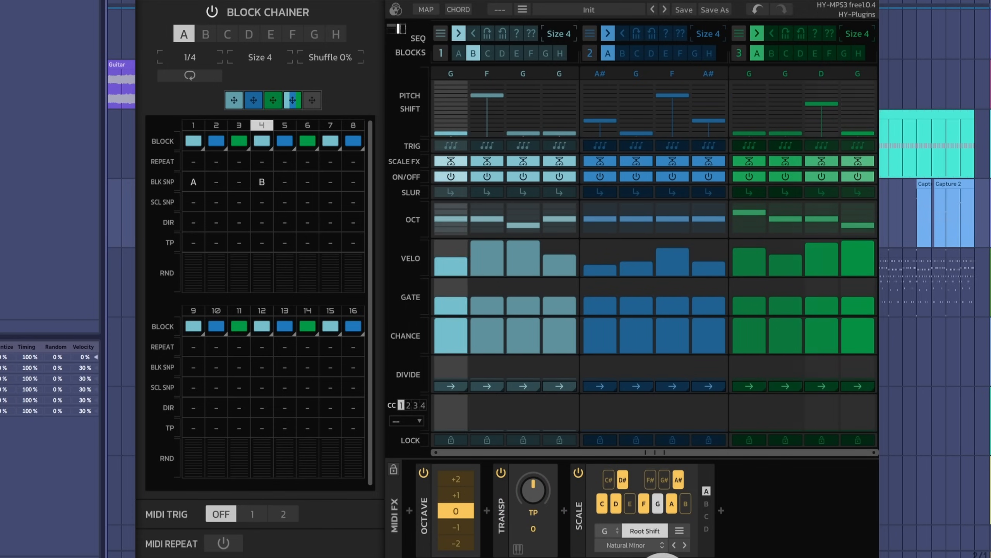
click(605, 531)
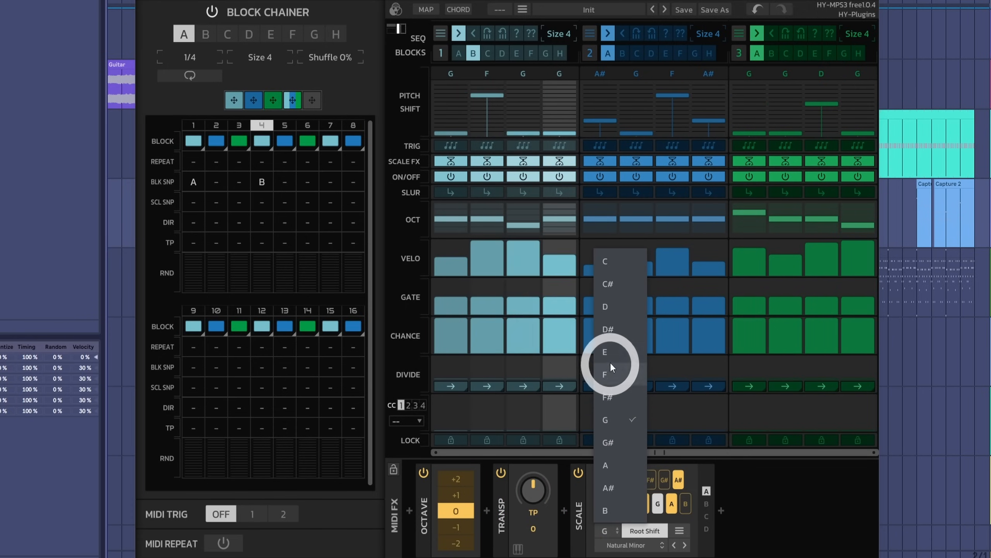
click(617, 333)
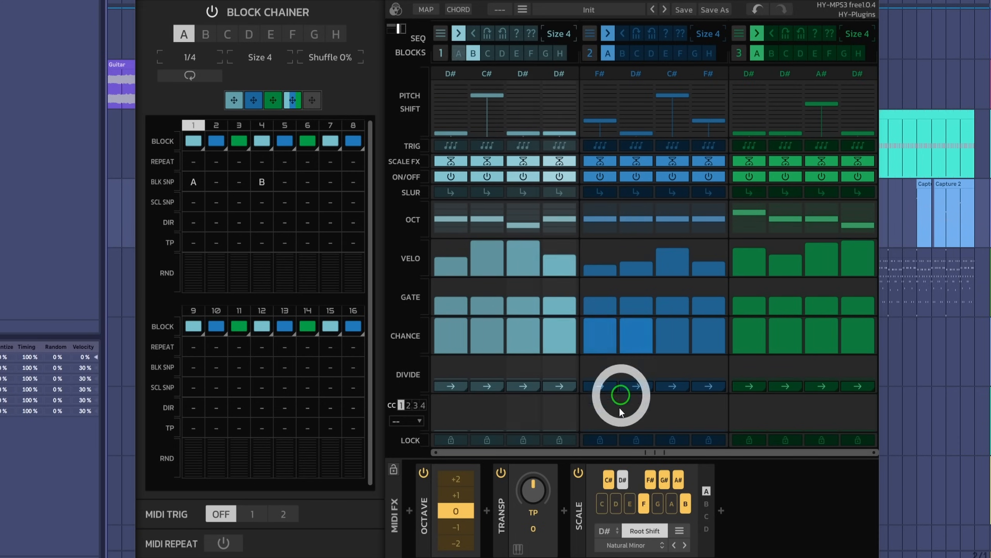
click(612, 530)
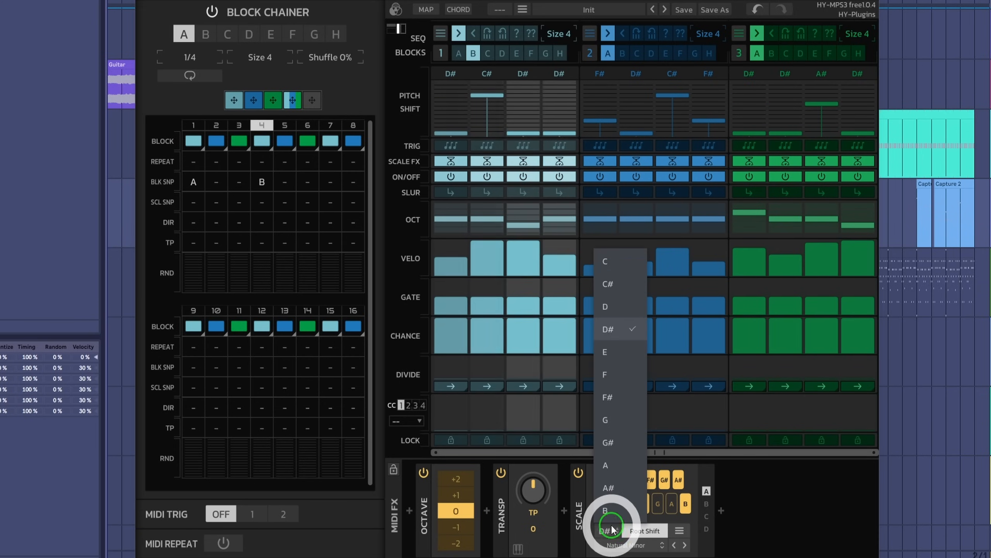
click(620, 448)
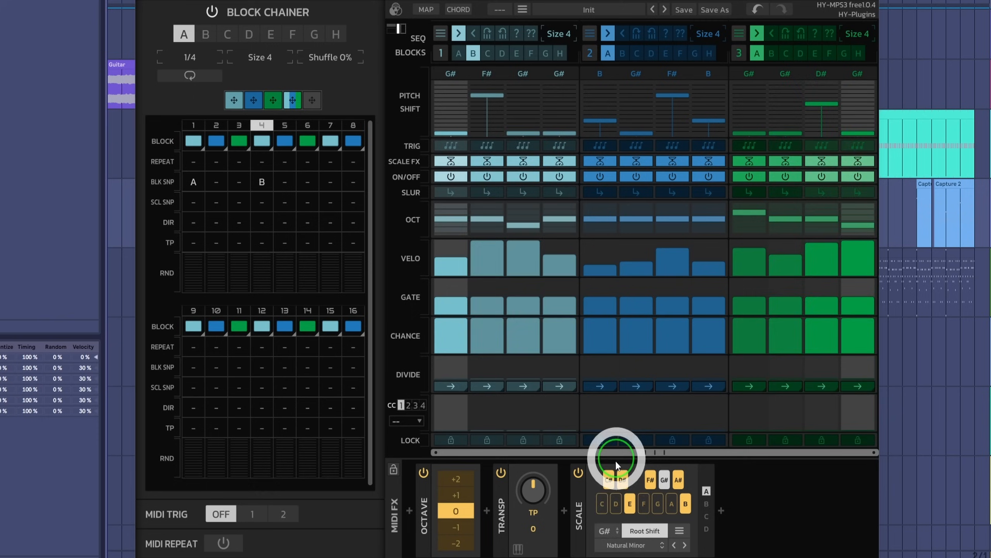
click(605, 531)
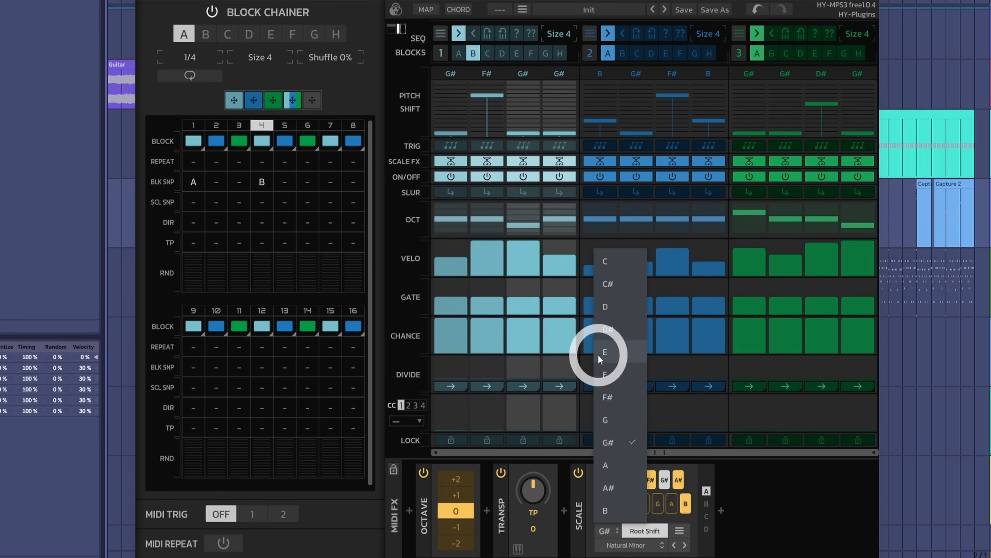
click(615, 265)
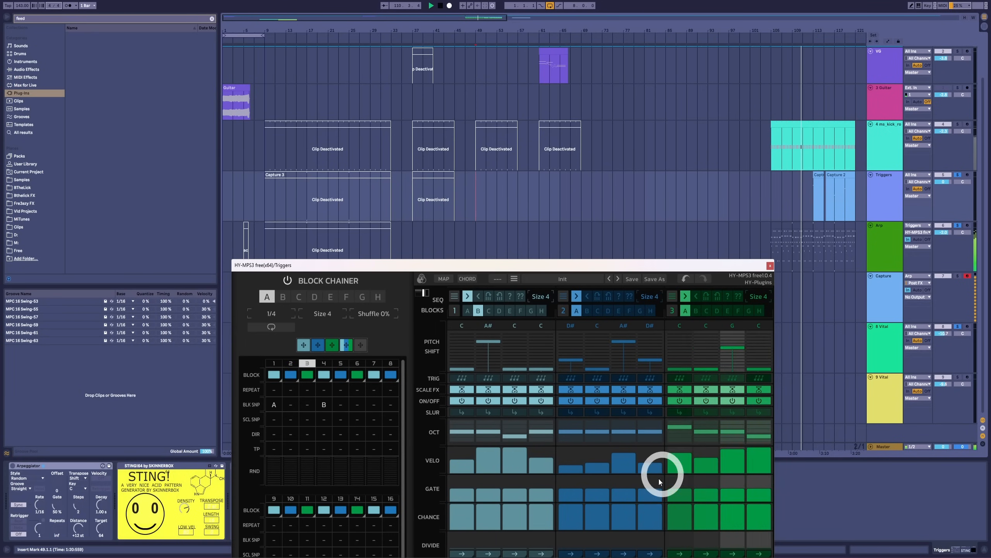
Automate the scale root on the Triggers track from bar 75 in descending steps from G through E to C while playing.
drag(627, 268, 429, 263)
key(a)
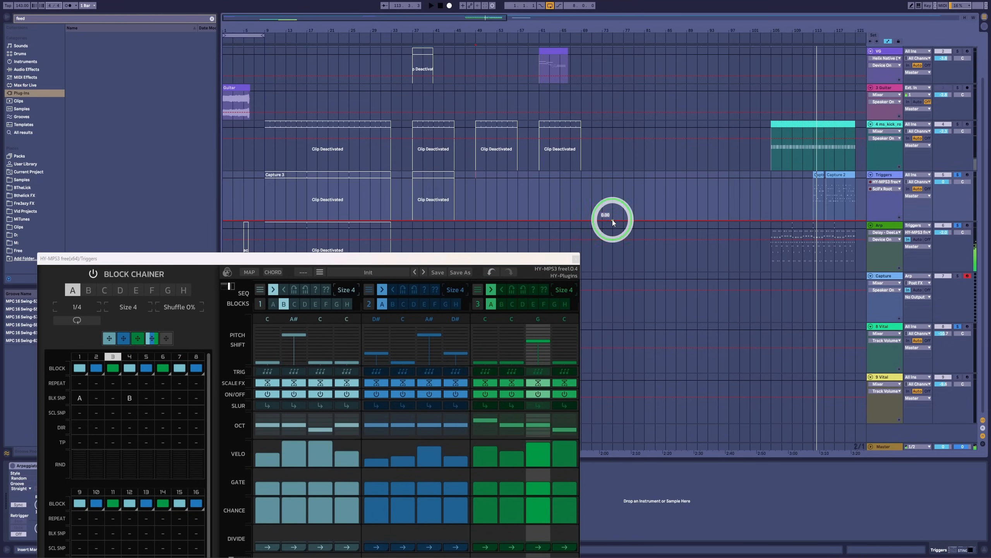
key(space)
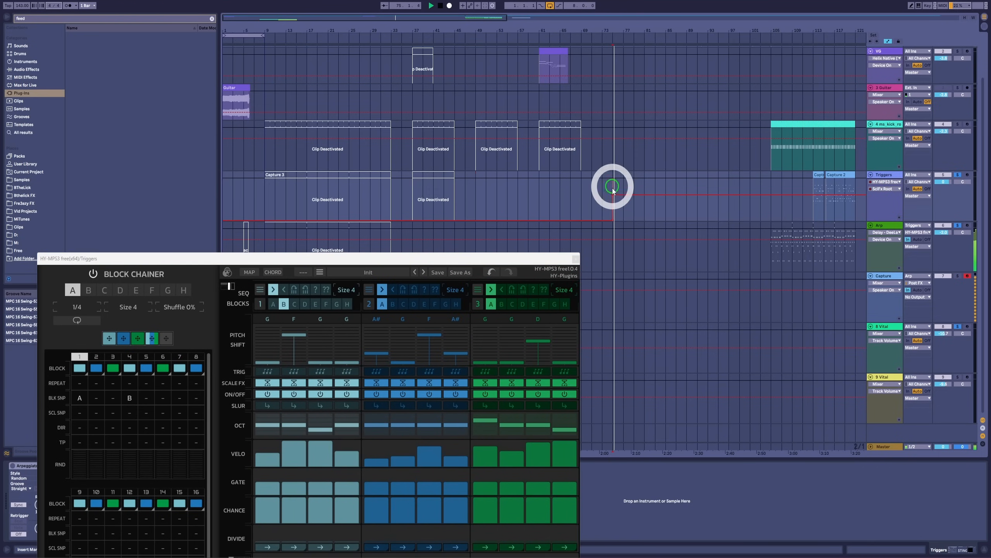
mouse_move(482, 256)
mouse_down()
mouse_move(495, 160)
mouse_move(474, 79)
mouse_up()
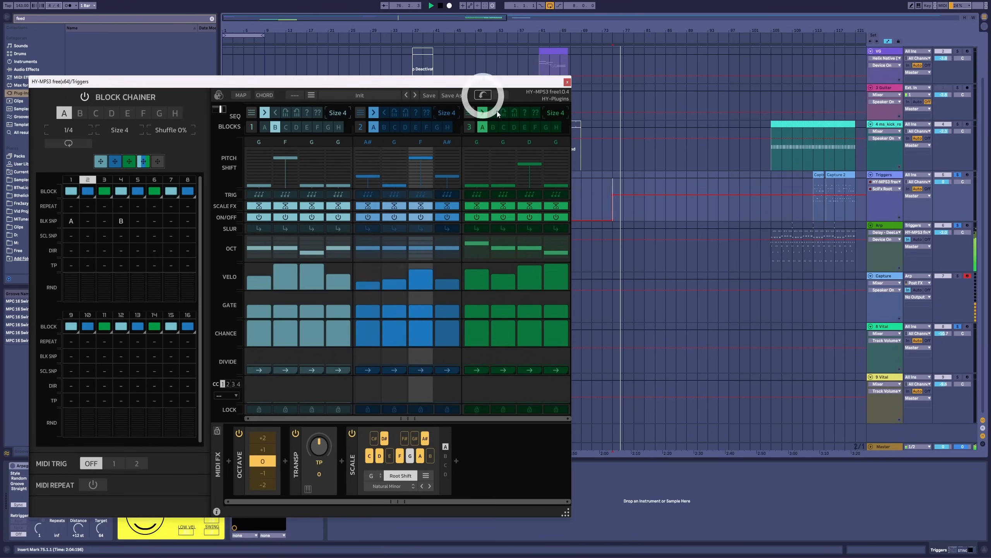
drag(637, 196, 640, 197)
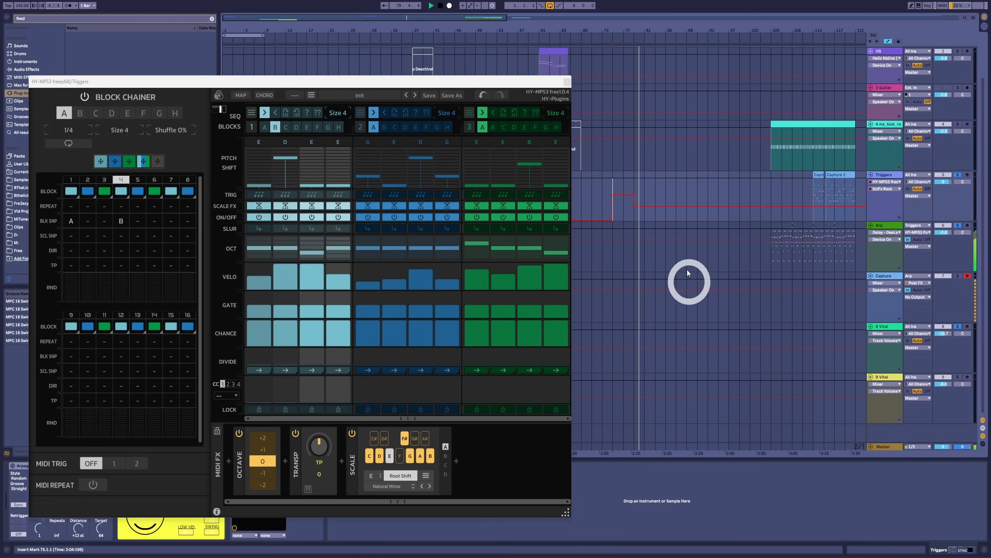
click(651, 206)
drag(650, 206, 658, 219)
click(654, 216)
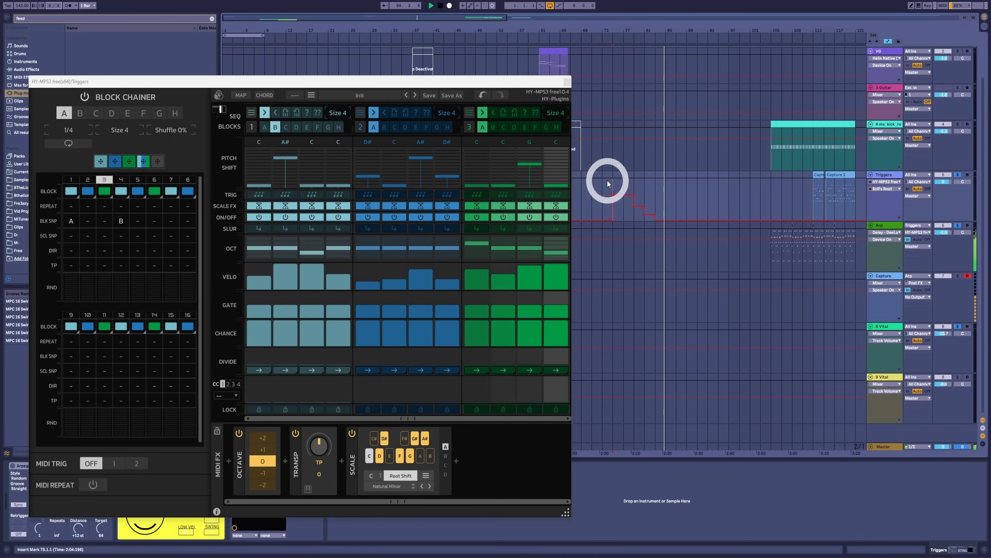
Clear the root automation on the Triggers track between bars 73 and 83 and put the plugin window away.
drag(608, 178, 655, 221)
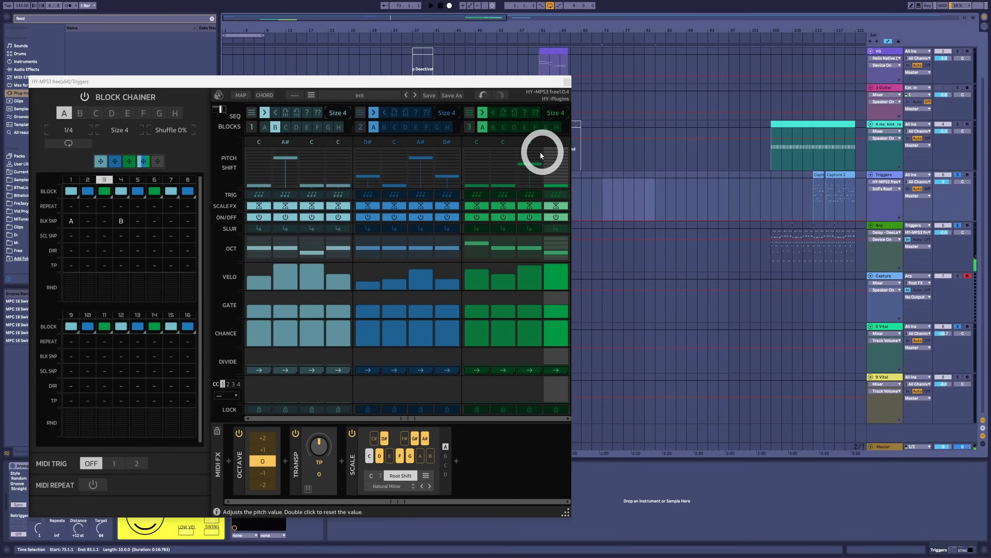
drag(517, 91, 730, 47)
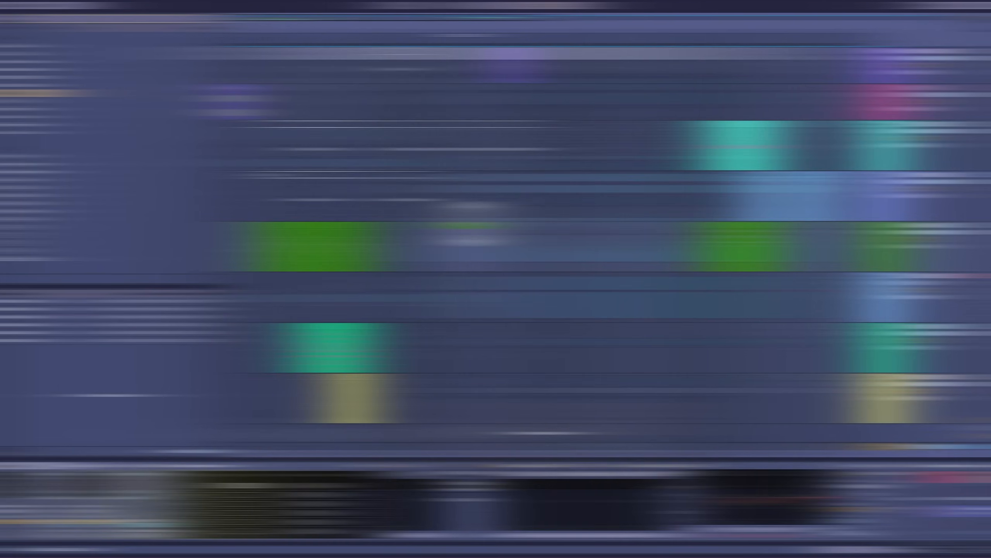
Examine the empty Arp clip at bar 49 and the G3 notes in the first bar of the Arp clip at bar 9.
click(472, 223)
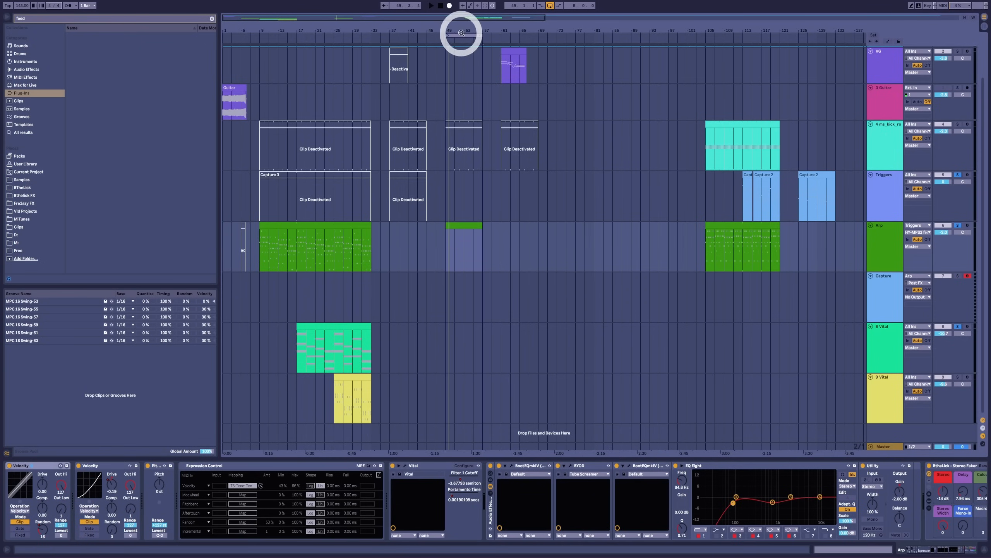
drag(461, 33, 463, 34)
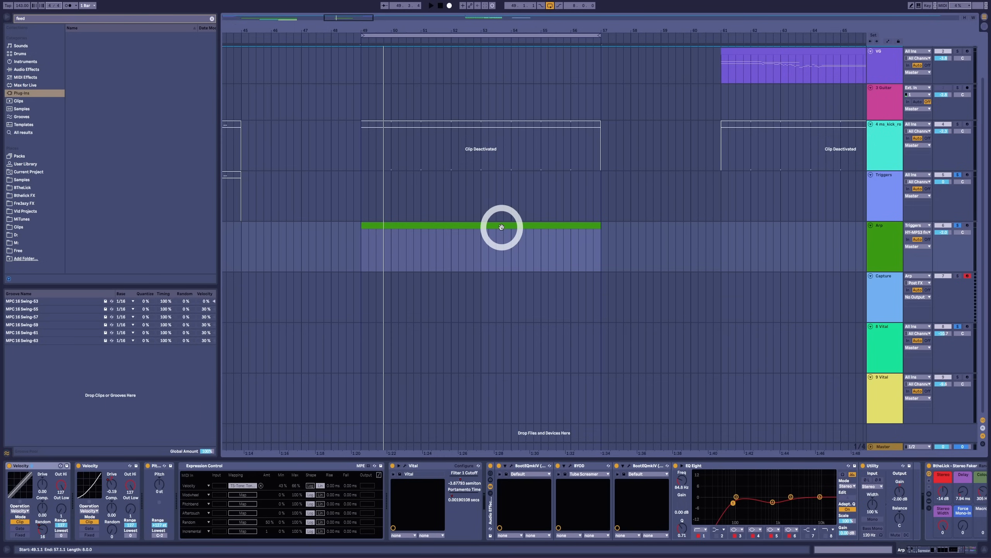
double_click(501, 227)
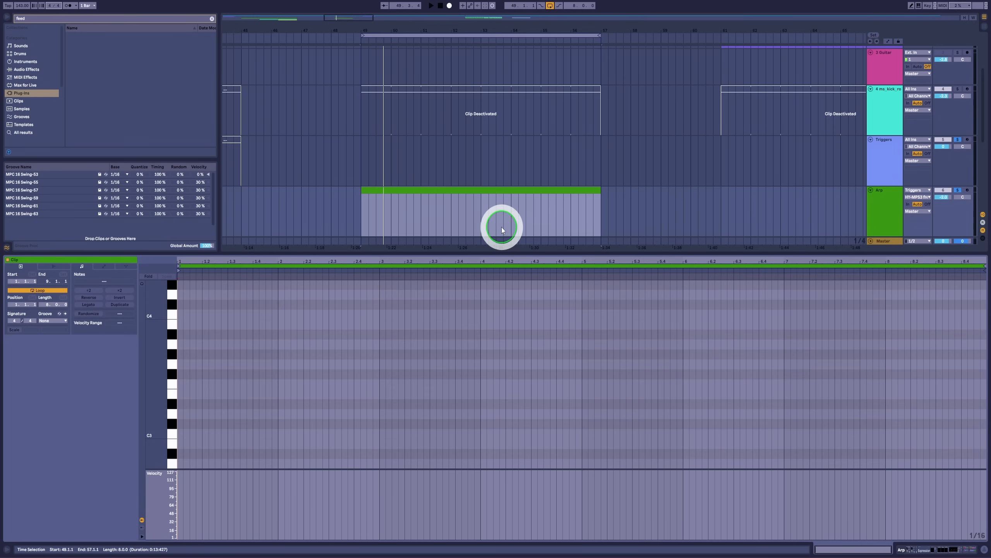
key(shift+Tab)
drag(414, 29, 414, 27)
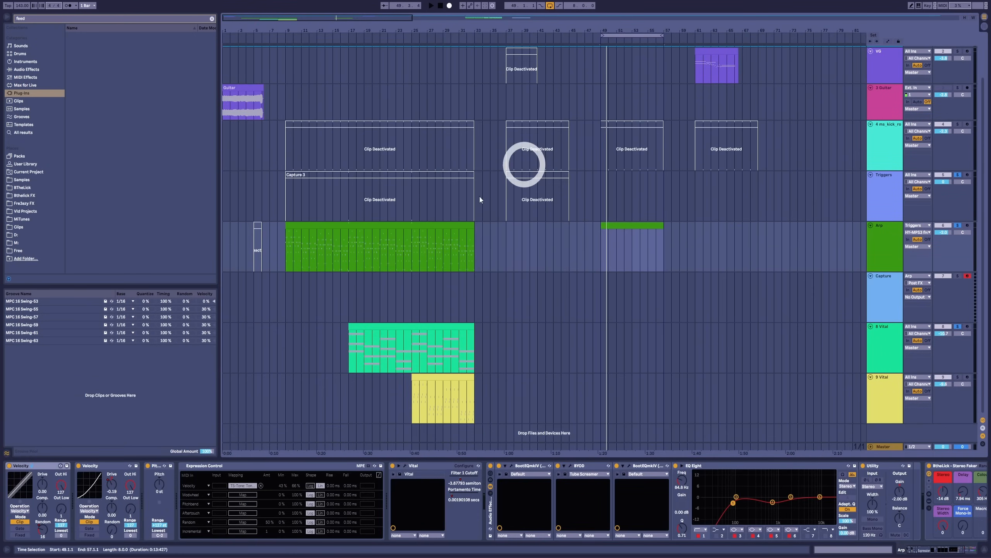
double_click(422, 233)
click(334, 293)
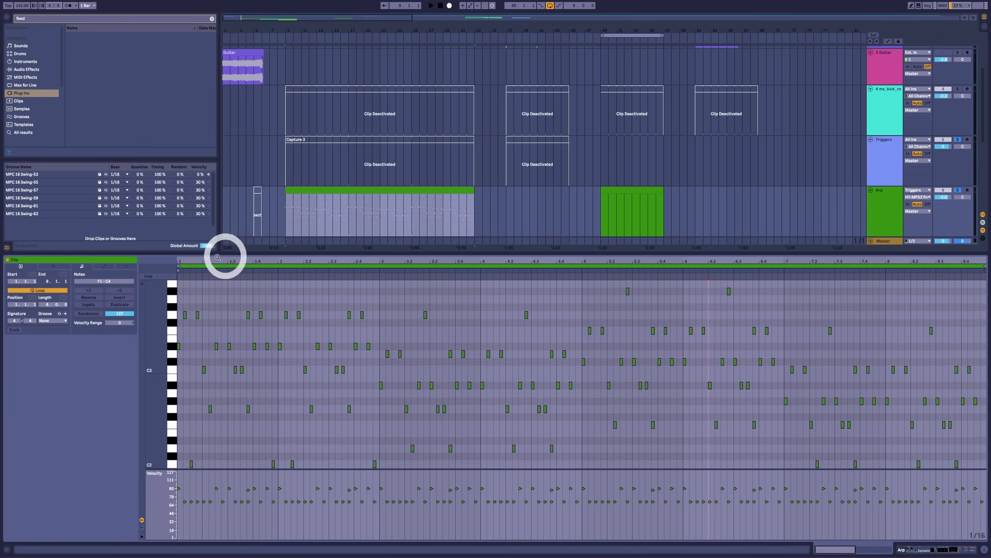
drag(179, 258, 208, 261)
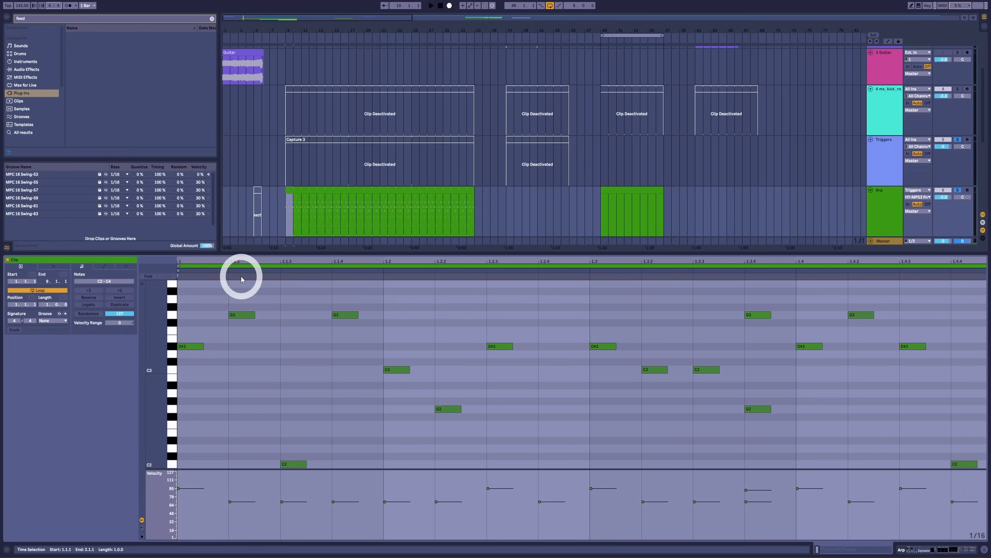
drag(233, 299, 882, 330)
click(496, 258)
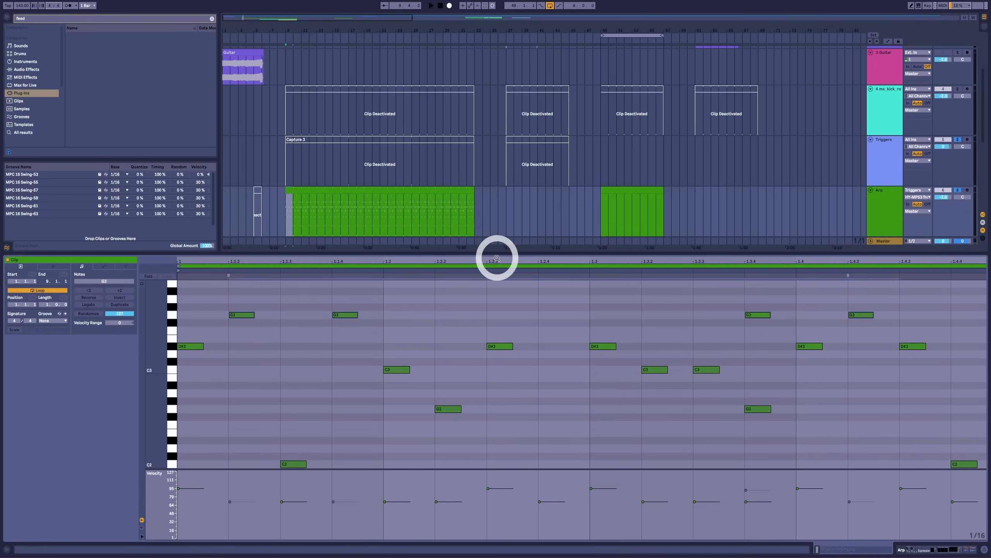
Enter a one-bar pattern of C3 and D#3 sixteenth notes in the empty Arp clip at bar 49, starting on C3.
click(620, 192)
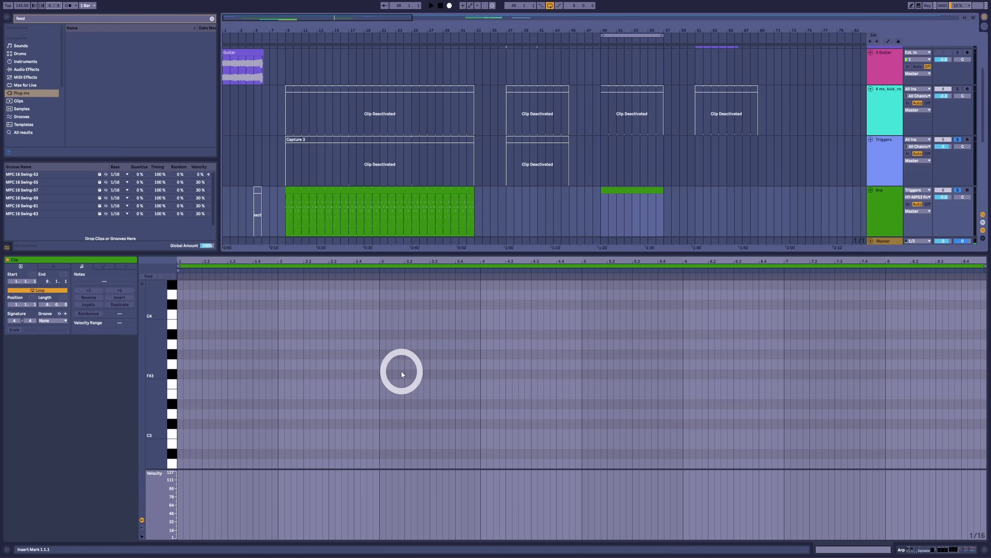
double_click(180, 435)
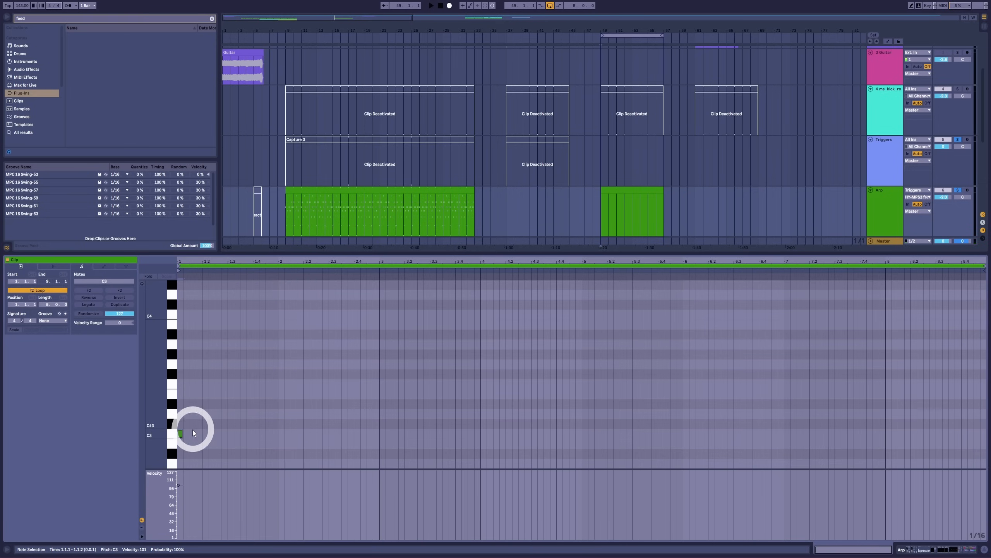
click(192, 402)
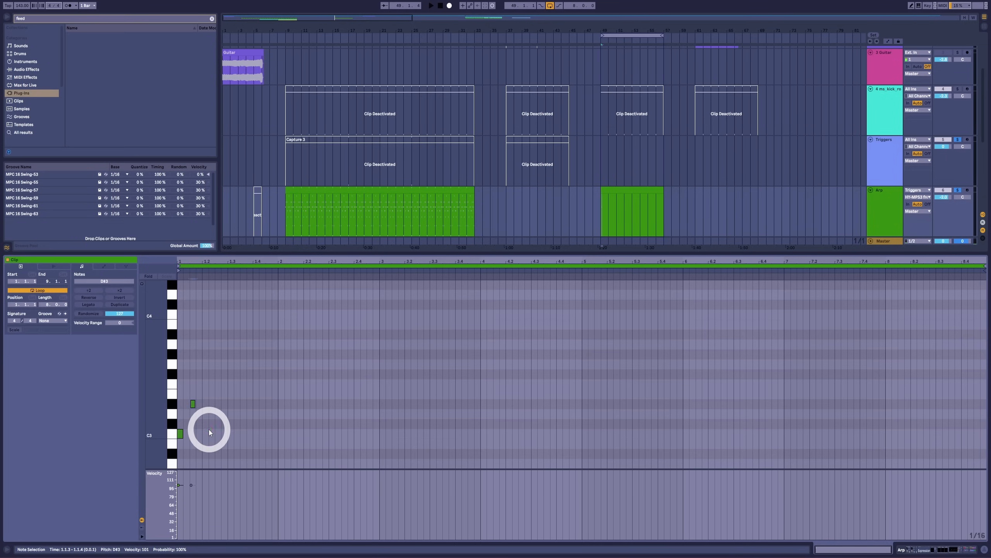
click(212, 407)
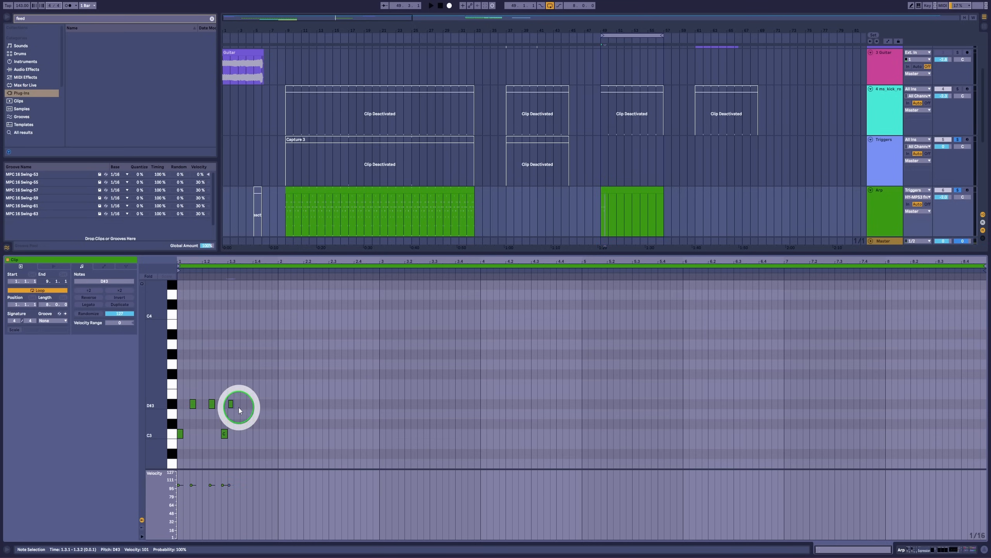
click(257, 434)
Play the new Arp clip and set its loop length to the one-bar pattern.
click(608, 191)
key(space)
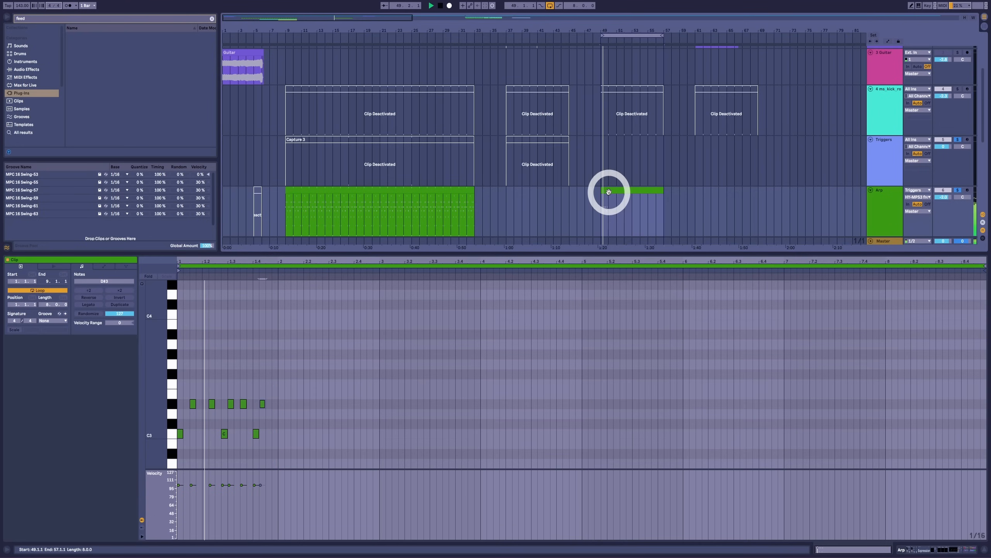
click(288, 376)
key(space)
drag(297, 343, 158, 450)
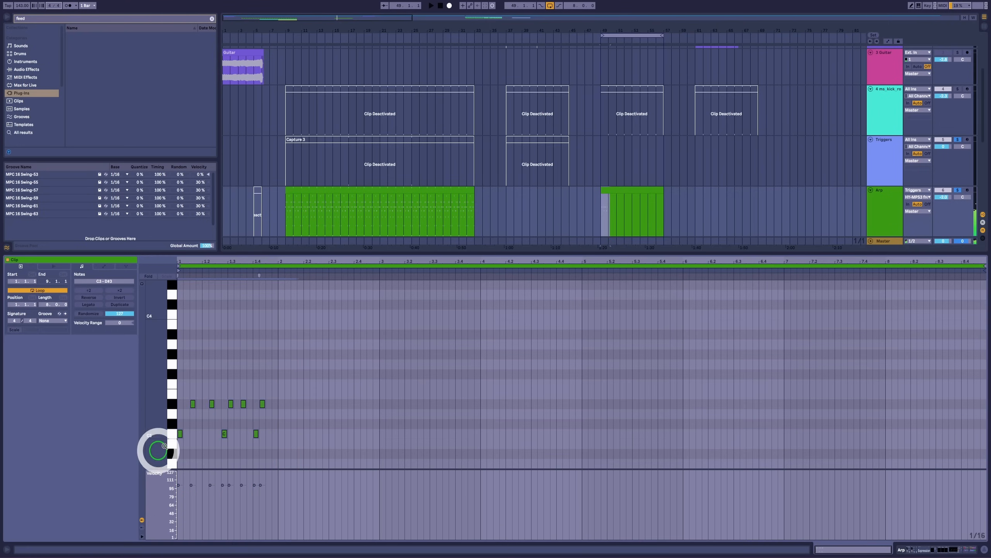
Try an A#2 note at 1.4.2 in the looped bar and select the pattern's D#3 notes.
drag(188, 434, 473, 455)
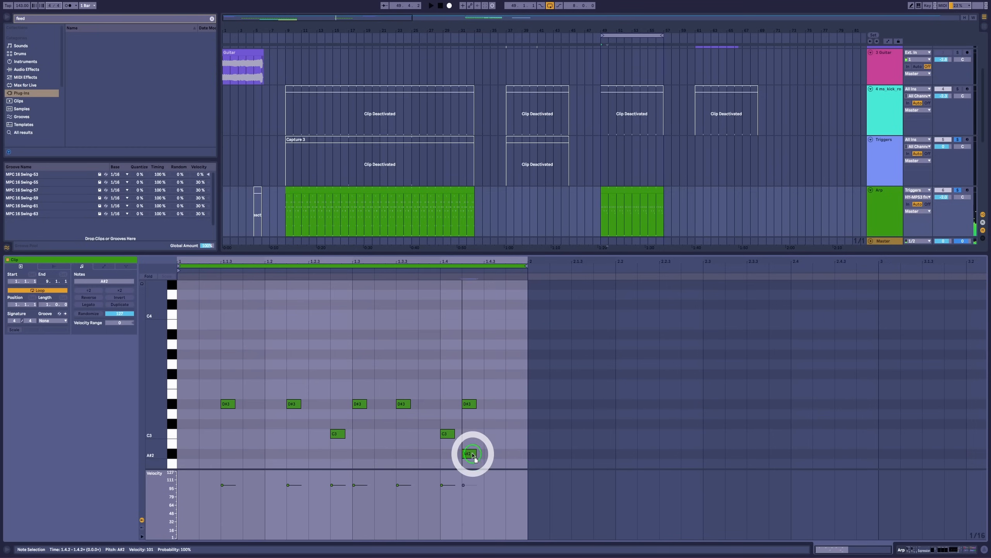
drag(216, 379, 527, 407)
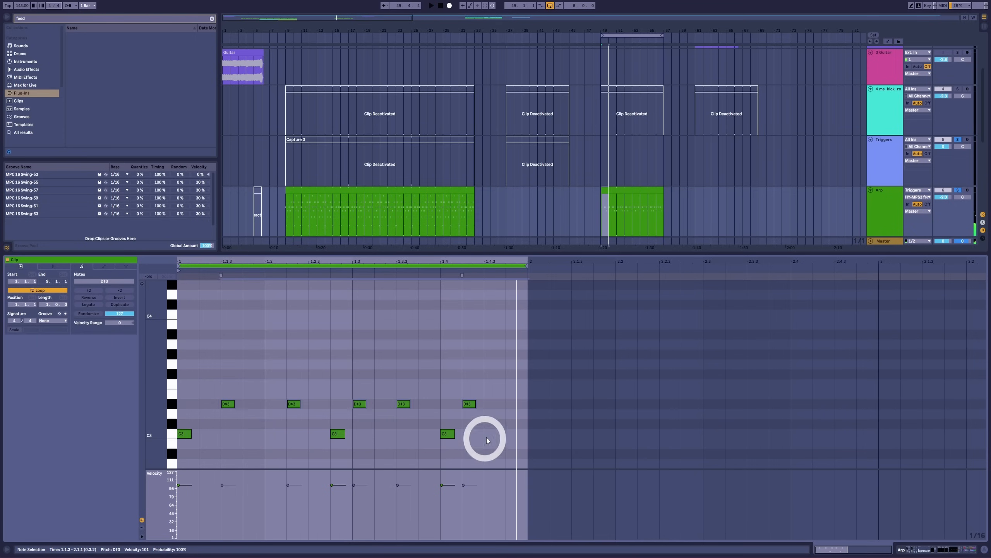
Activate the kick clip at bar 49, play the new Arp clip and solo the kick track alongside it.
click(618, 88)
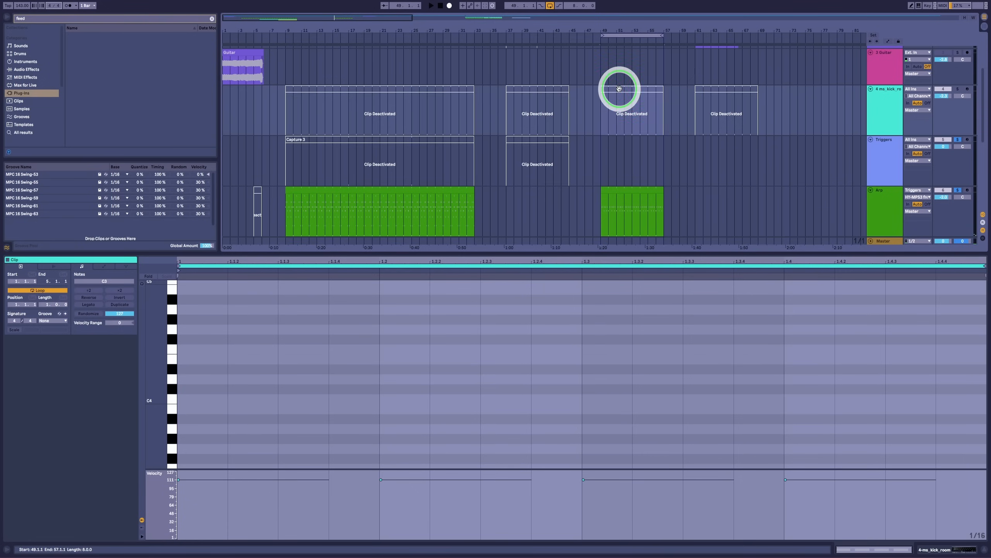
click(622, 190)
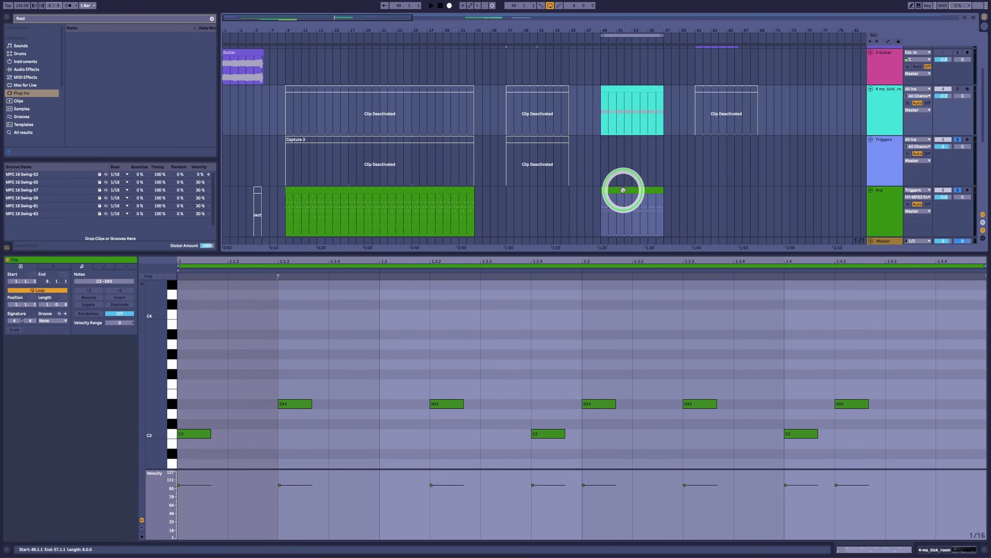
key(space)
click(946, 89)
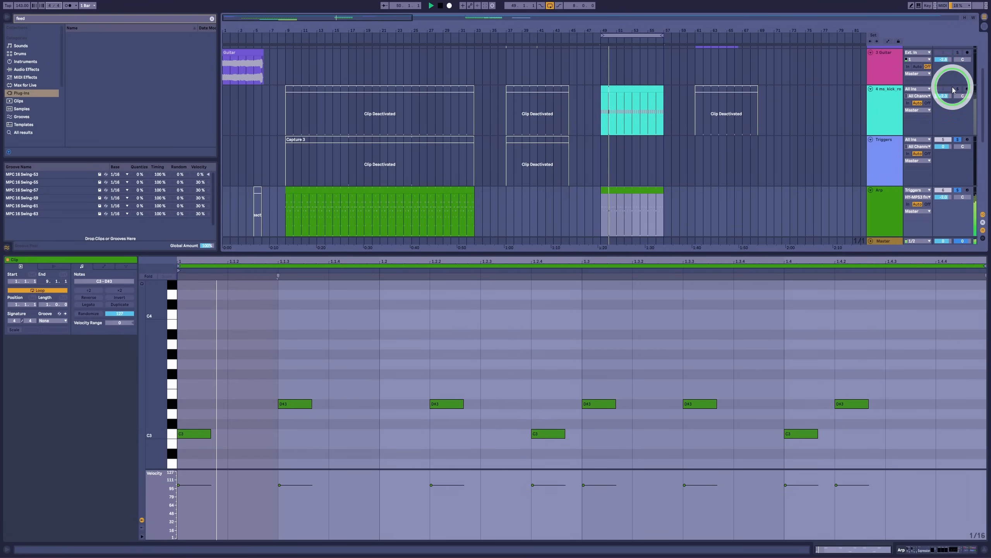
click(951, 88)
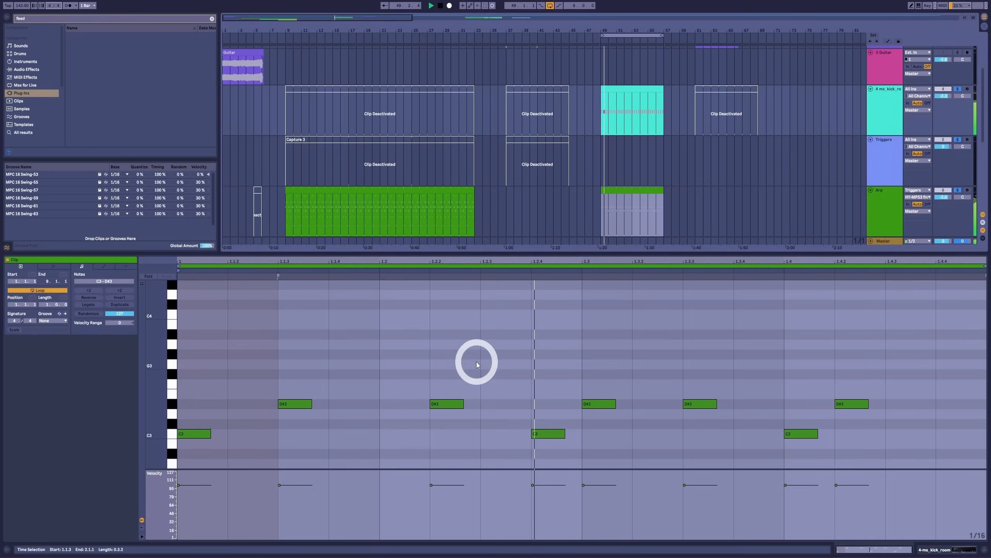
scroll(467, 366, down, 2)
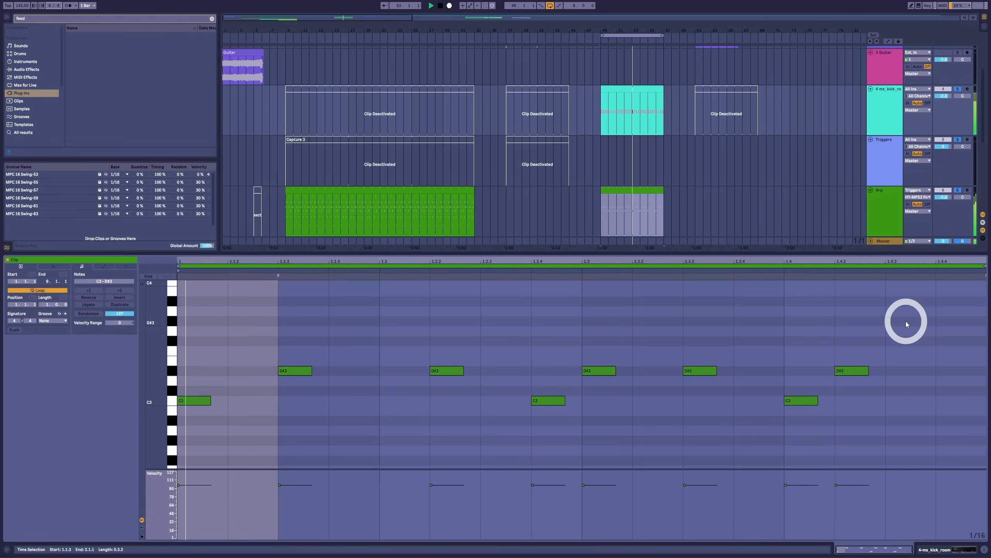
scroll(385, 341, down, 2)
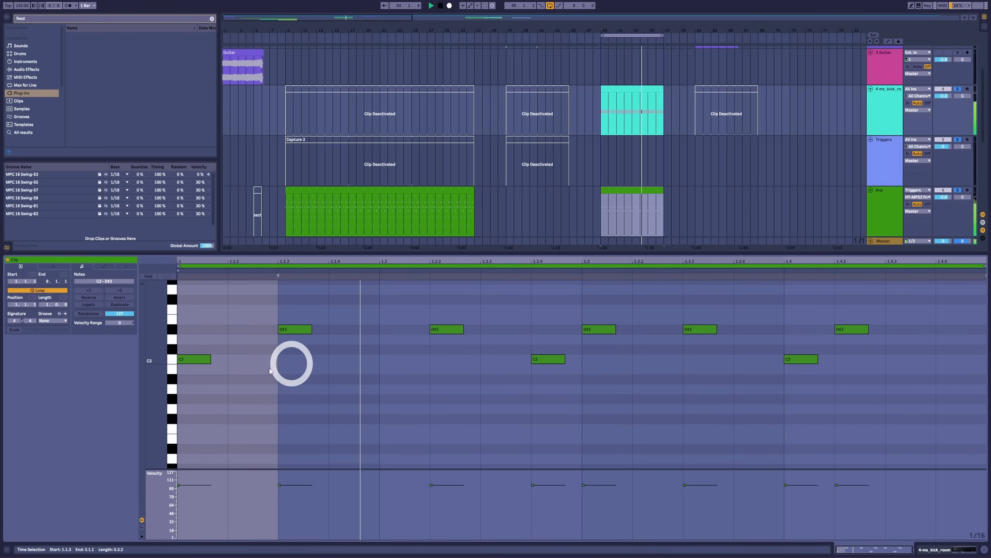
Raise the D#3 note at 1.3 in the one-bar Arp pattern to G3.
drag(144, 356, 146, 351)
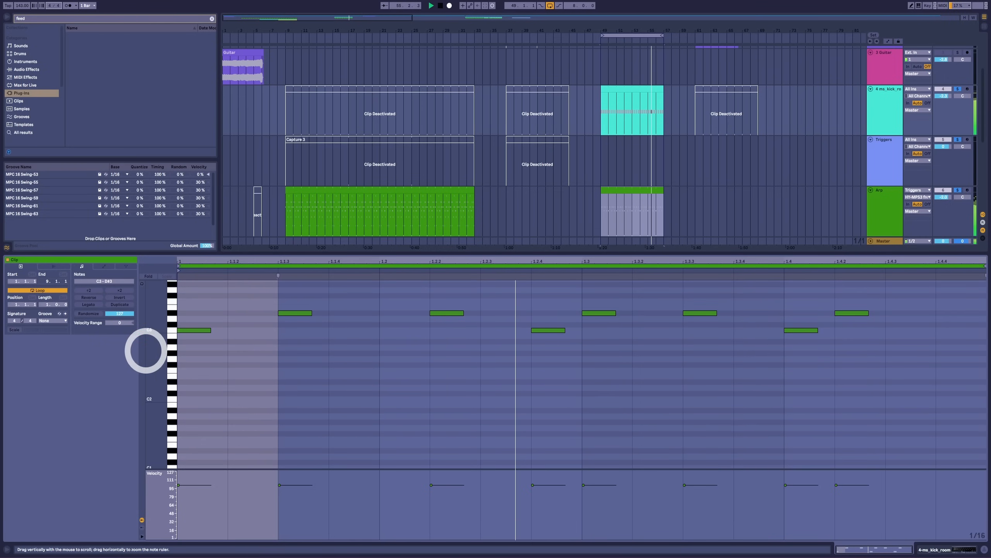
click(246, 380)
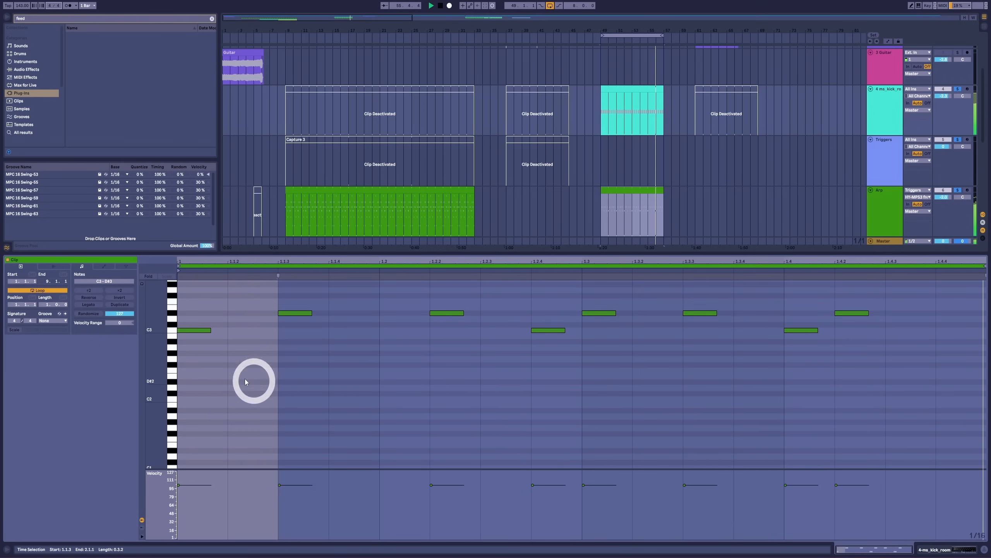
click(196, 366)
drag(217, 393, 251, 386)
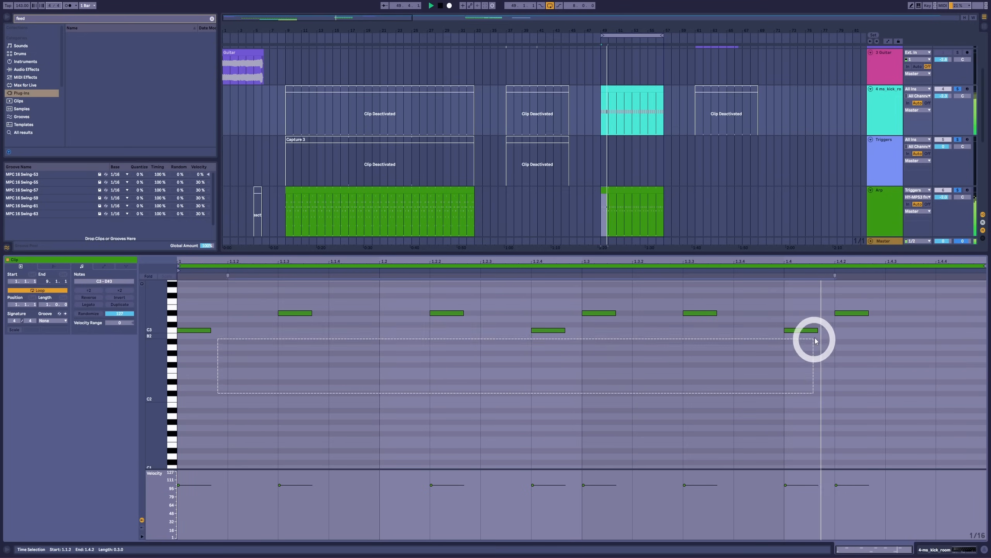
drag(869, 300, 306, 316)
scroll(547, 339, up, 2)
drag(594, 323, 604, 354)
drag(591, 317, 602, 369)
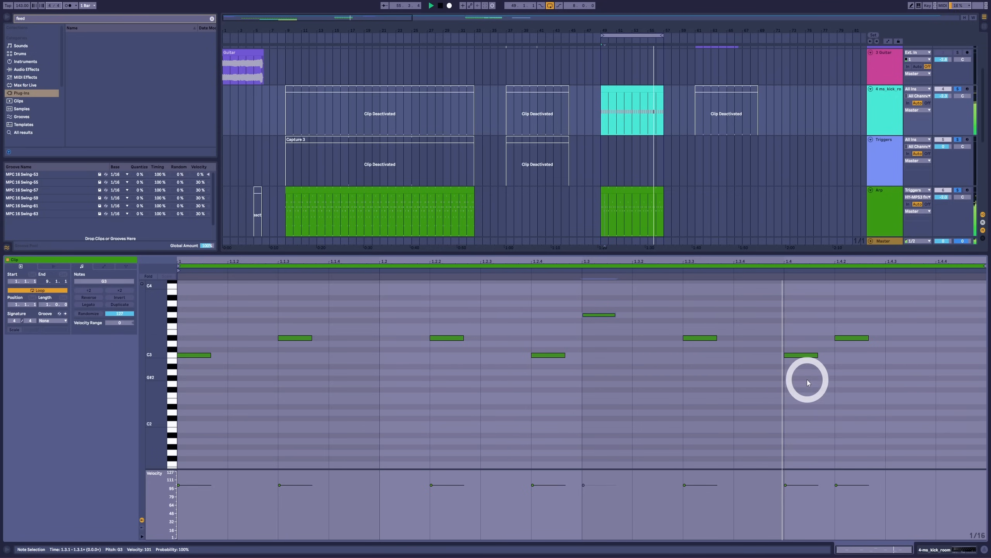
Raise the D#3 note at 1.4.2 to B3, trying C4 on the way.
scroll(804, 379, down, 2)
scroll(812, 385, up, 4)
click(844, 371)
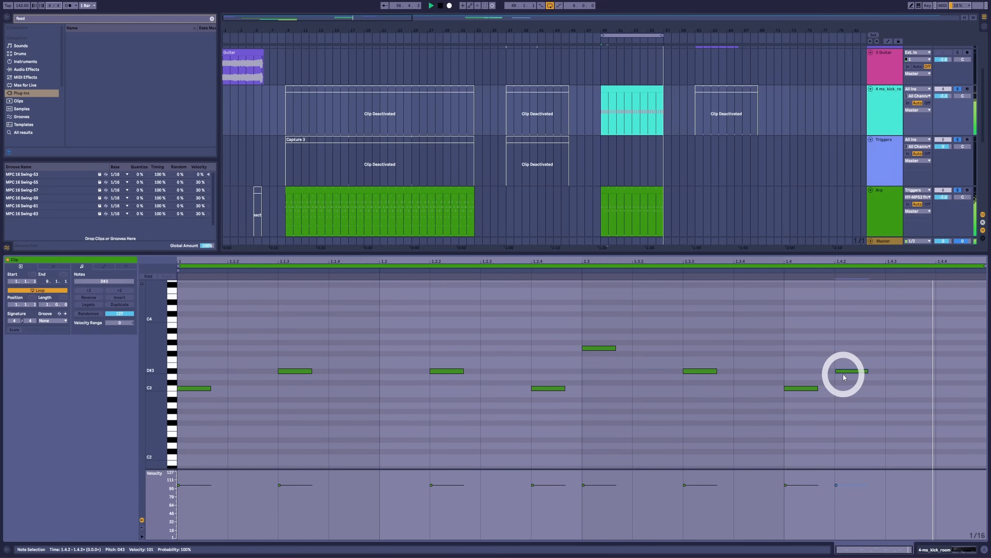
key(Up)
key(Up)
key(Up)
key(Up)
key(Up)
key(Up)
key(Up)
key(Up)
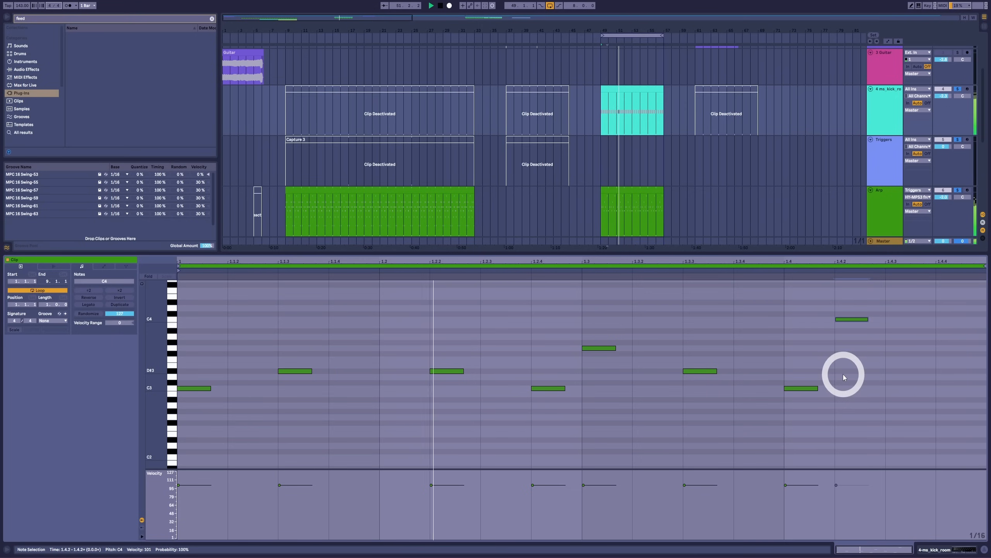
key(Down)
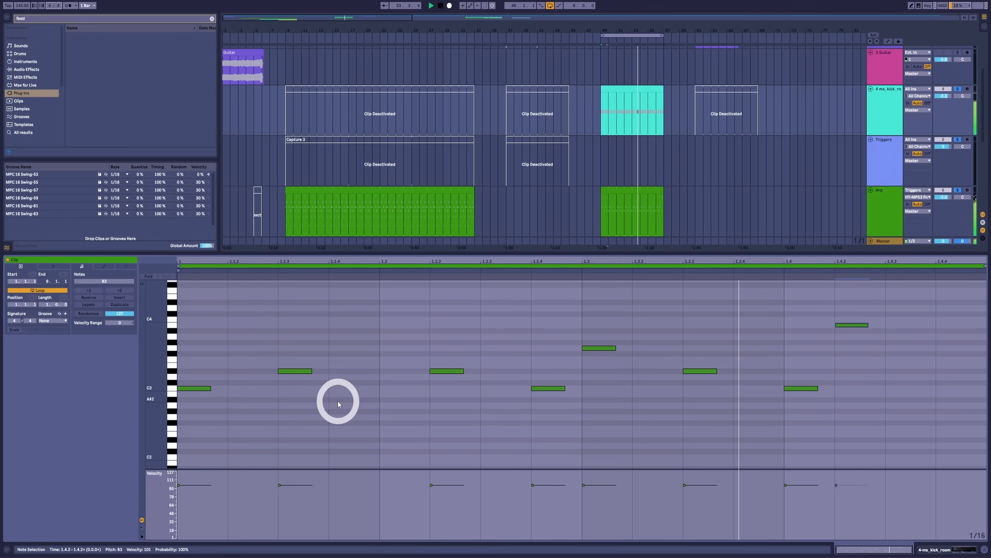
Add a low C1 note at 1.1.2 and a slightly shorter C2 note at 1.1.4.
drag(177, 361, 254, 454)
click(275, 391)
scroll(266, 443, down, 5)
drag(251, 344, 272, 406)
scroll(269, 387, up, 2)
drag(163, 334, 162, 334)
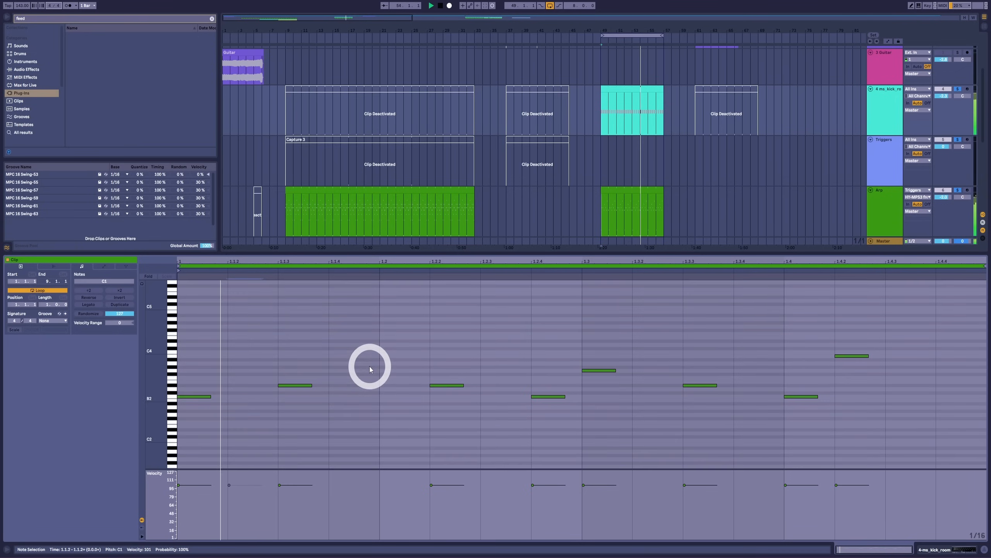
drag(162, 349, 257, 383)
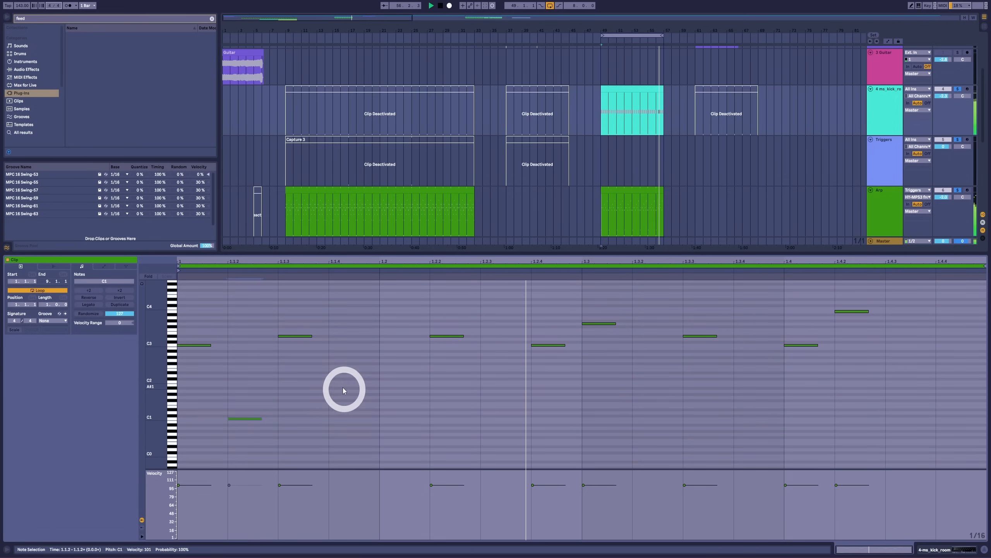
click(374, 385)
drag(380, 380, 355, 381)
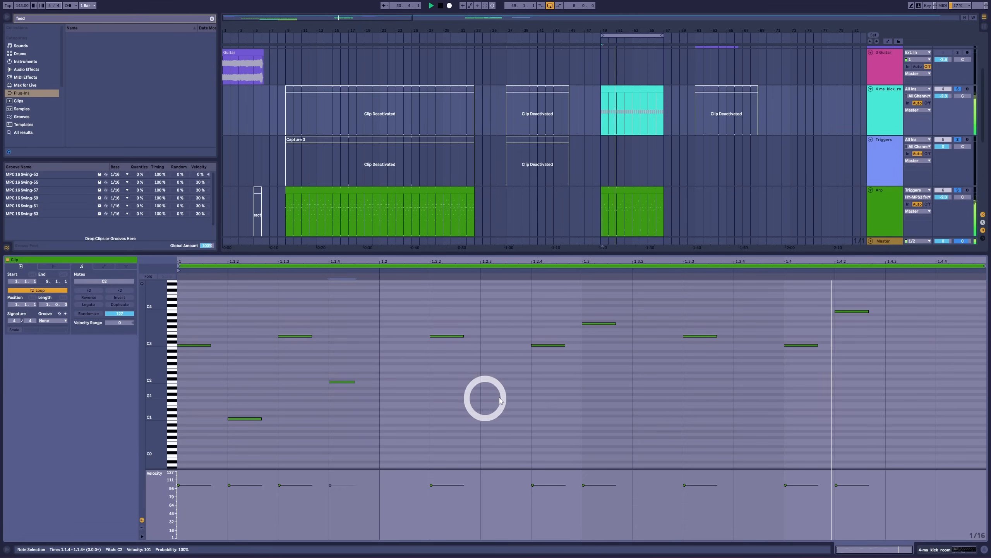
Copy the C2 note to 1.2, try it at G2 and C2, and set it to C3.
drag(337, 386, 400, 385)
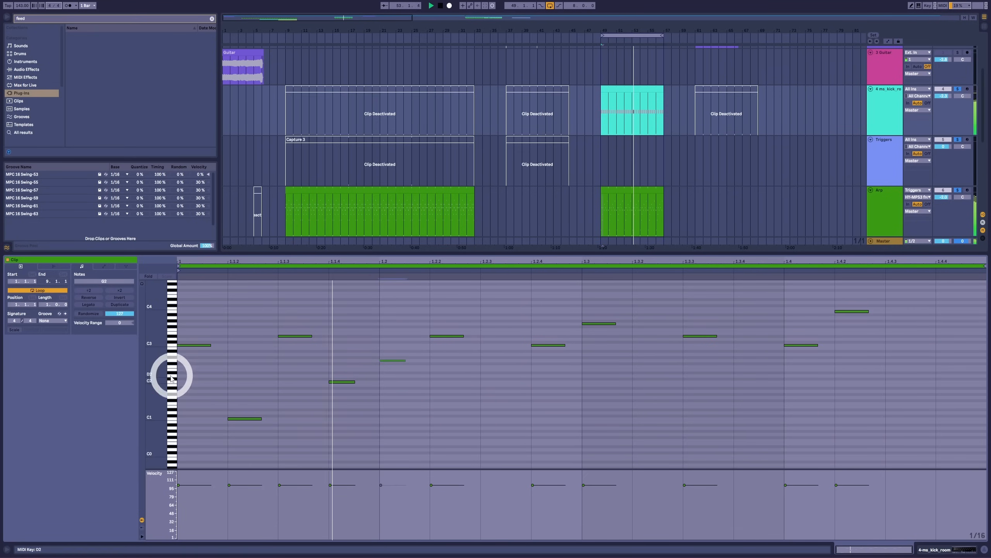
drag(172, 372, 168, 369)
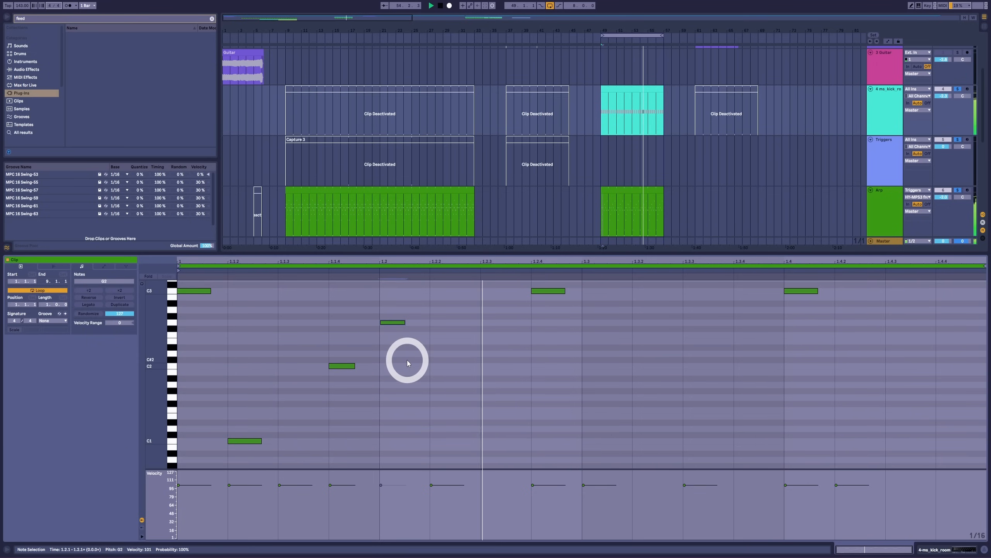
scroll(416, 353, up, 3)
scroll(441, 386, down, 2)
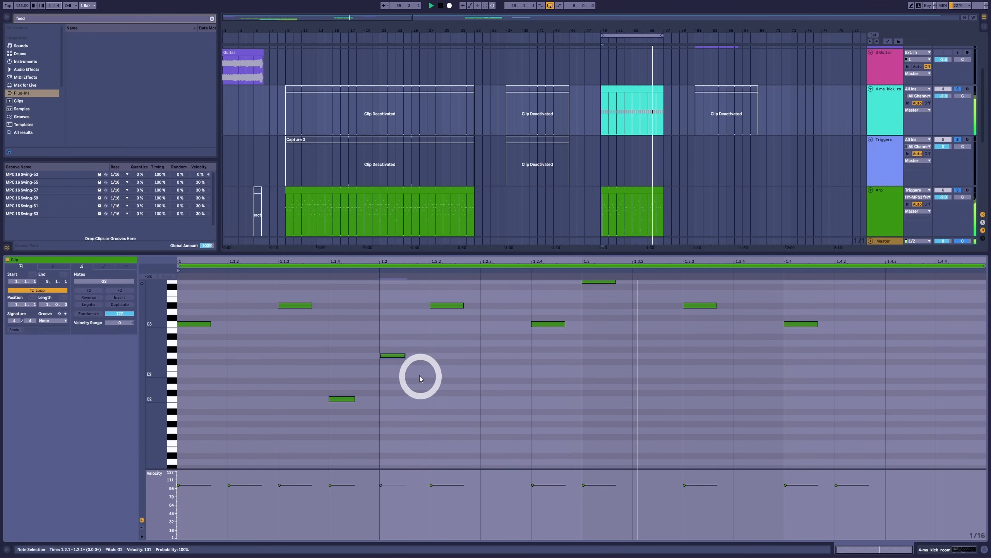
drag(427, 373, 395, 374)
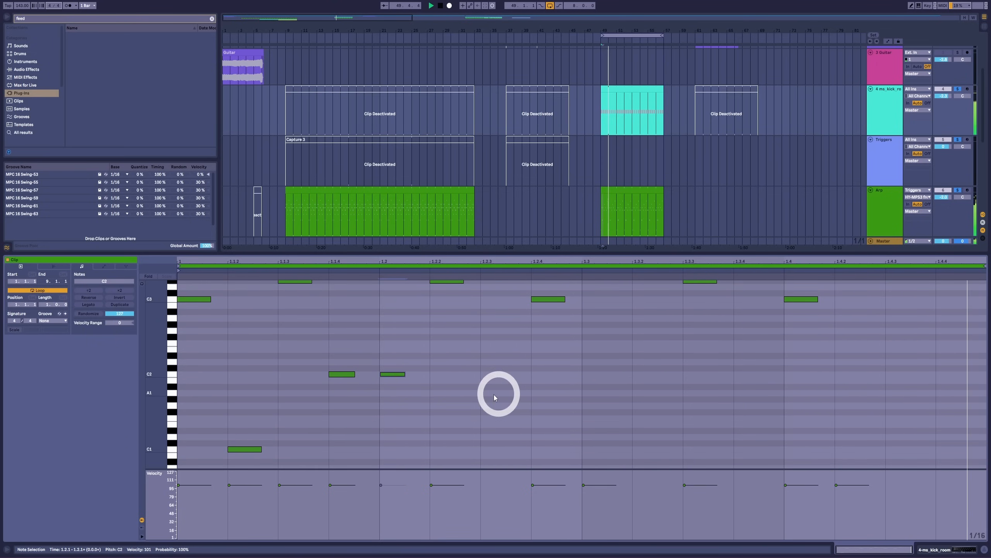
scroll(449, 377, down, 2)
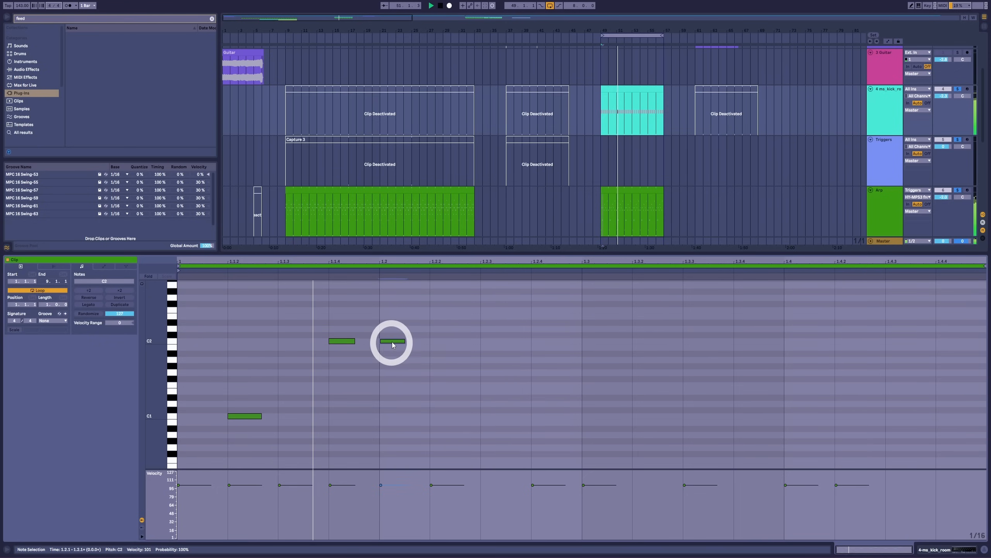
scroll(430, 351, up, 5)
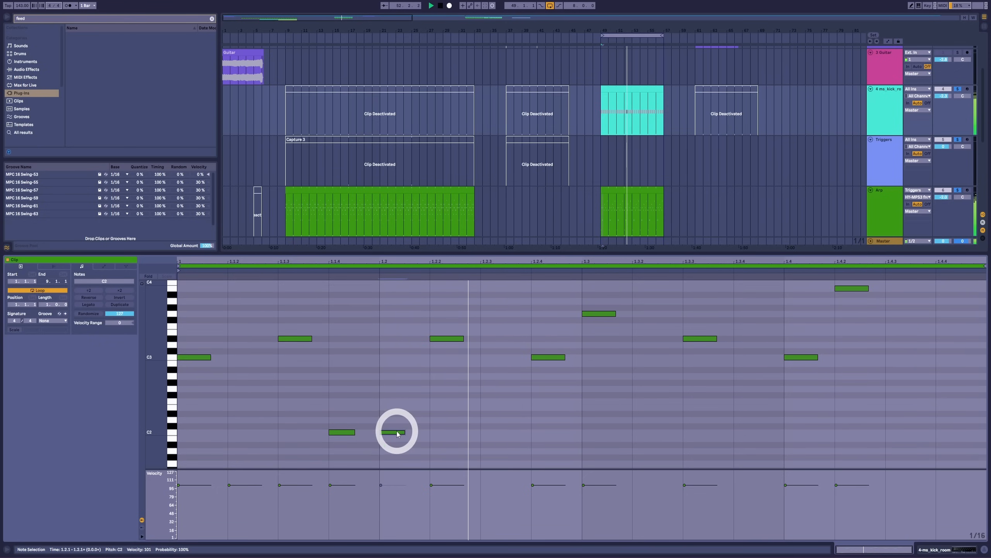
drag(397, 433, 400, 357)
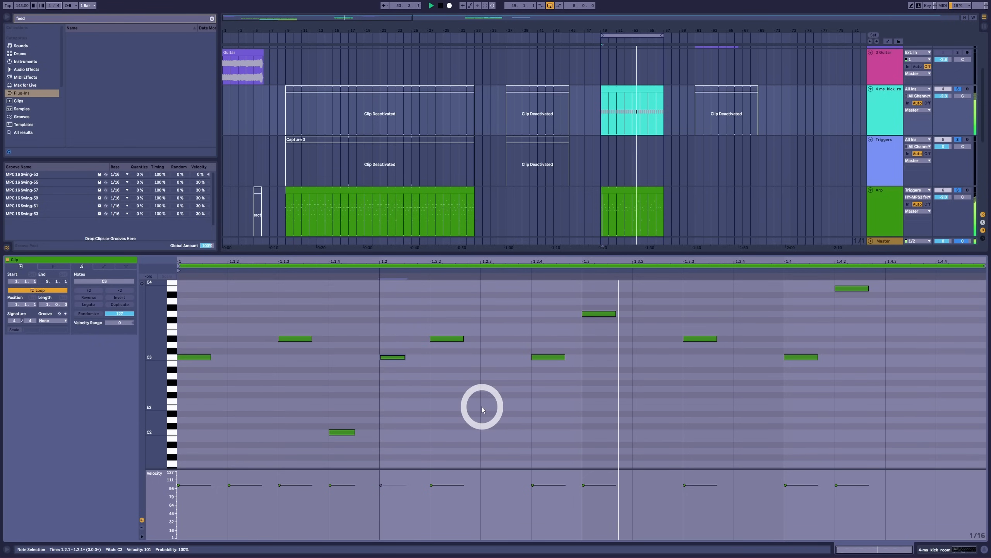
Copy the C3 note at 1.2 to 1.2.3, placing the copy at G2.
scroll(524, 392, down, 3)
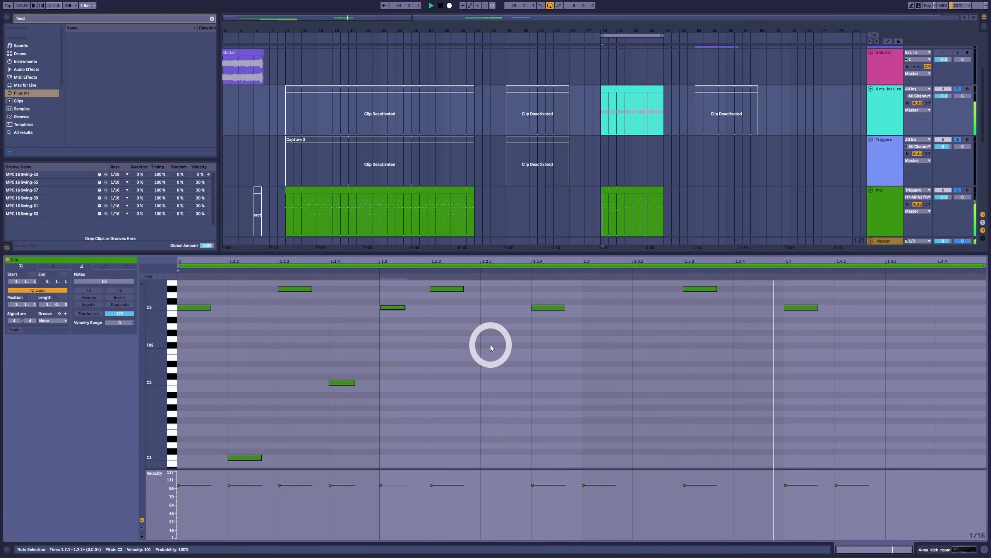
drag(394, 309, 498, 342)
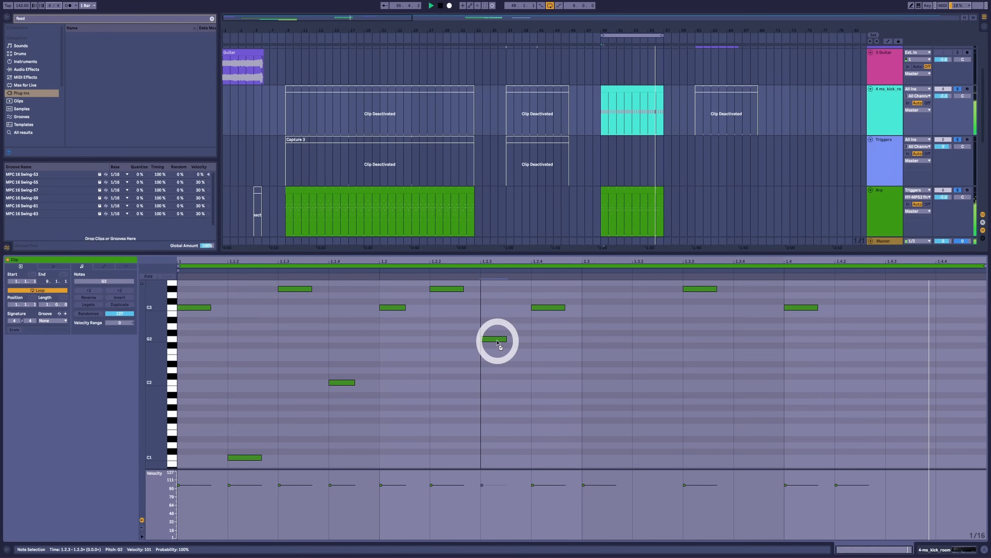
scroll(551, 393, up, 3)
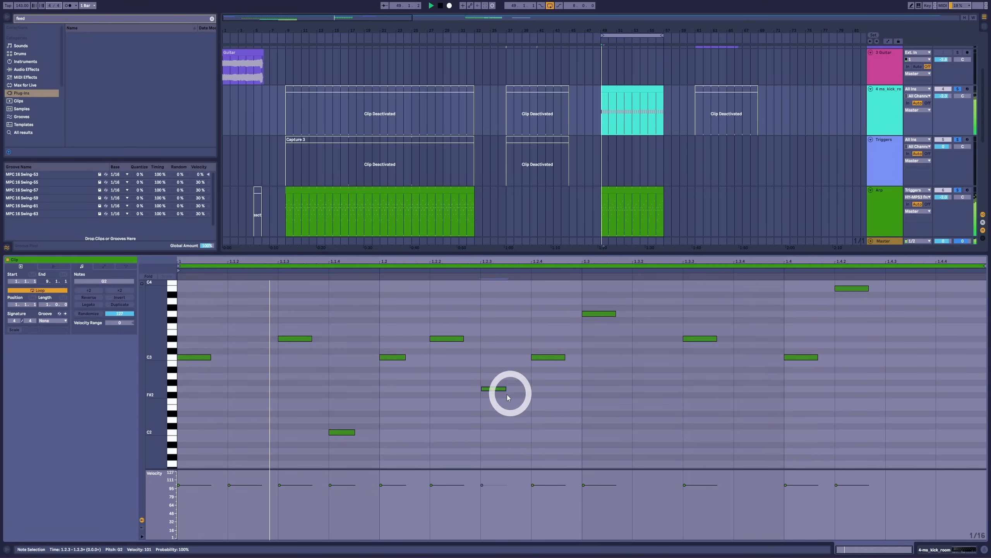
scroll(507, 394, down, 6)
scroll(538, 371, up, 3)
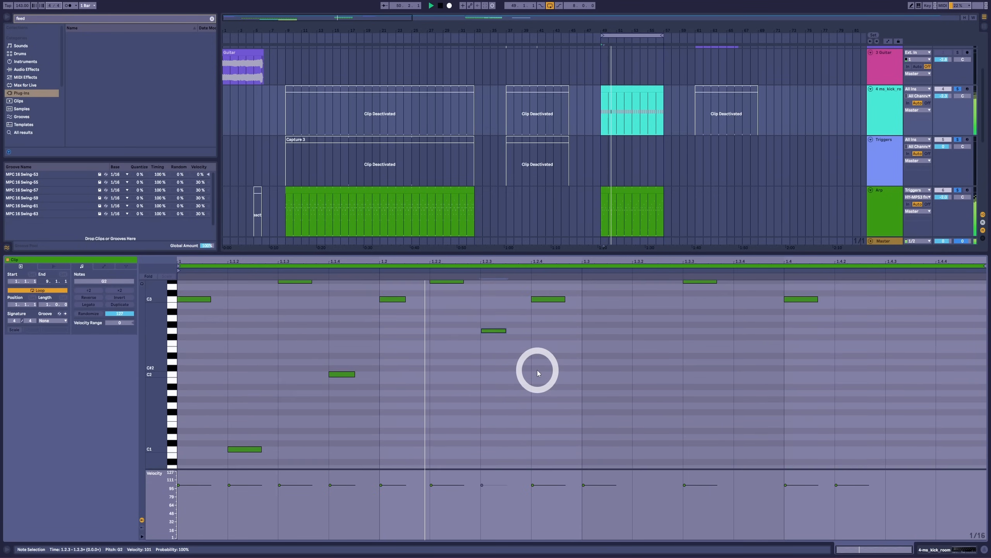
scroll(511, 355, down, 2)
scroll(501, 338, up, 5)
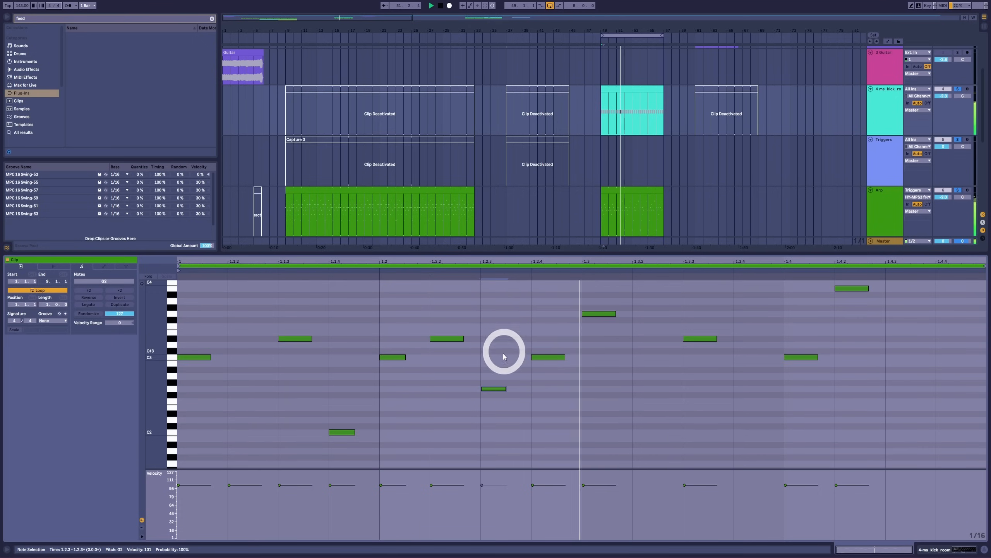
Raise the 1.2.3 note to D#3 and shorten the D#3 note at 1.2.2.
drag(494, 388, 494, 339)
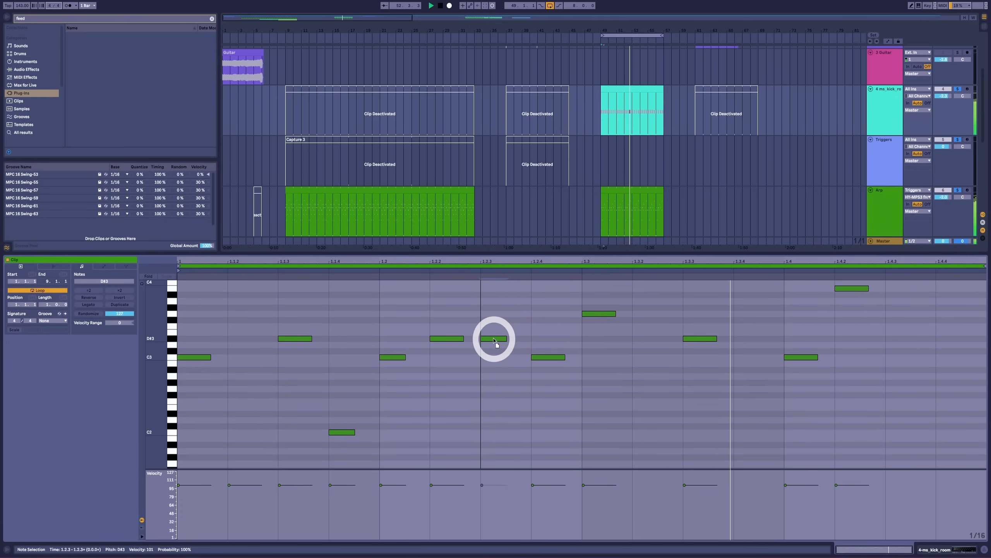
click(462, 339)
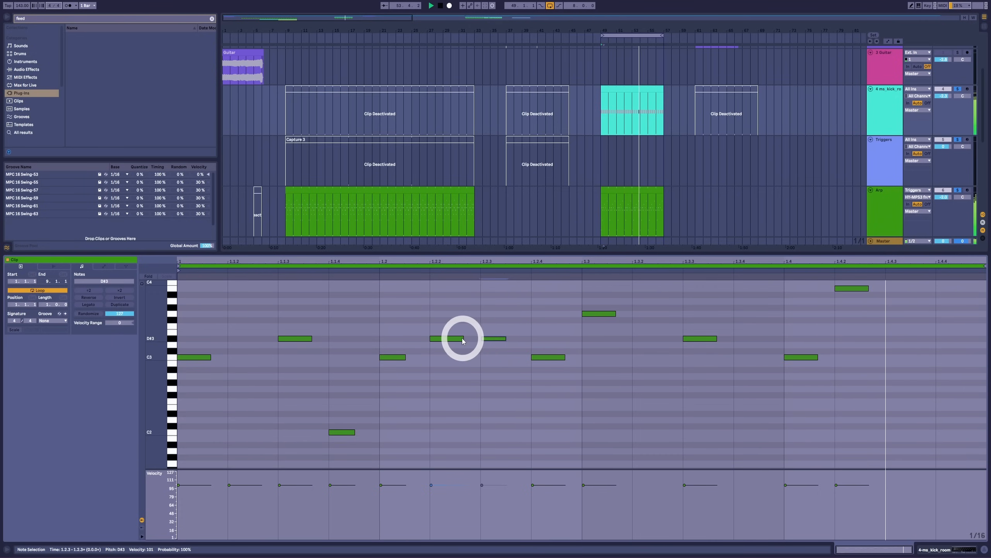
drag(464, 339, 501, 339)
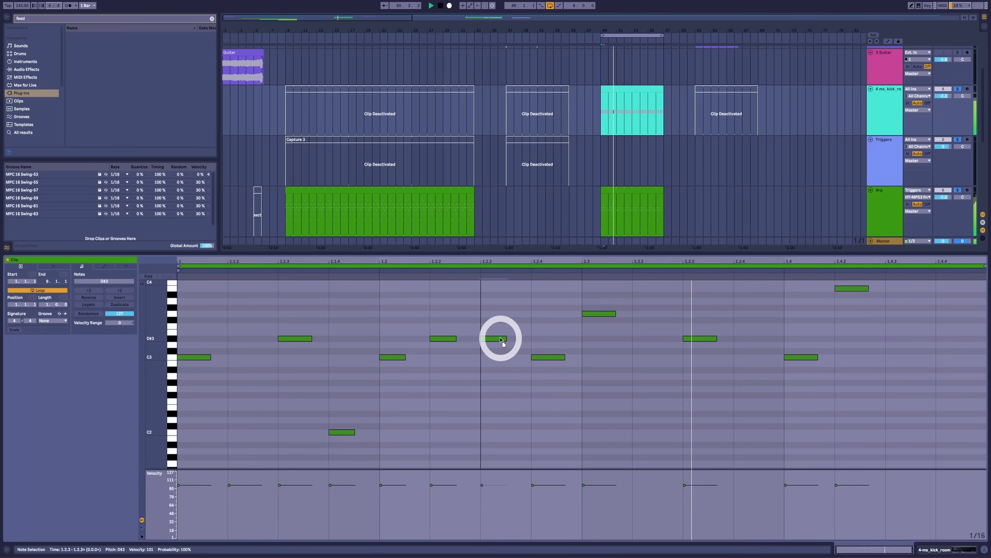
Copy the low C1 note from 1.1.2 to 1.3.2.
scroll(664, 380, down, 6)
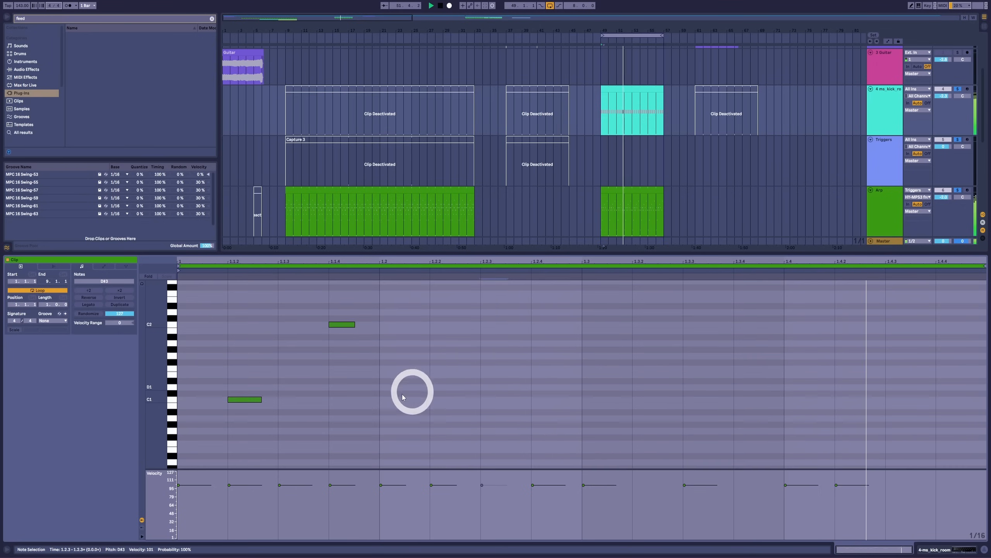
scroll(351, 407, up, 1)
drag(250, 408, 653, 410)
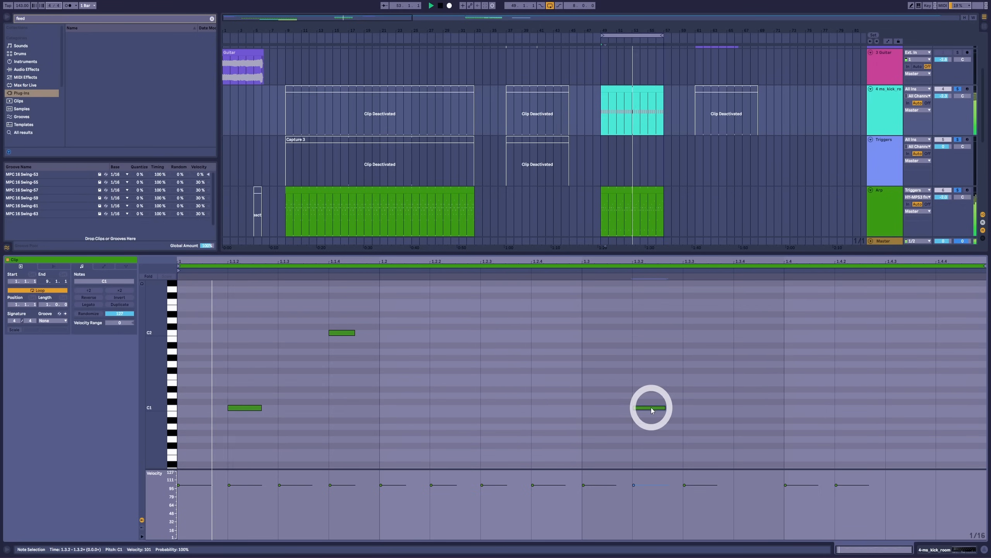
scroll(701, 414, up, 4)
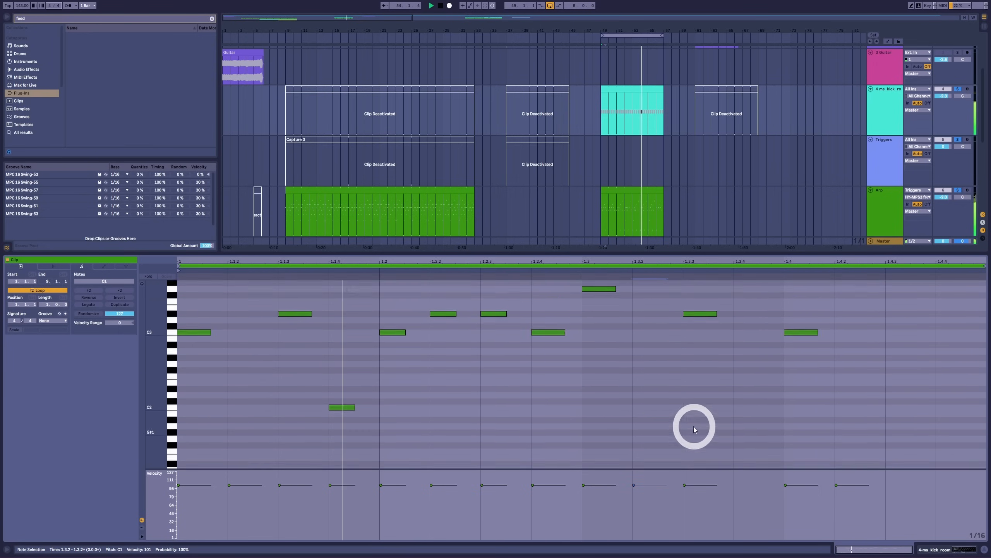
scroll(694, 429, up, 2)
scroll(691, 403, down, 5)
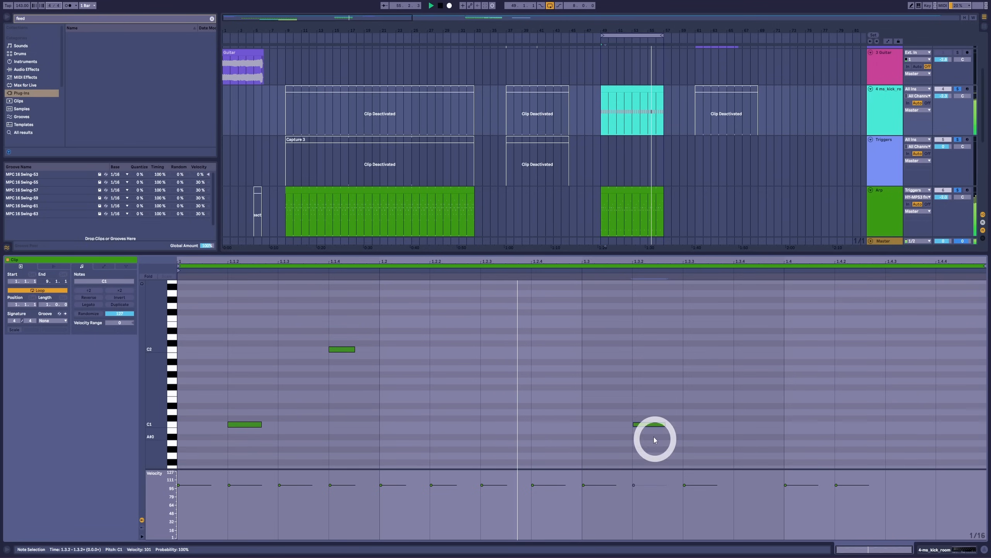
Move the low C1 note from 1.3.2 to 1.3.4 in the arp pattern.
drag(651, 423, 754, 427)
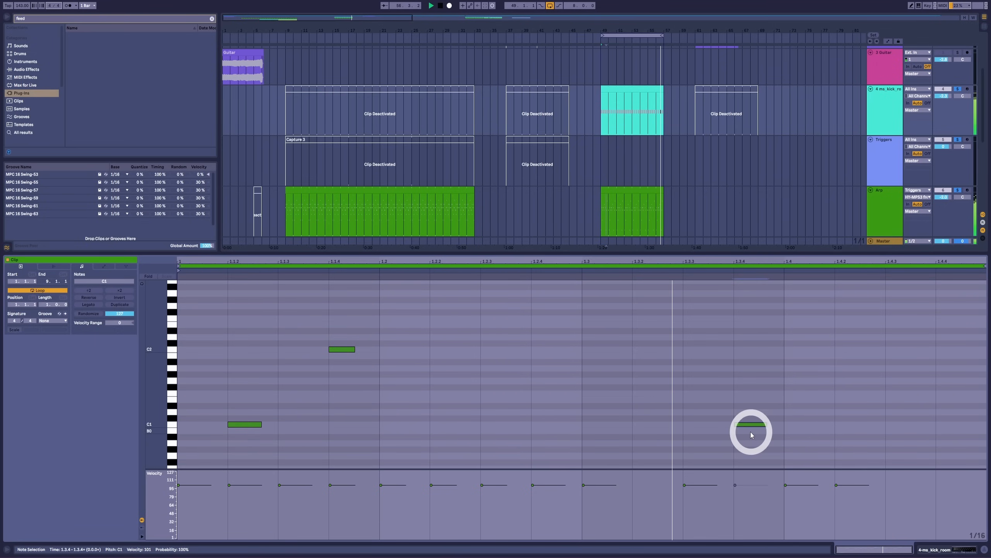
scroll(664, 416, up, 3)
scroll(659, 414, down, 1)
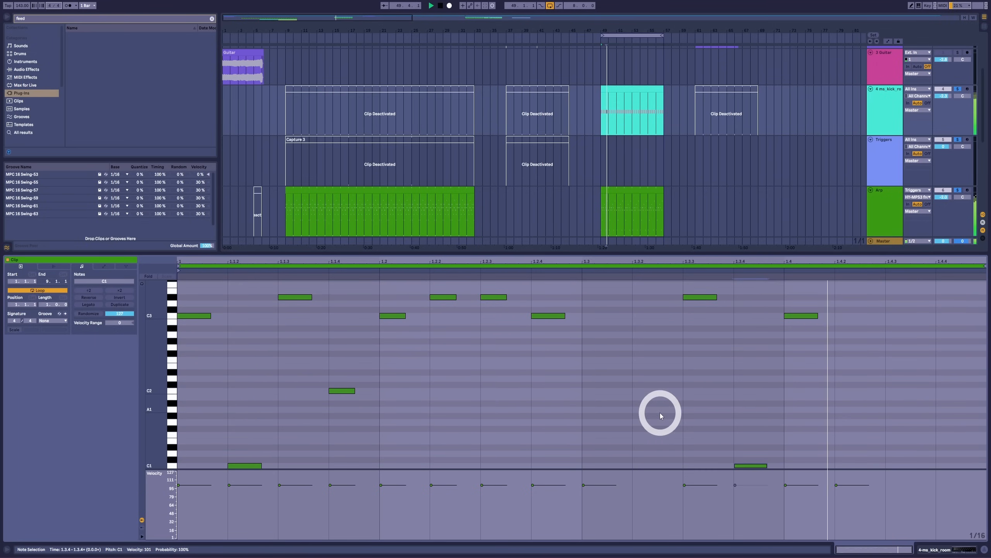
Copy the C2 note from 1.1.4 to 1.3.2 and raise the copy to C3.
drag(340, 396, 641, 394)
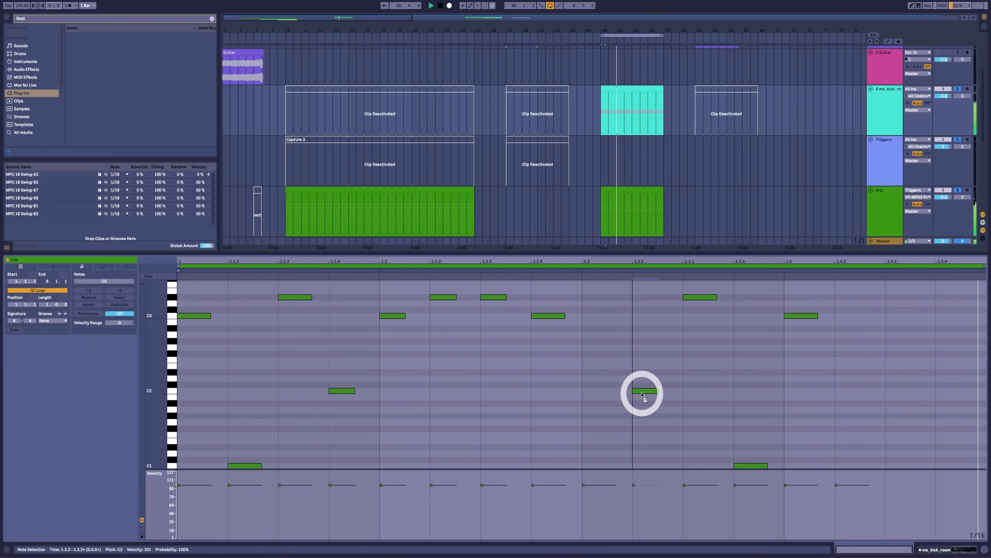
scroll(718, 427, up, 2)
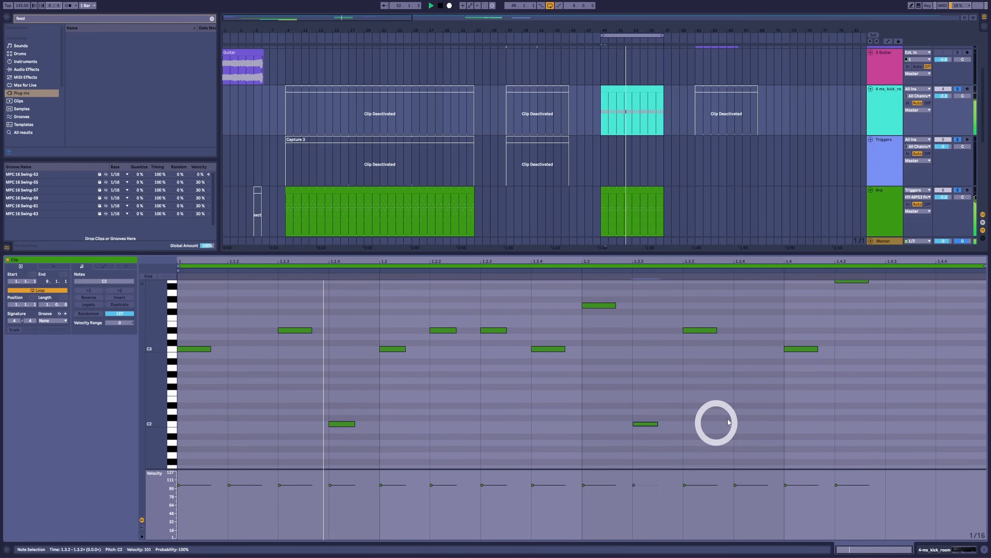
scroll(680, 421, up, 3)
scroll(677, 421, down, 3)
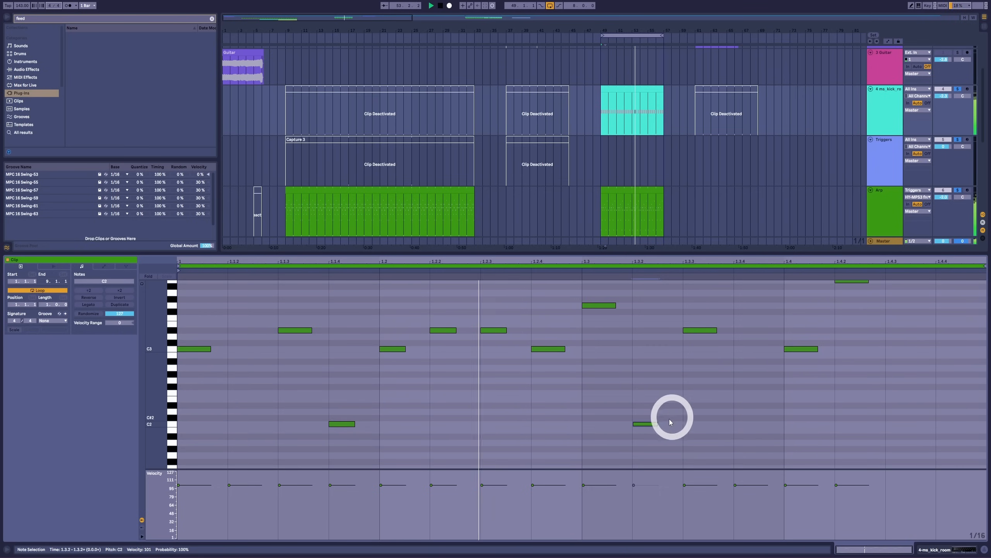
drag(649, 421, 647, 350)
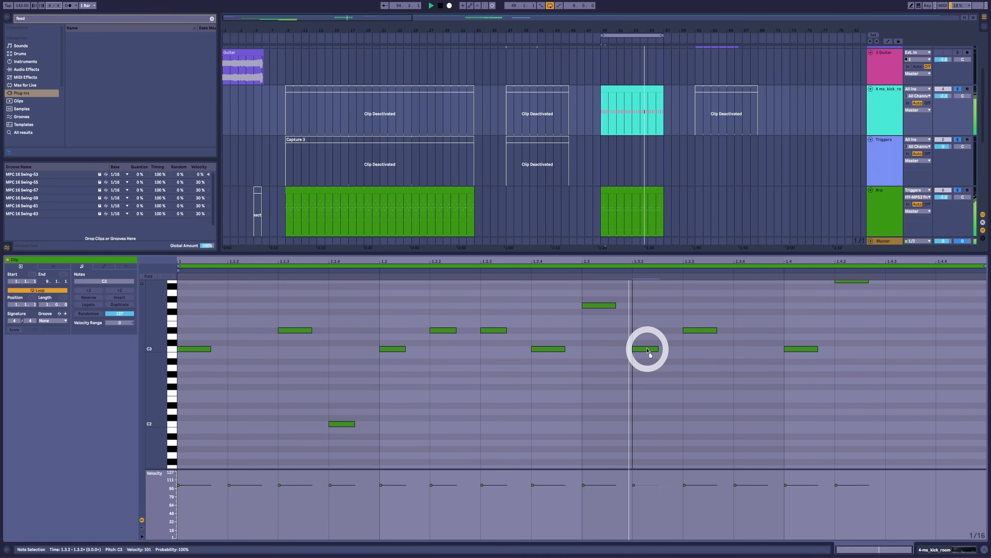
Add a short note at 1.4.3 on C2 and raise it to C#2.
scroll(772, 407, down, 4)
scroll(888, 408, up, 7)
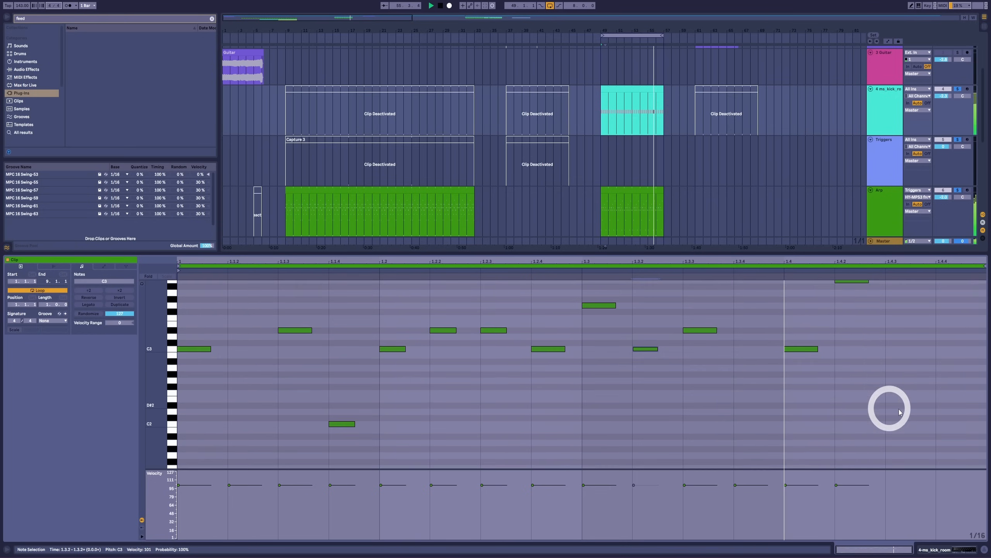
scroll(922, 407, up, 5)
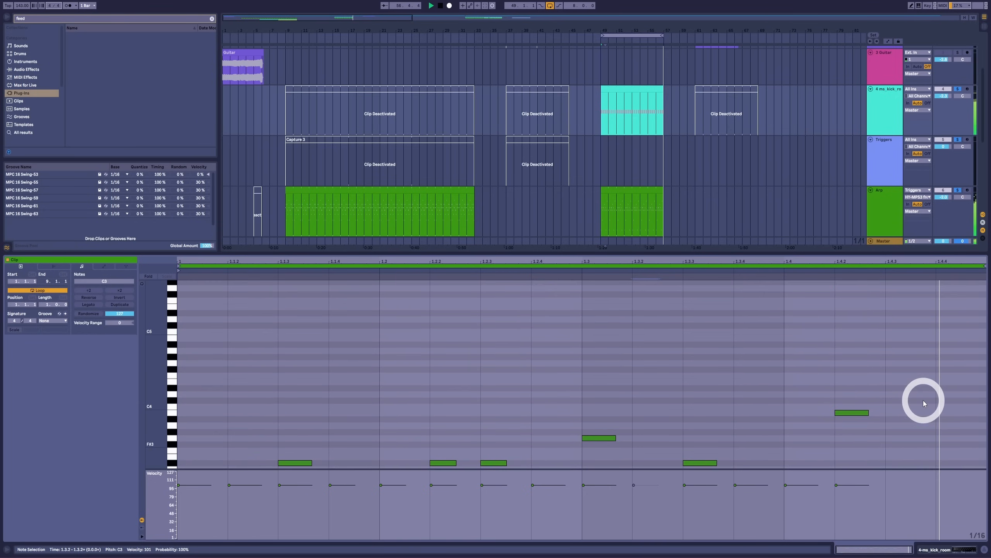
scroll(923, 400, down, 8)
scroll(902, 388, down, 1)
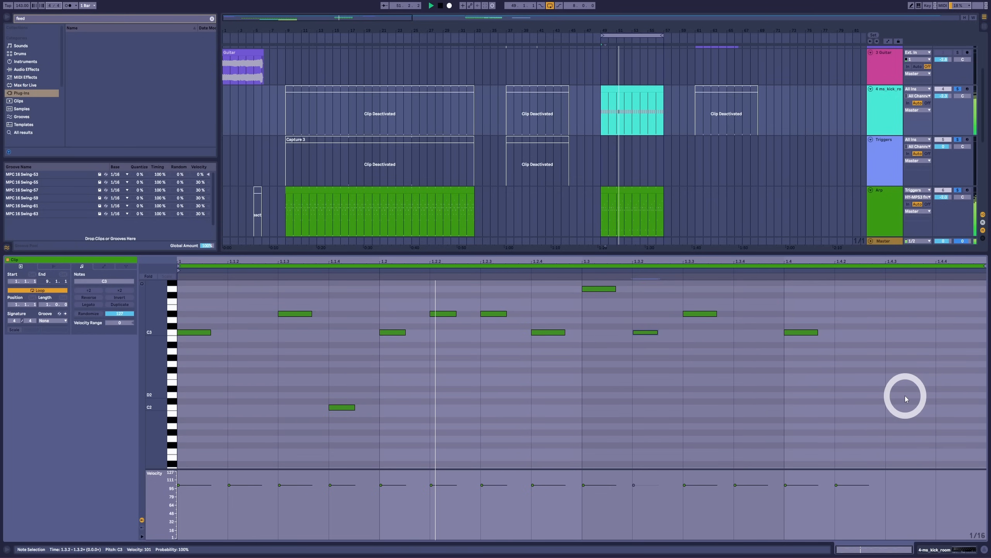
double_click(907, 407)
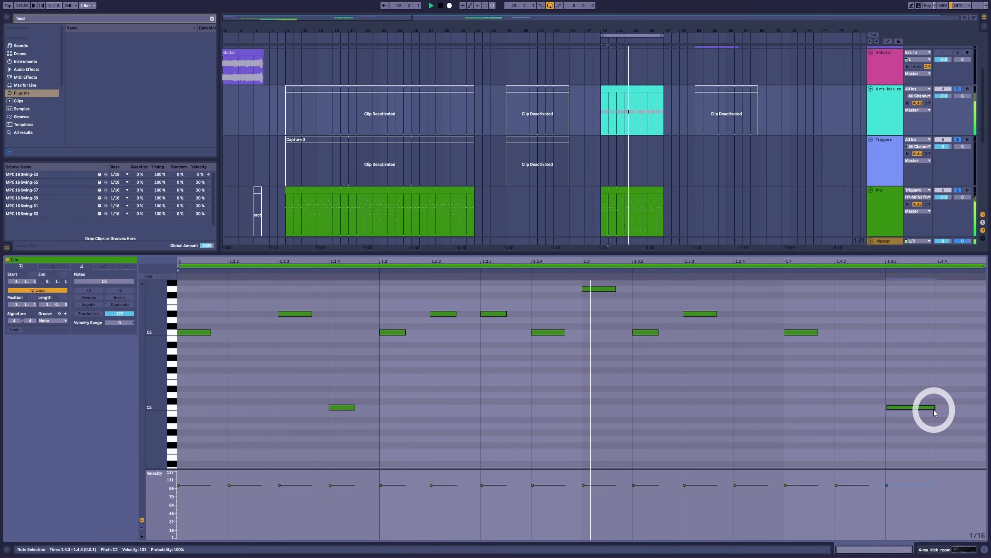
drag(935, 408, 909, 401)
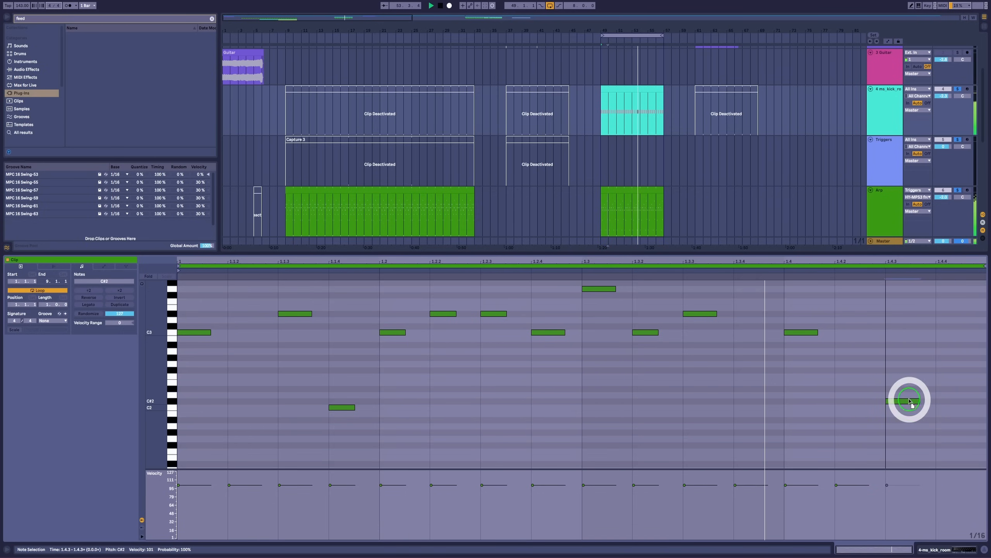
Add a C1 trigger note at 1.4.4 and shorten it to just over half a sixteenth.
scroll(945, 387, down, 5)
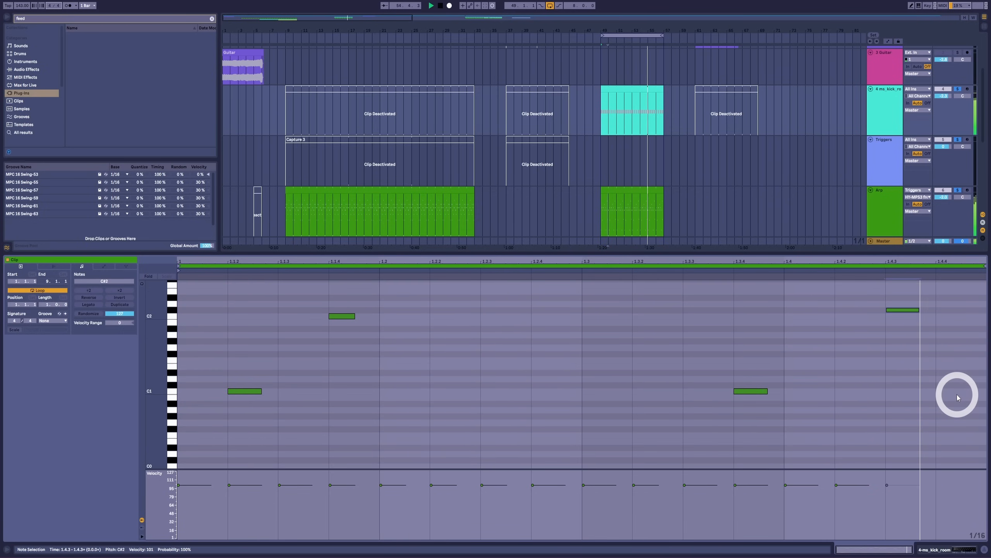
double_click(957, 392)
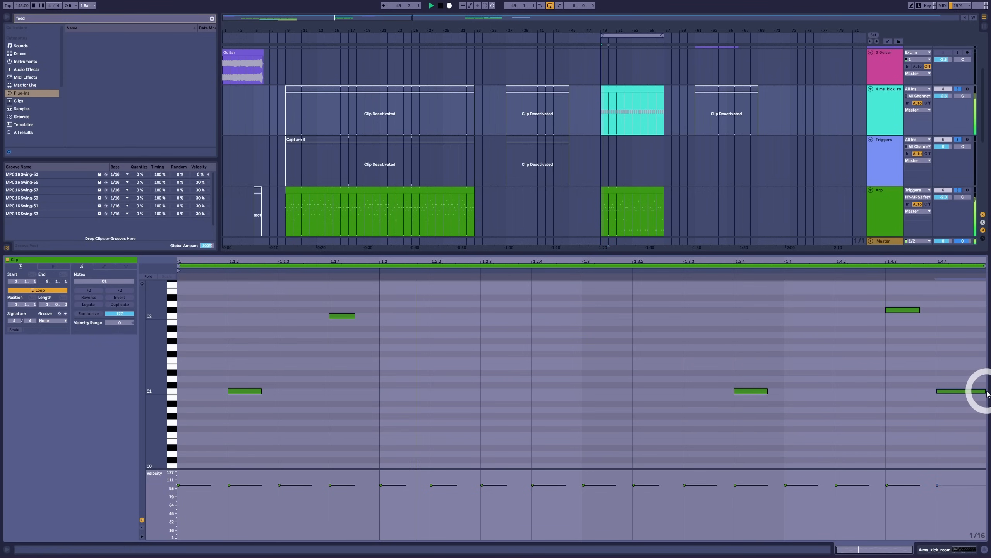
drag(986, 391, 963, 387)
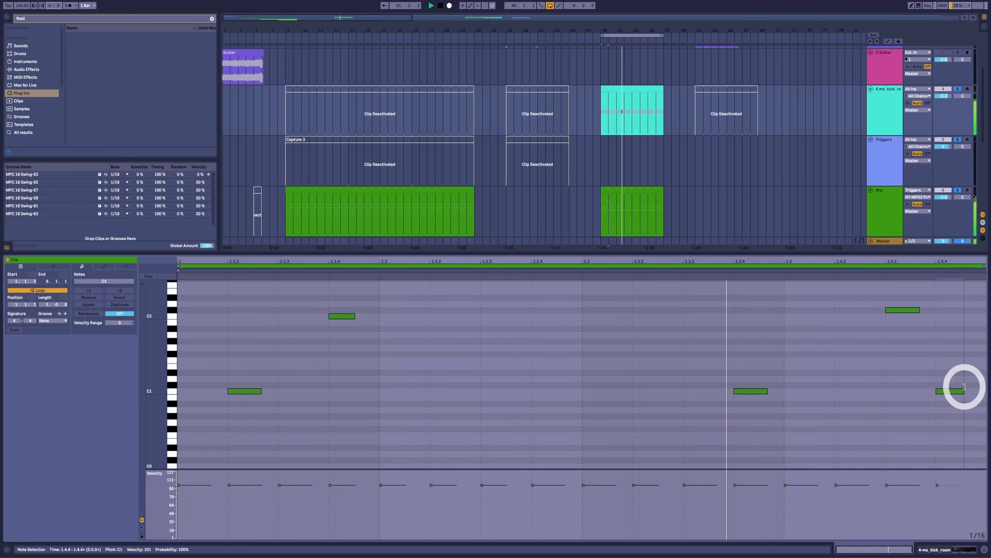
Vary the note lengths: lengthen those at 1.1.1 and 1.3.3, and shorten those at 1.1.3, 1.2.4, 1.3 and 1.4.2.
scroll(959, 391, up, 5)
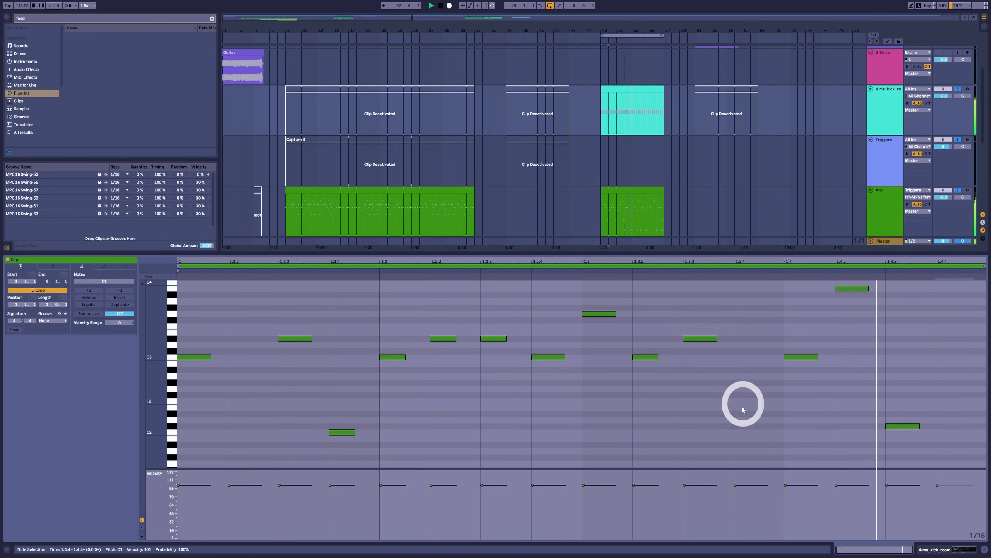
scroll(749, 406, up, 2)
click(885, 357)
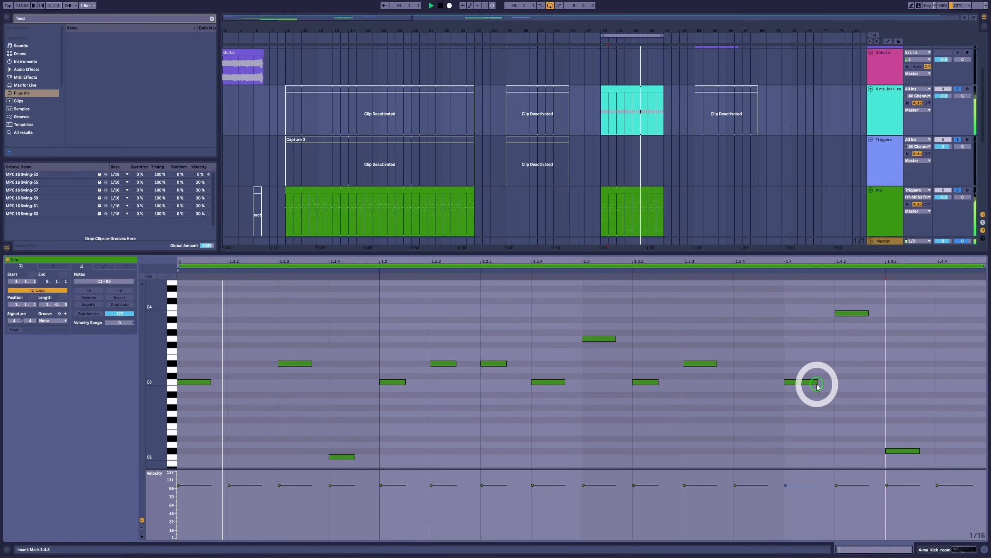
click(858, 313)
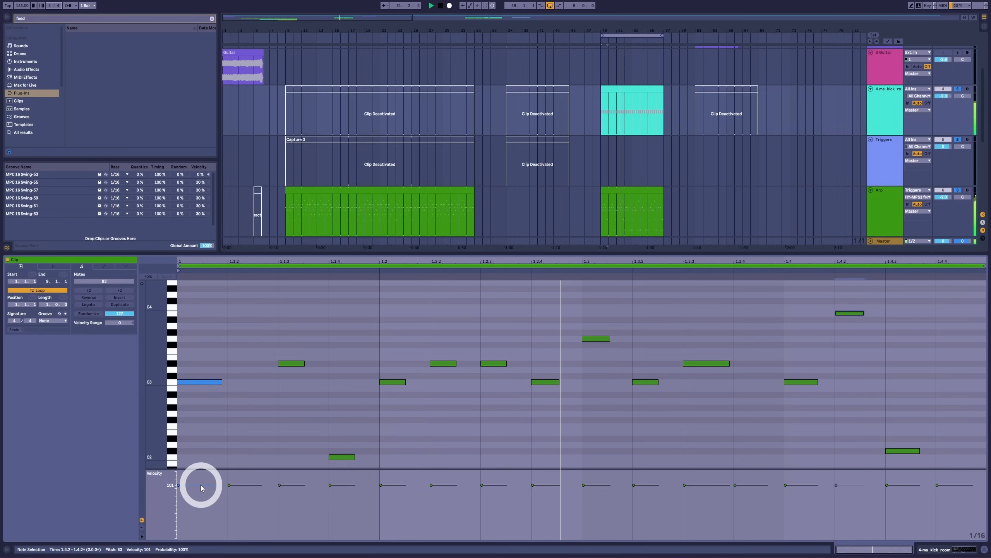
Lower the velocities at 1.1.1 (about 48) and 1.1.2, and raise those at 1.1.3 (109), 1.2.2 and 1.2.3 (127).
drag(200, 484, 199, 523)
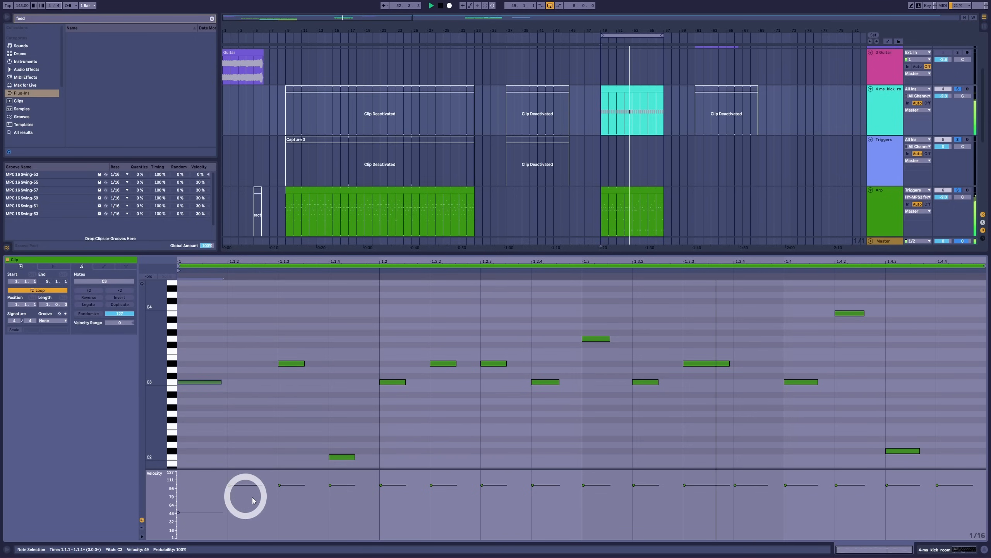
mouse_move(256, 486)
mouse_down()
mouse_move(256, 501)
mouse_move(289, 482)
mouse_up()
click(289, 483)
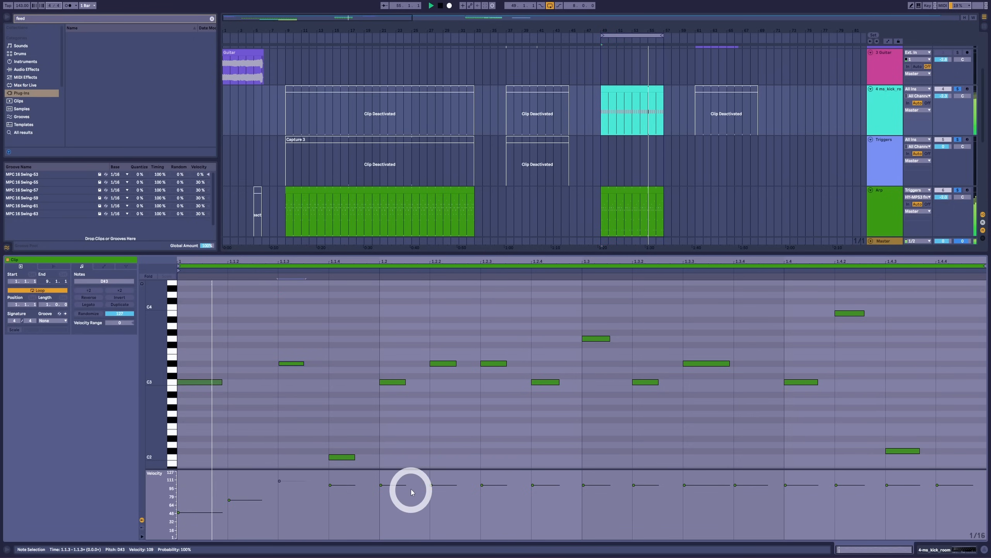
drag(431, 485, 439, 478)
drag(504, 485, 495, 483)
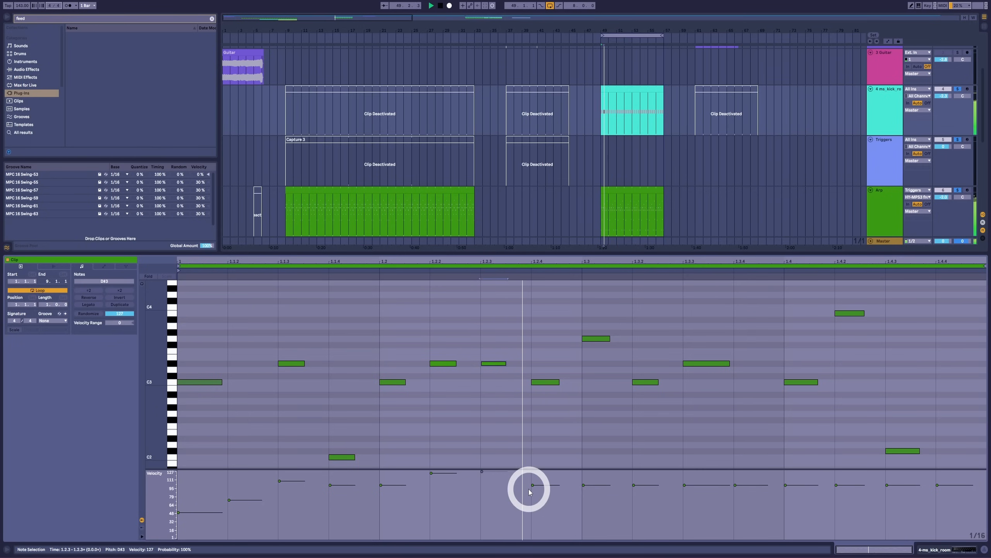
Lower the velocities at 1.2.4 (65), 1.3.3 and 1.4.3 (83), and raise those at 1.3 (122), 1.4.2 and 1.4.4.
drag(536, 486, 545, 504)
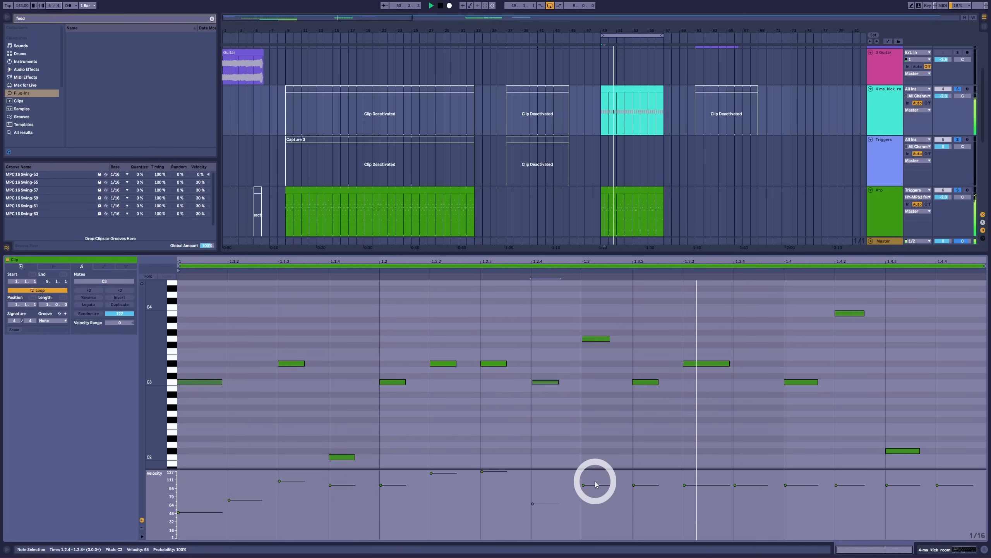
drag(596, 484, 595, 481)
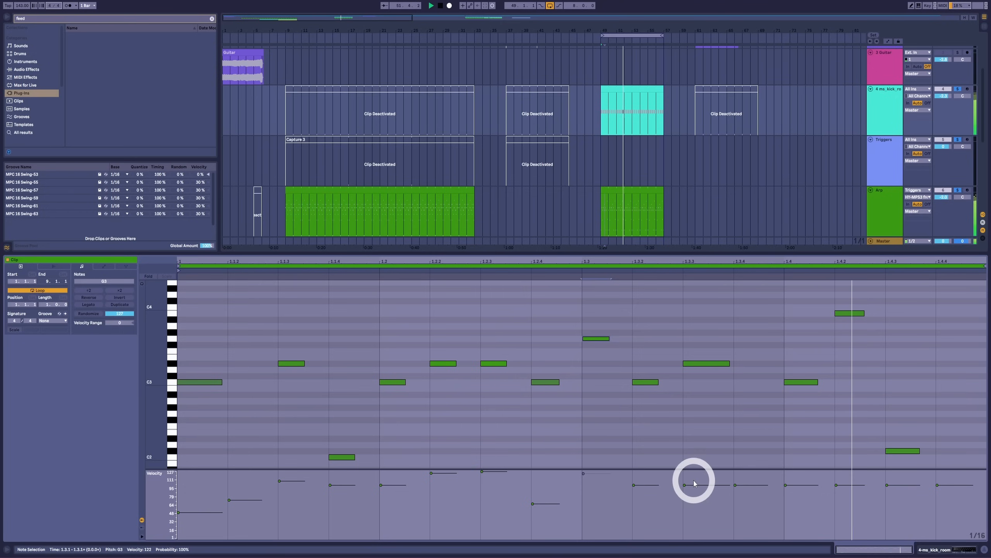
drag(694, 483, 763, 510)
drag(852, 489, 848, 471)
mouse_move(944, 490)
mouse_down()
mouse_move(911, 483)
mouse_move(911, 497)
mouse_up()
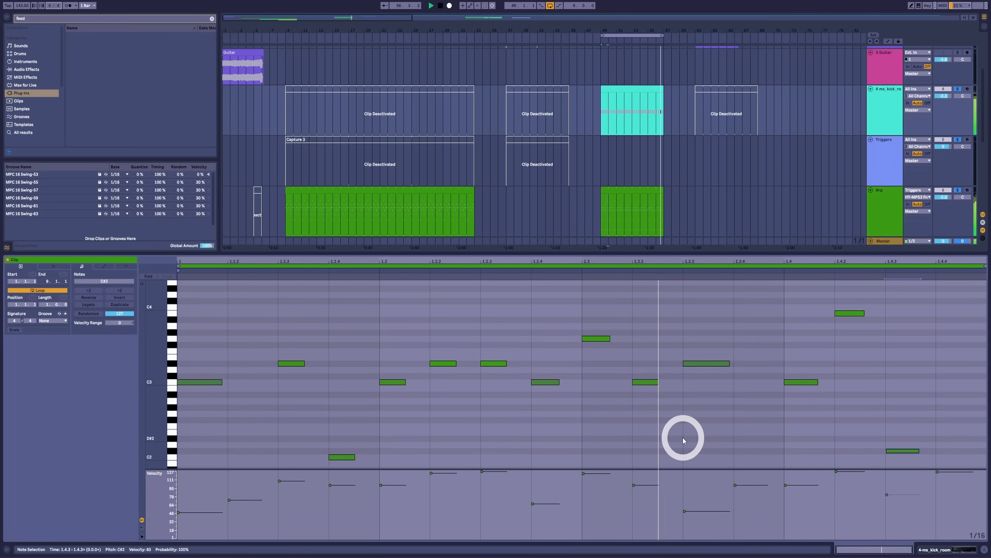
Duplicate the one-bar arp pattern repeatedly until it fills an eight-bar loop.
drag(169, 352, 159, 348)
drag(291, 318, 534, 346)
click(807, 335)
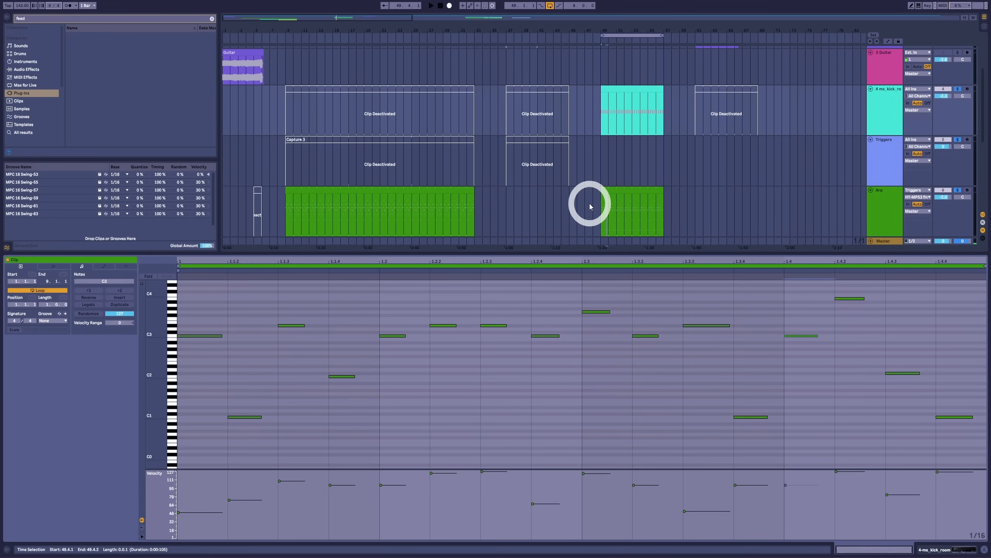
click(125, 308)
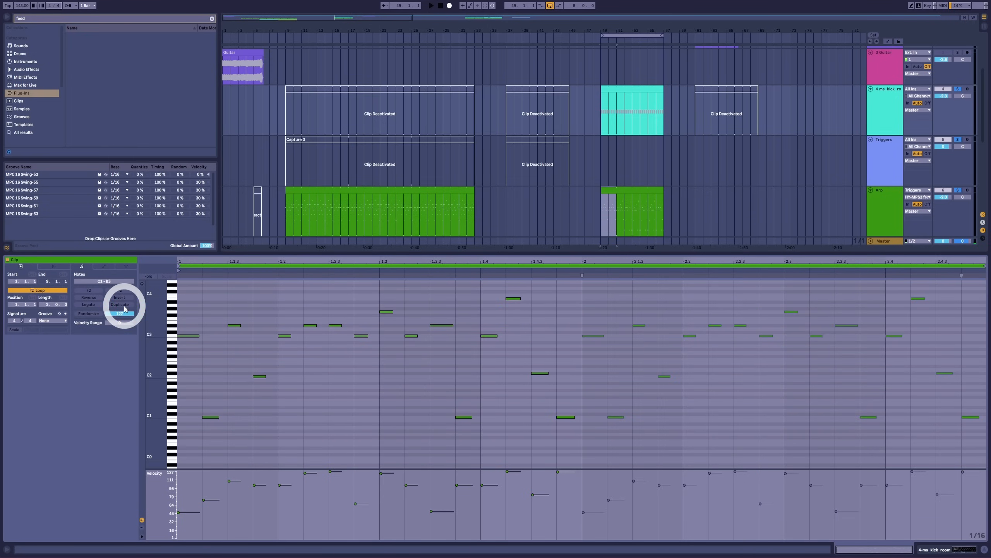
click(124, 308)
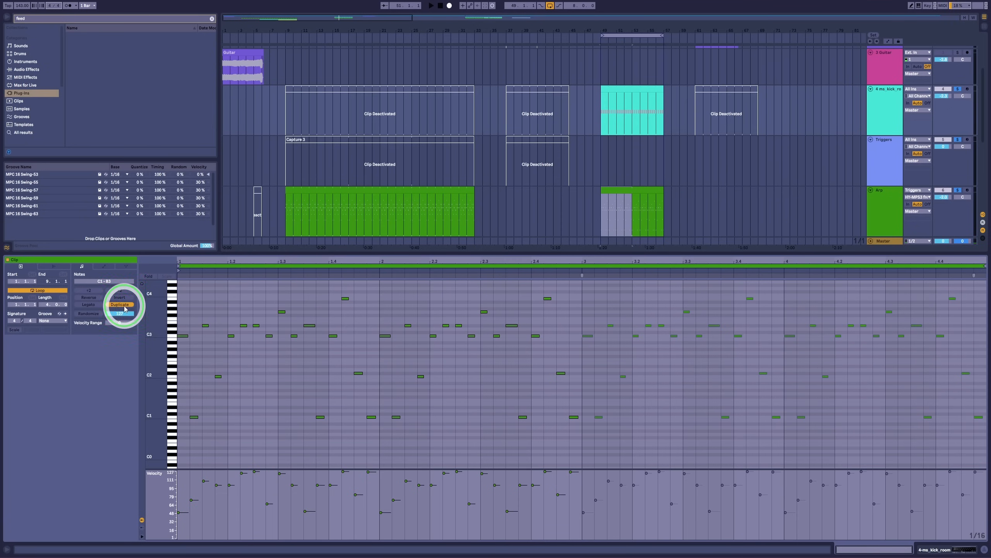
click(124, 309)
Transpose the arp notes in bars 3 and 4 down two semitones and start playback.
drag(382, 292, 553, 431)
key(space)
key(Down)
key(Down)
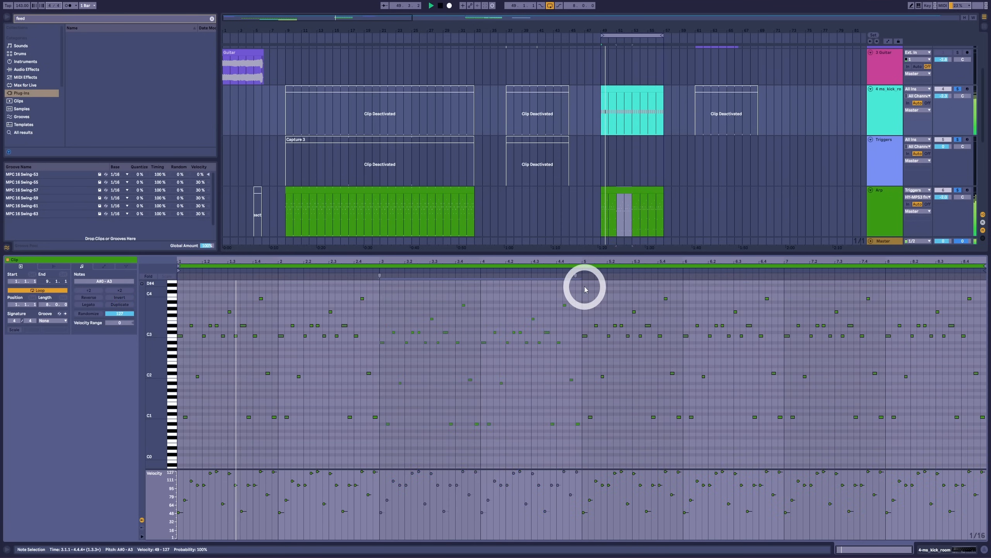
Transpose the arp notes in bars 5 and 6 down seven semitones.
drag(584, 283, 772, 447)
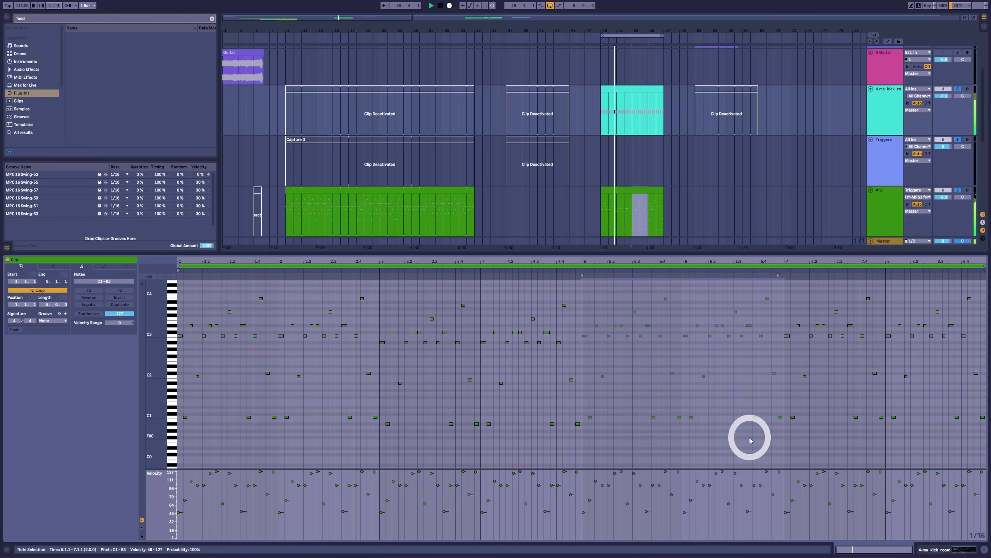
key(Down)
key(Down)
key(Down)
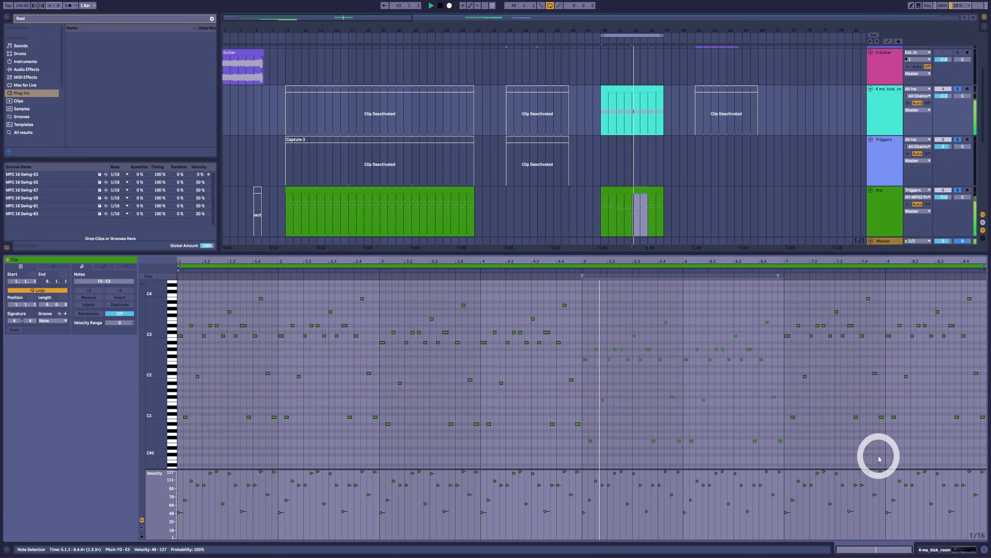
drag(785, 417, 984, 273)
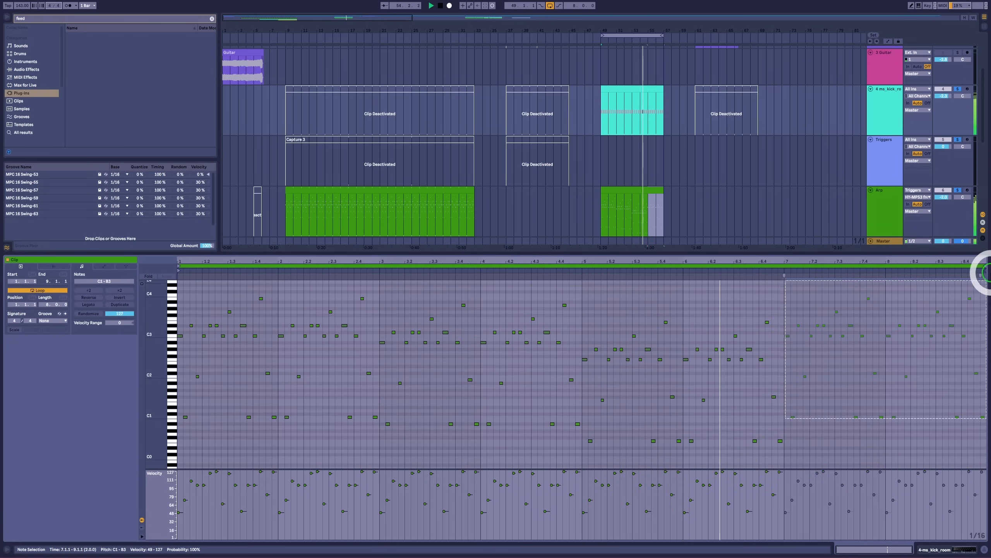
click(988, 278)
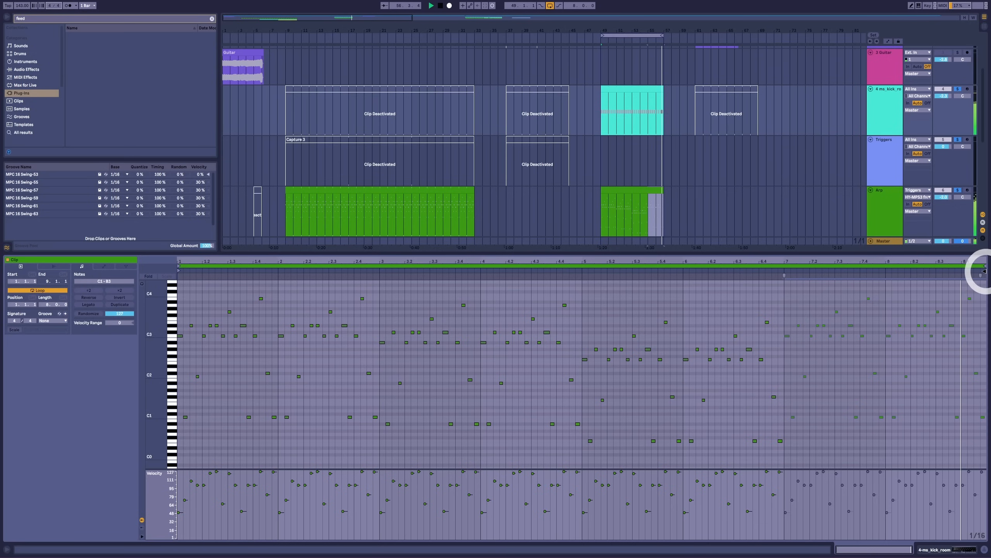
click(868, 253)
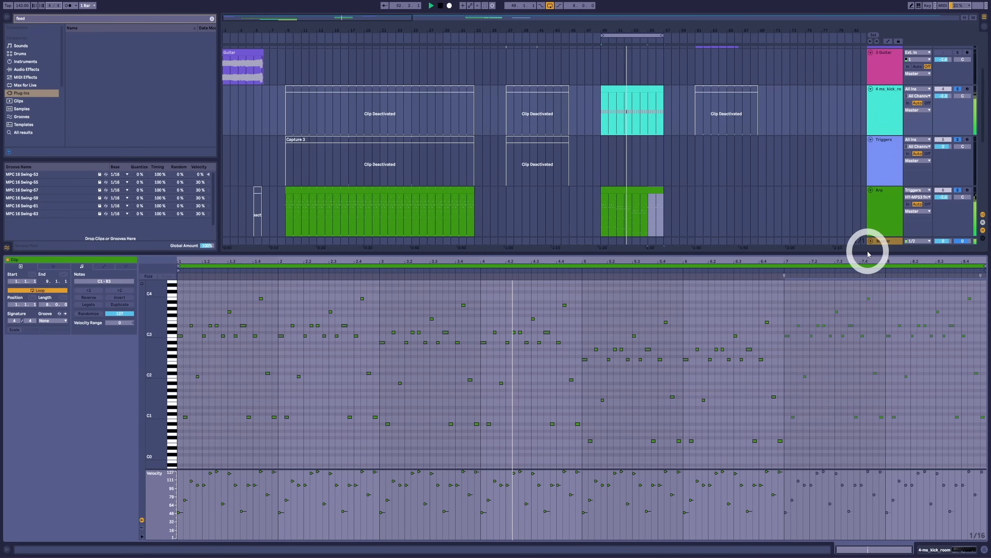
Insert an empty two-bar MIDI clip at bar 49 on the 8 Vital track.
click(776, 203)
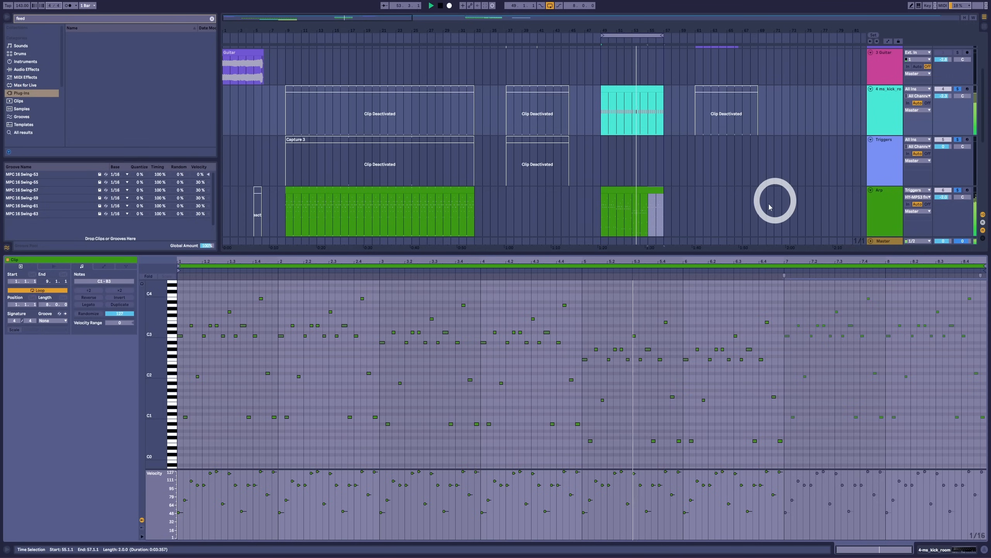
scroll(761, 195, down, 5)
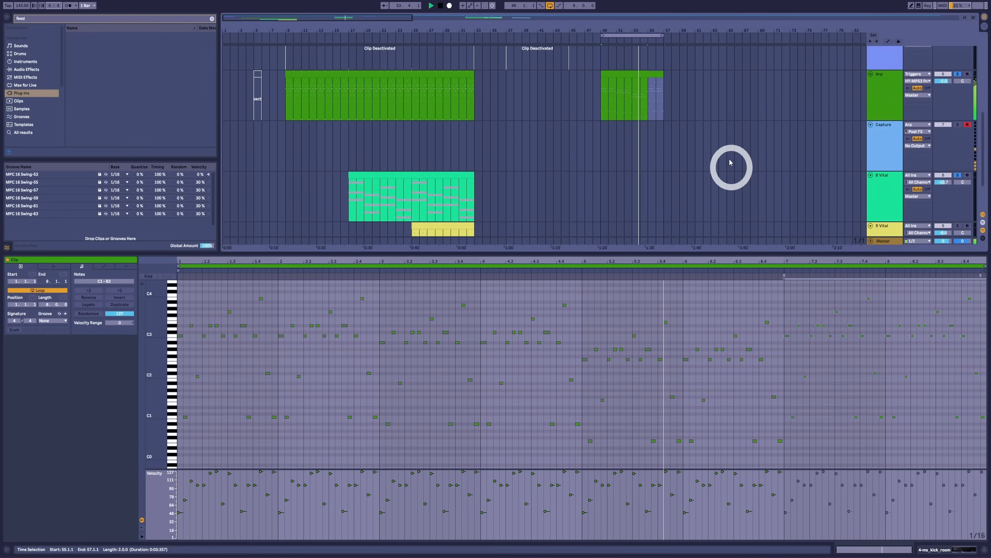
click(611, 137)
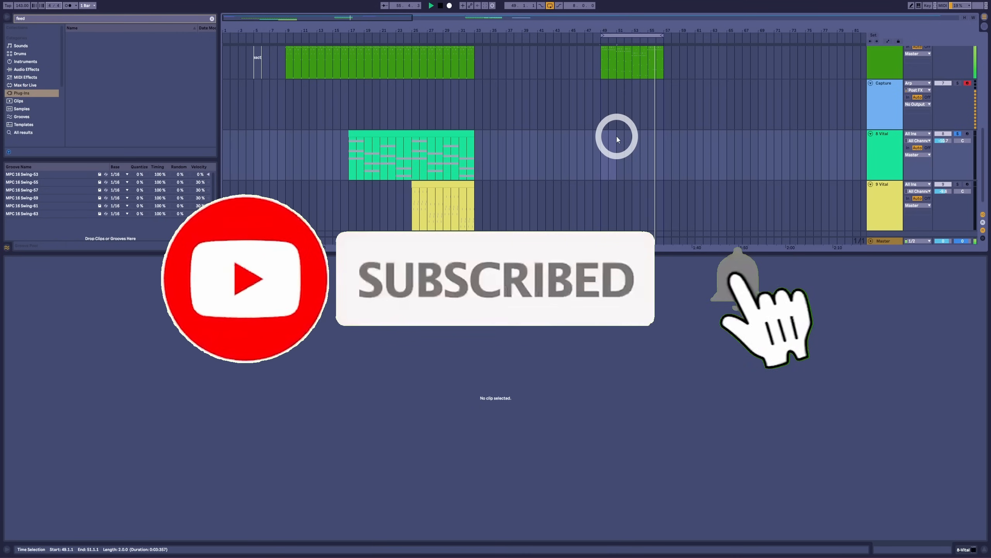
key(ctrl+shift+m)
Add a C3 note at 1.1.1 and extend it across the full two bars of the new clip.
click(187, 434)
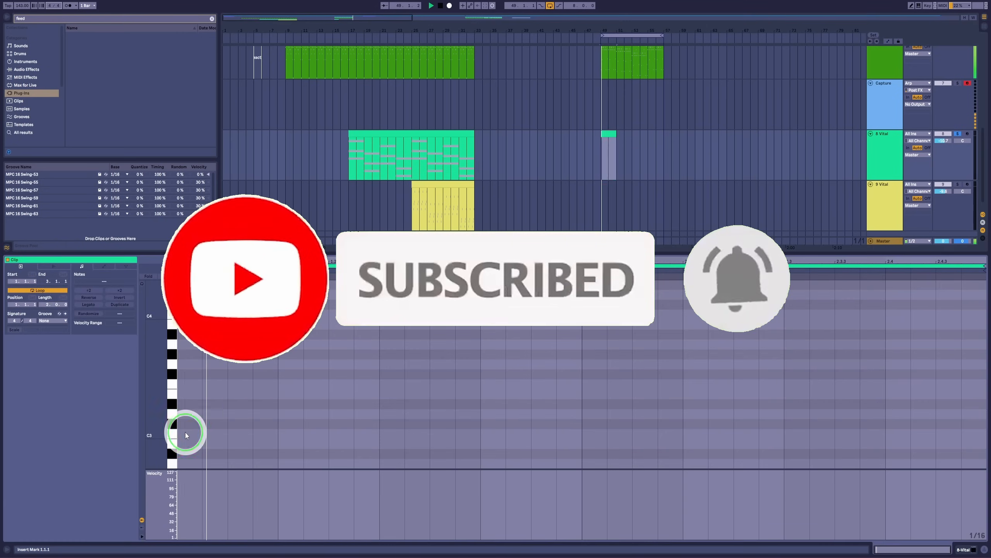
double_click(186, 434)
drag(205, 434, 969, 419)
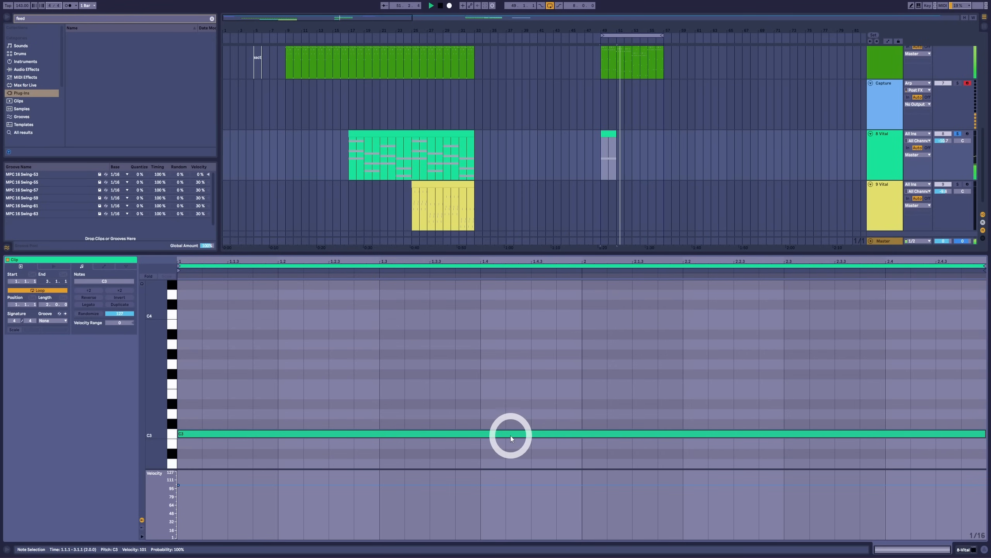